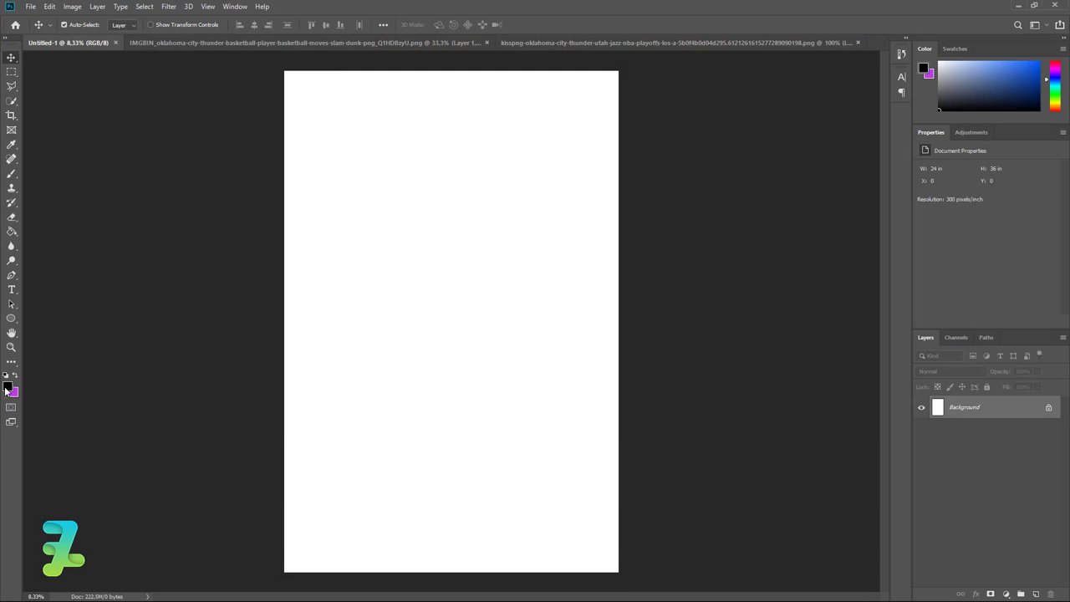
Fill the poster background with solid black #000000 using the Paint Bucket
left_click(7, 387)
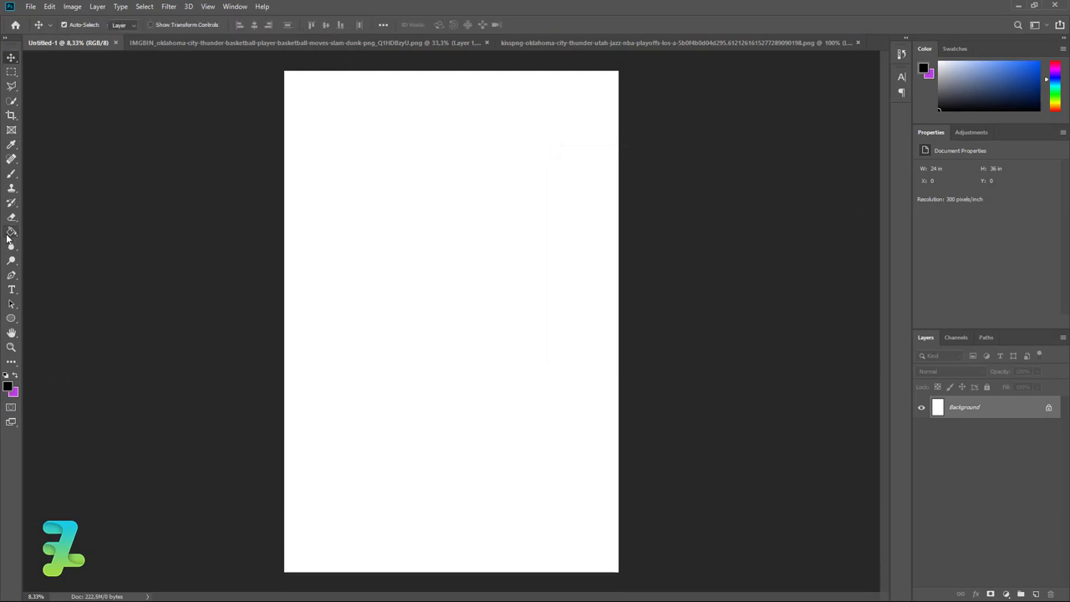
left_click(11, 233)
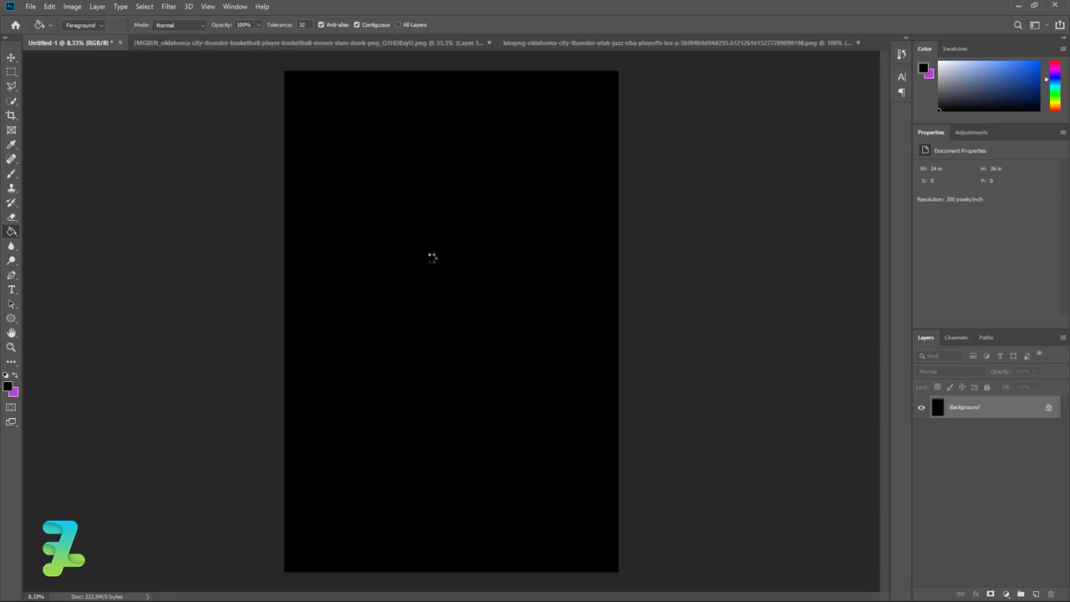
left_click(12, 57)
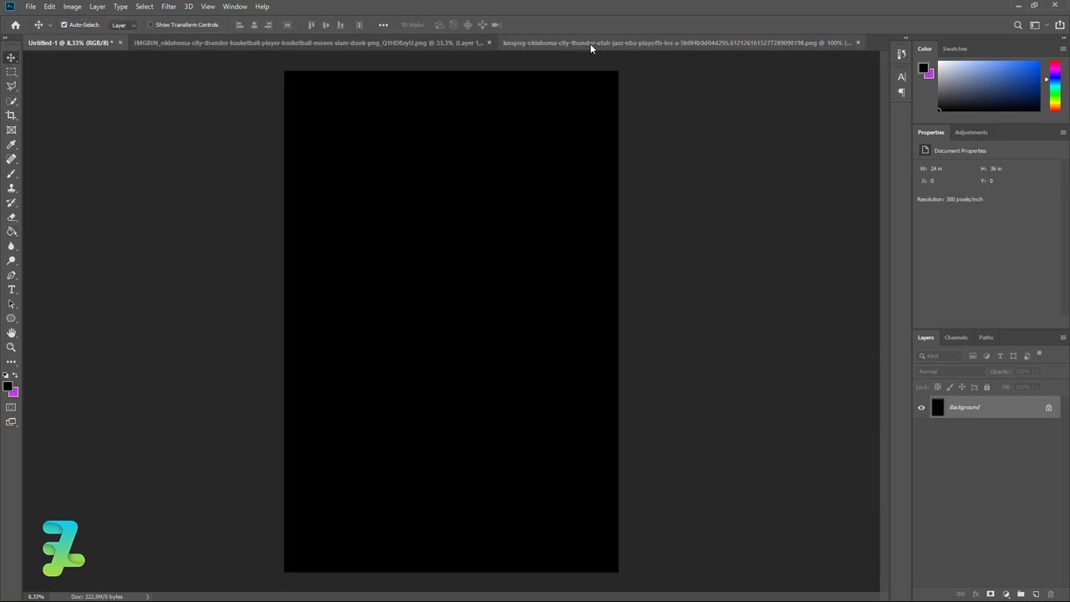
Copy the cut-out dunking player image onto the black Untitled-1 poster as Layer 1
left_click(393, 46)
right_click(393, 46)
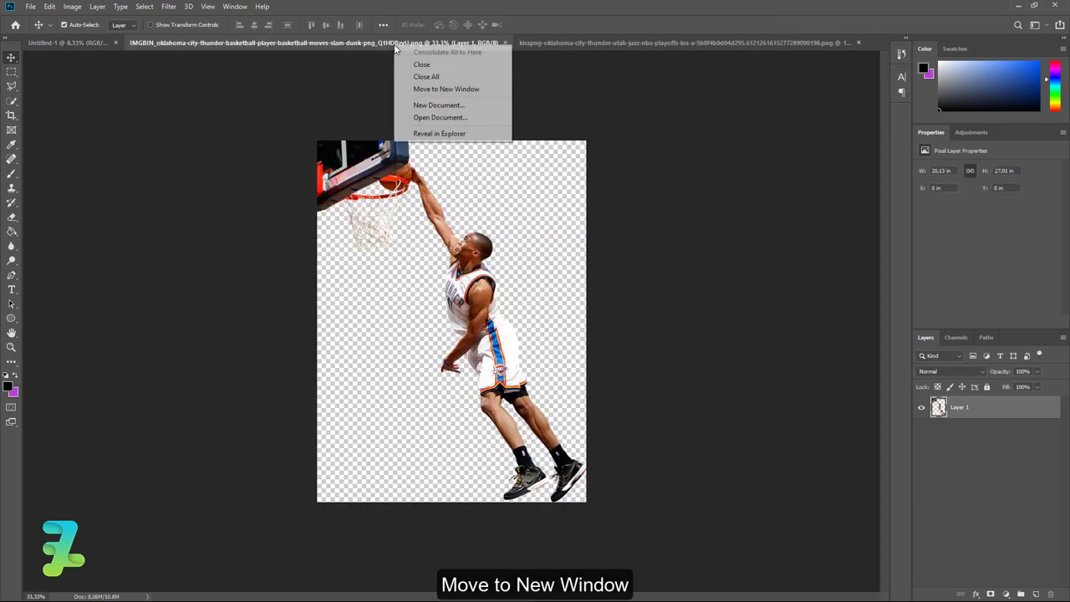
left_click(424, 92)
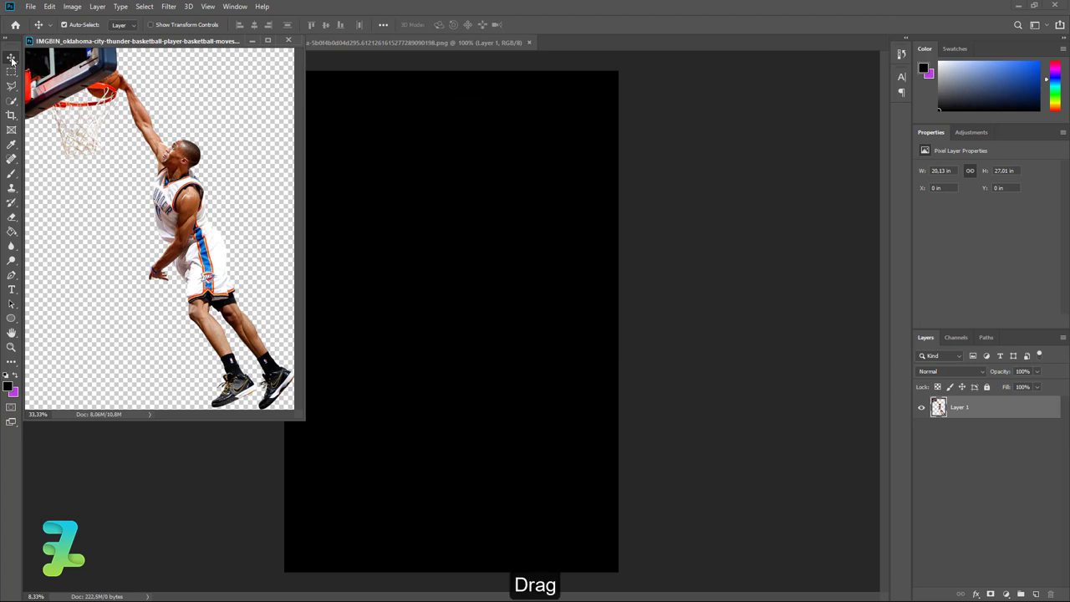
left_click_drag(192, 175, 415, 203)
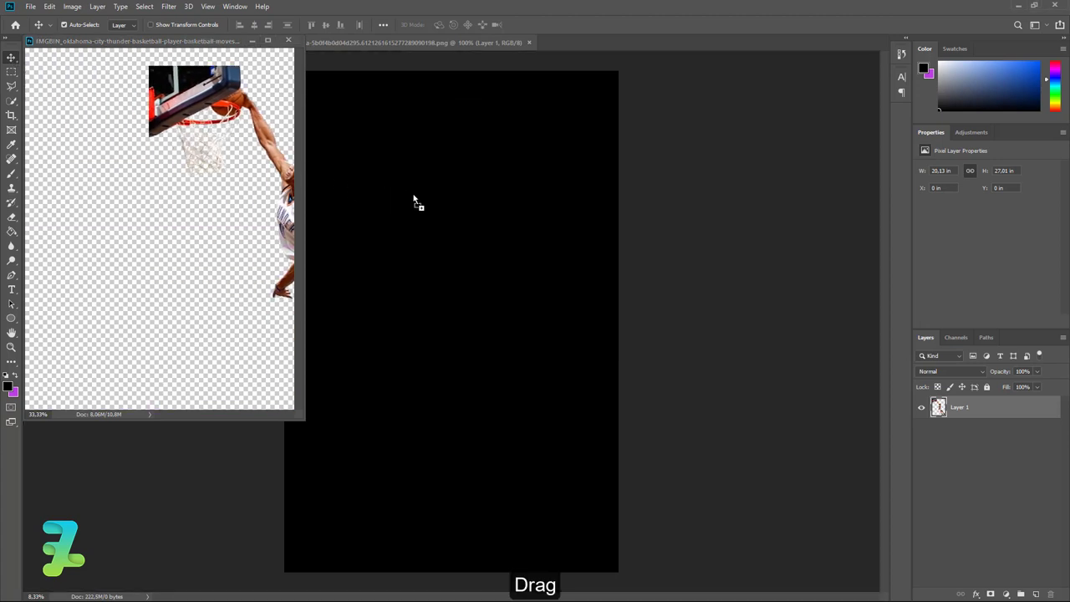
left_click(290, 40)
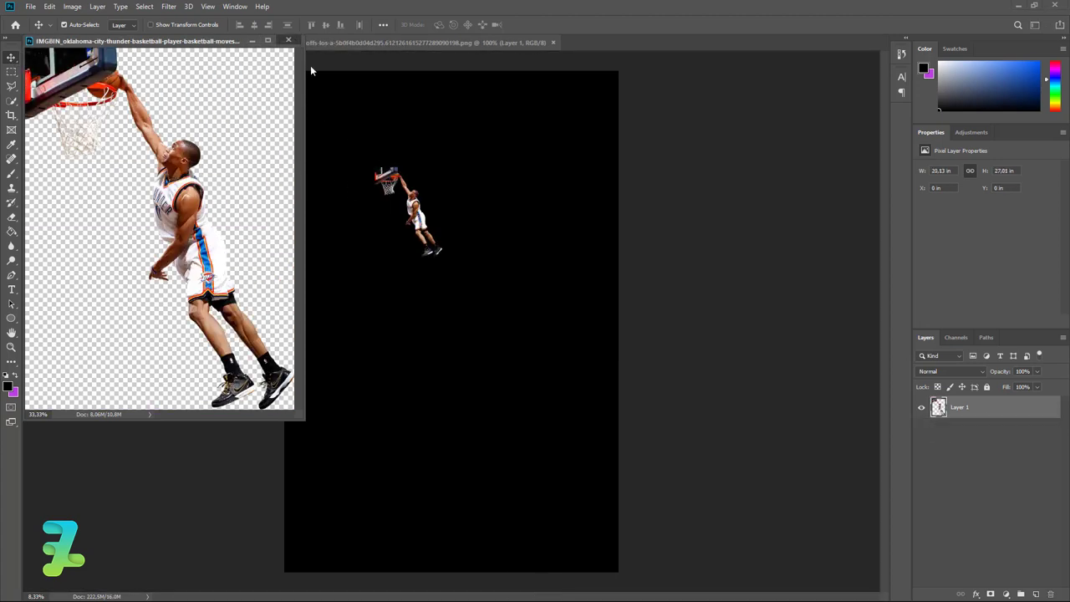
Scale the player to about 21.37 × 28.69 in, positioned toward the poster's top-left
key("ctrl+minus")
key("ctrl+minus")
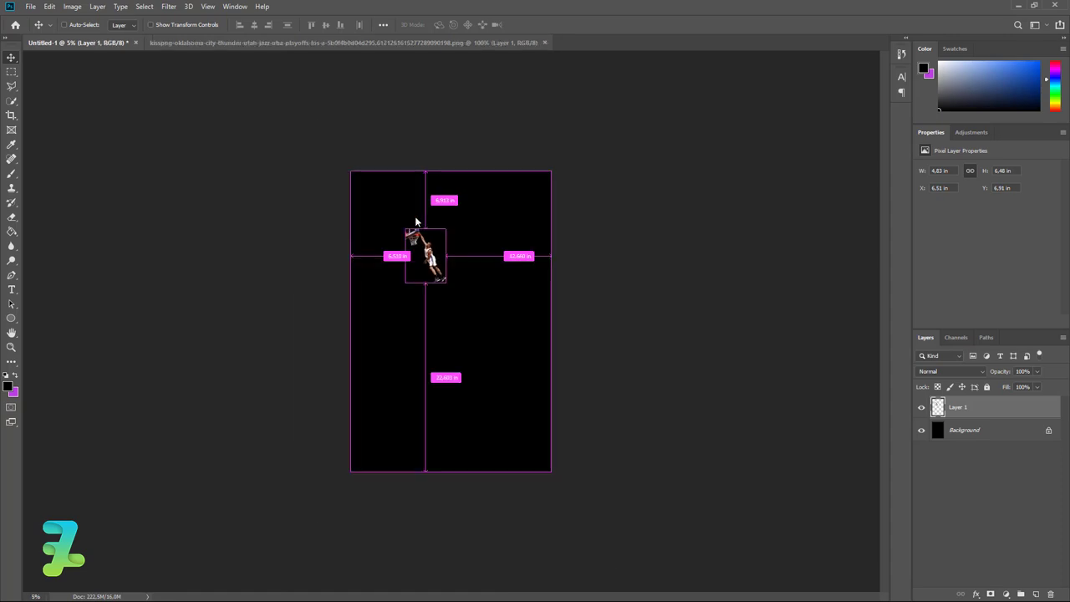
key("ctrl+minus")
key("ctrl+t")
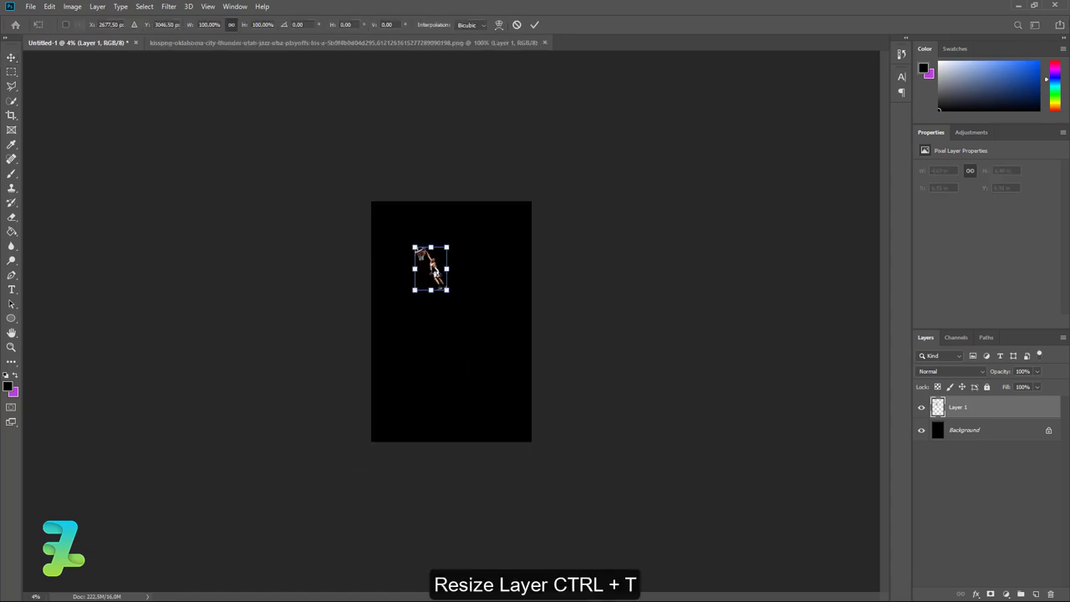
left_click_drag(448, 291, 508, 366)
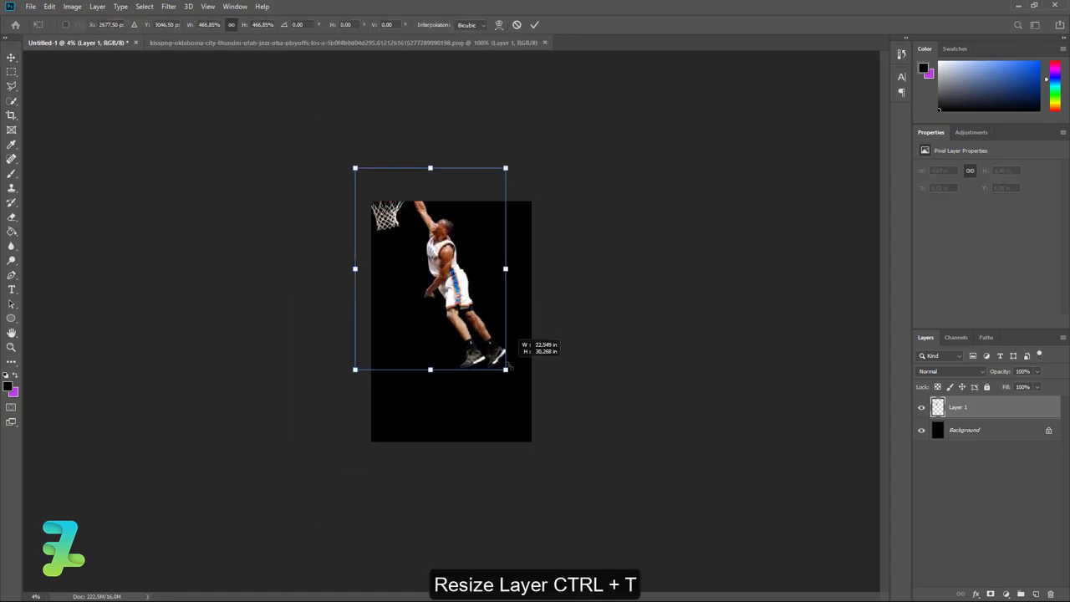
left_click_drag(459, 275, 473, 308)
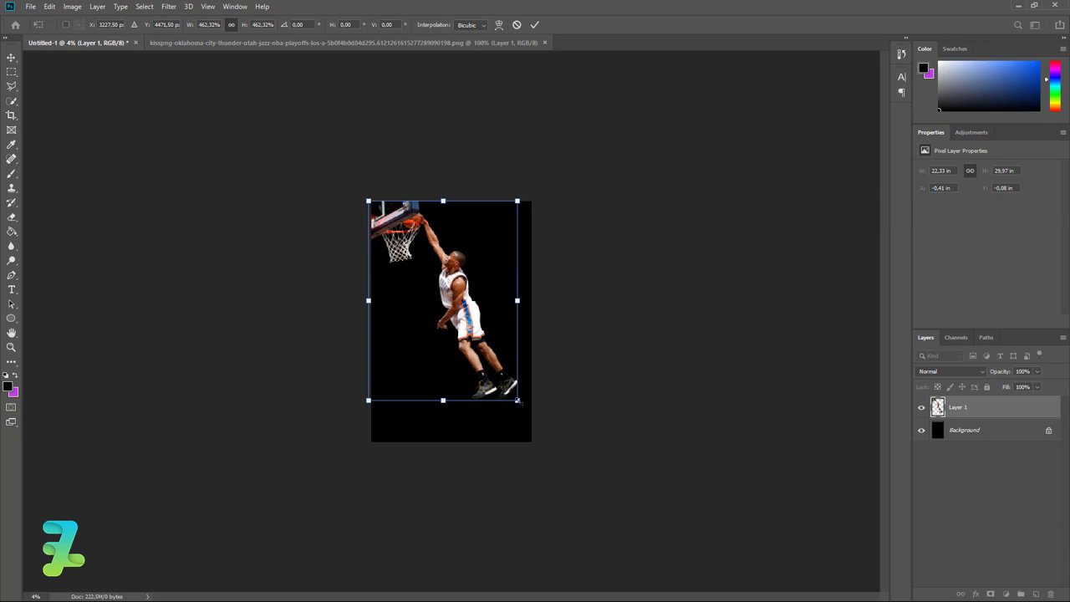
mouse_move(518, 400)
left_mouse_down()
mouse_move(477, 330)
mouse_move(511, 392)
left_mouse_up()
key("Return")
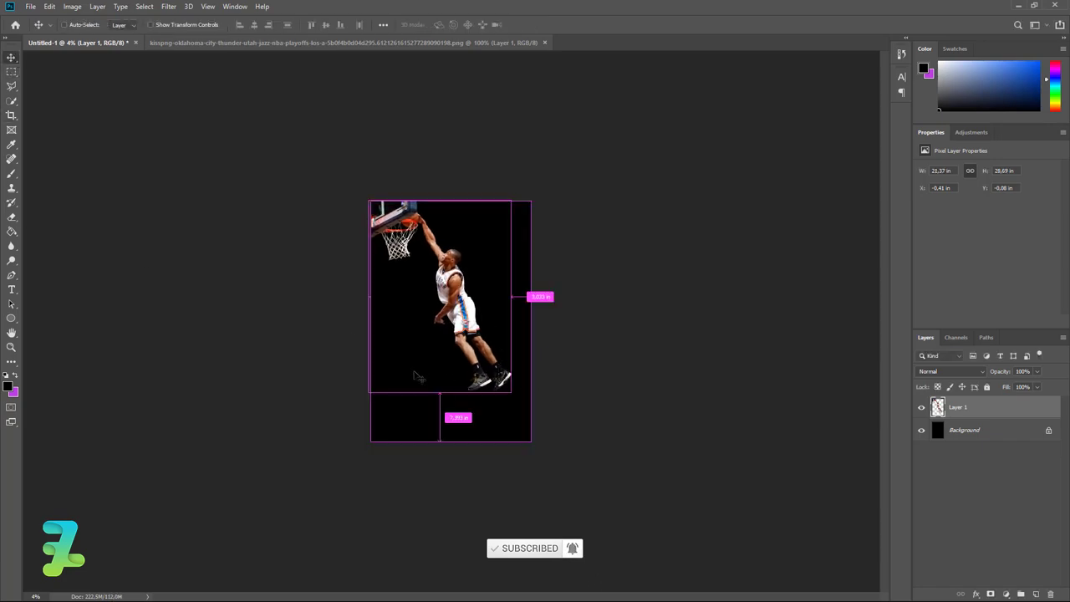
key("ctrl+plus")
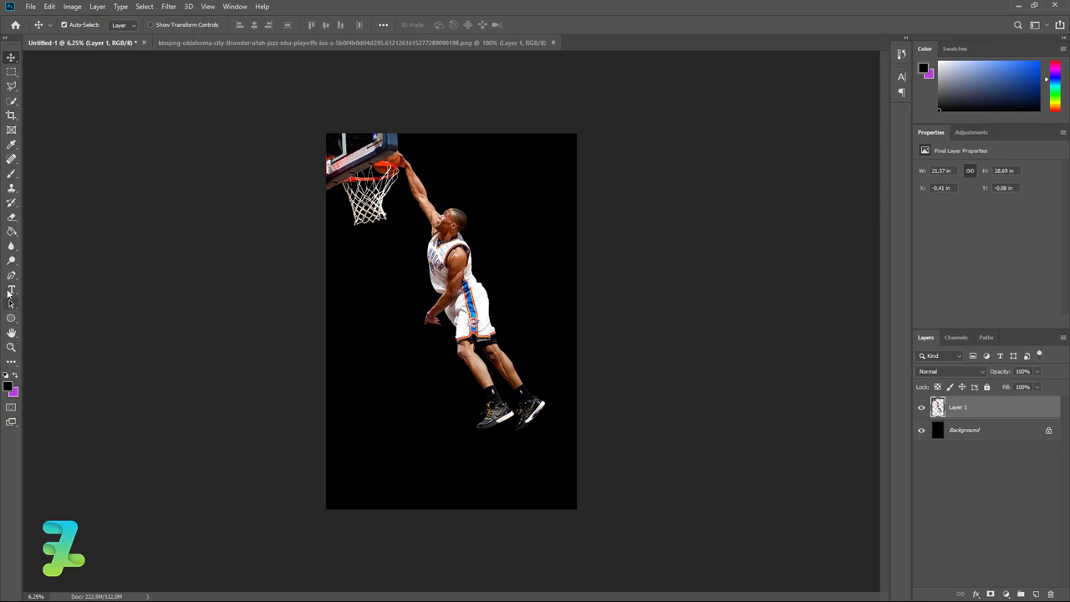
Add a white (#ffffff) text block reading 'Oklahoma City' left of the player
left_click(10, 290)
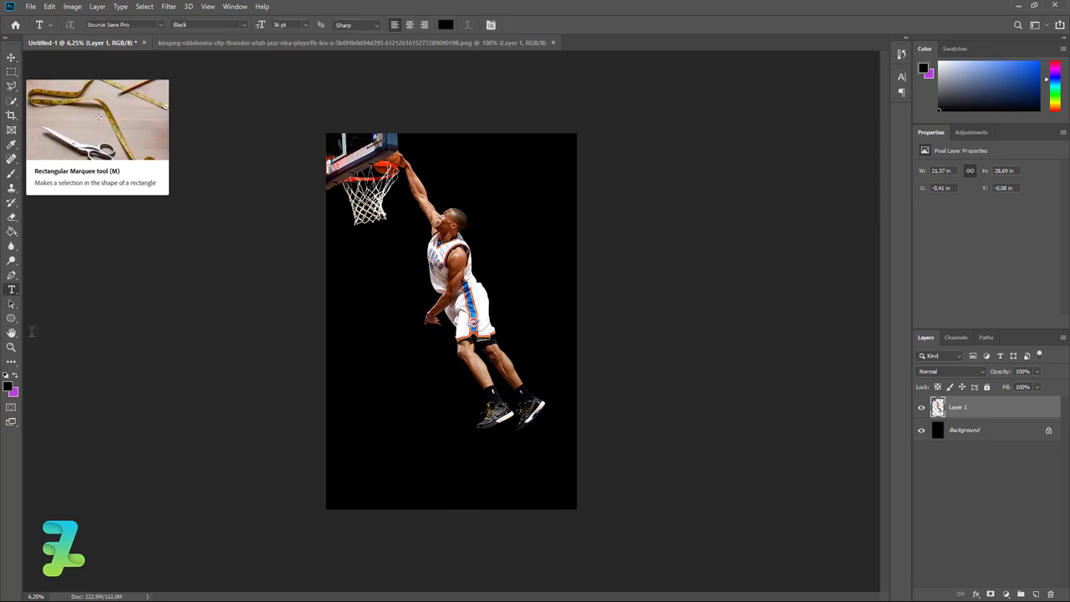
left_click(7, 386)
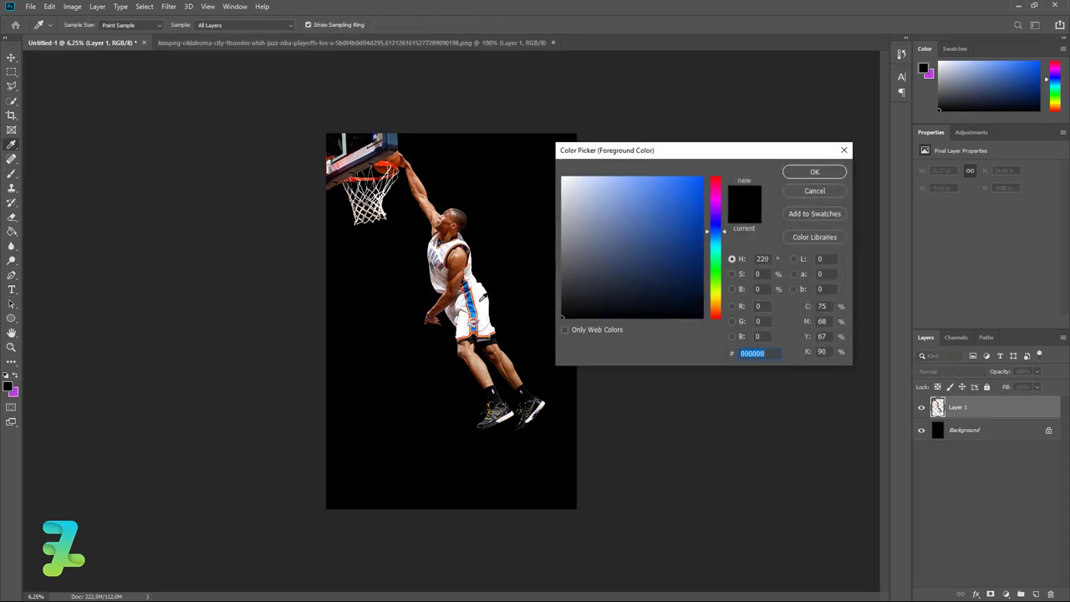
type("ffffff")
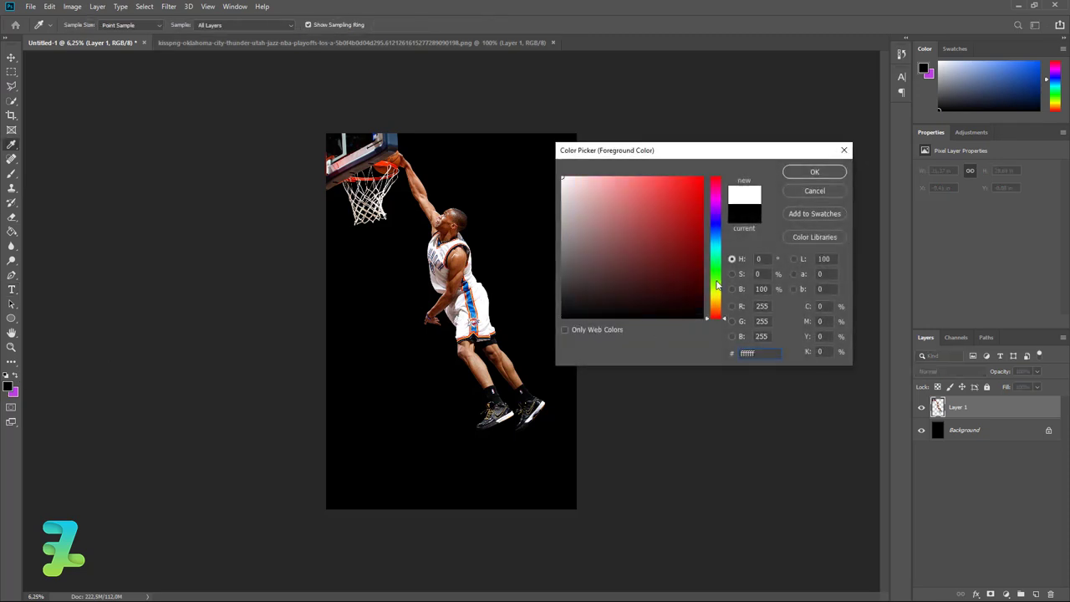
left_click(829, 172)
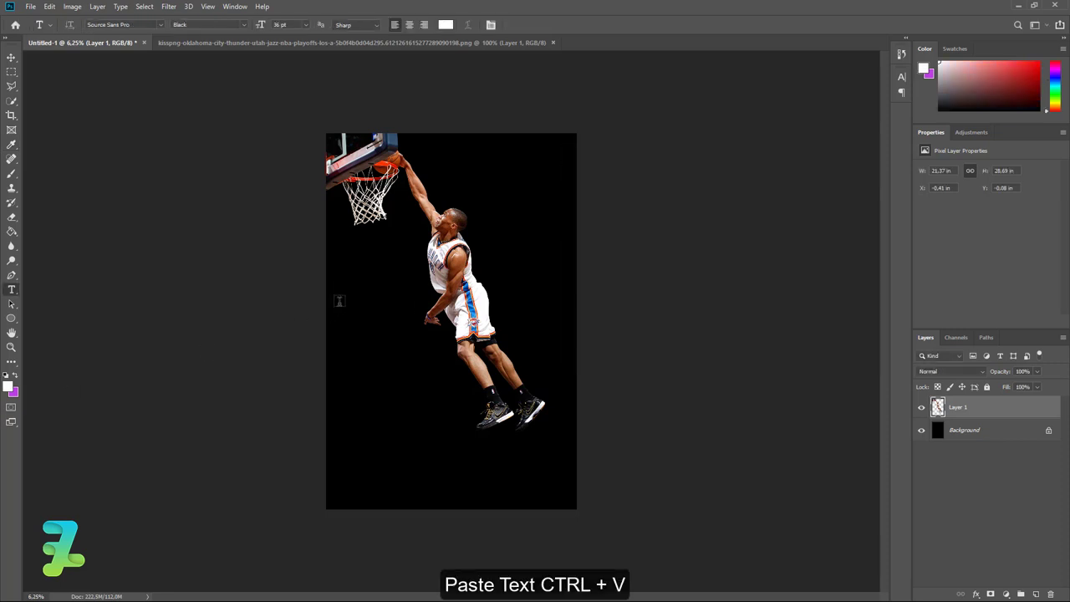
left_click(351, 305)
key("ctrl+v")
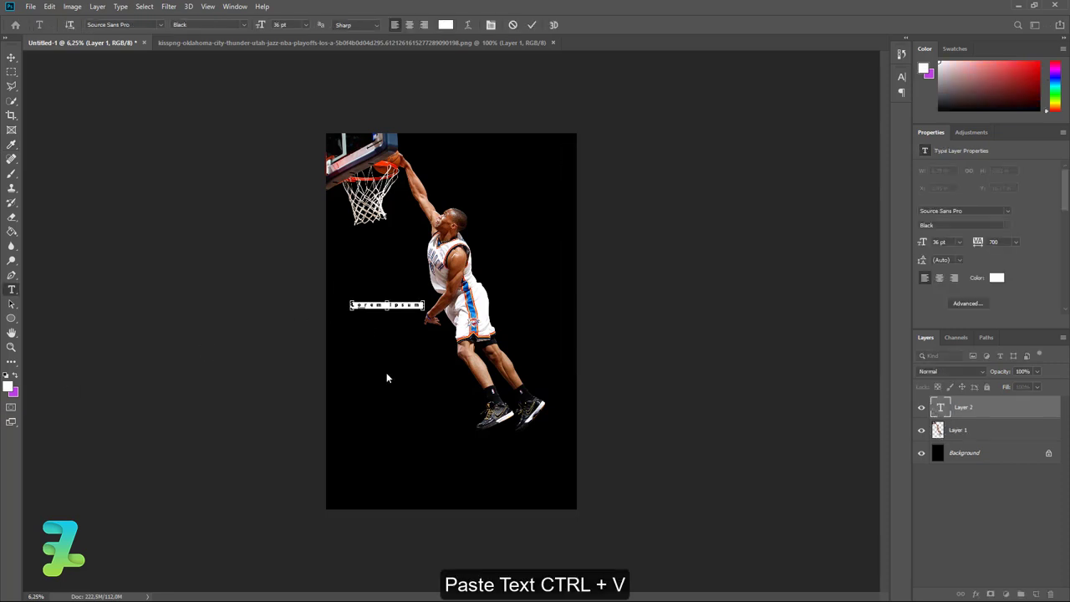
type("Oklahoma City")
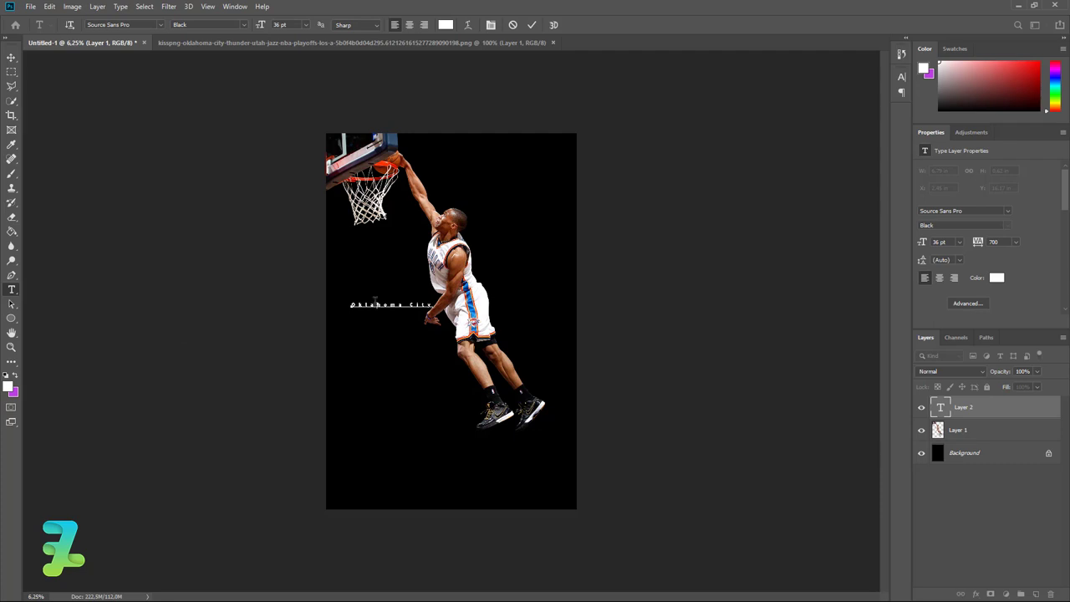
Set the Oklahoma City text to 60 pt, trying the DELIRIUM NCV font
key("ctrl+a")
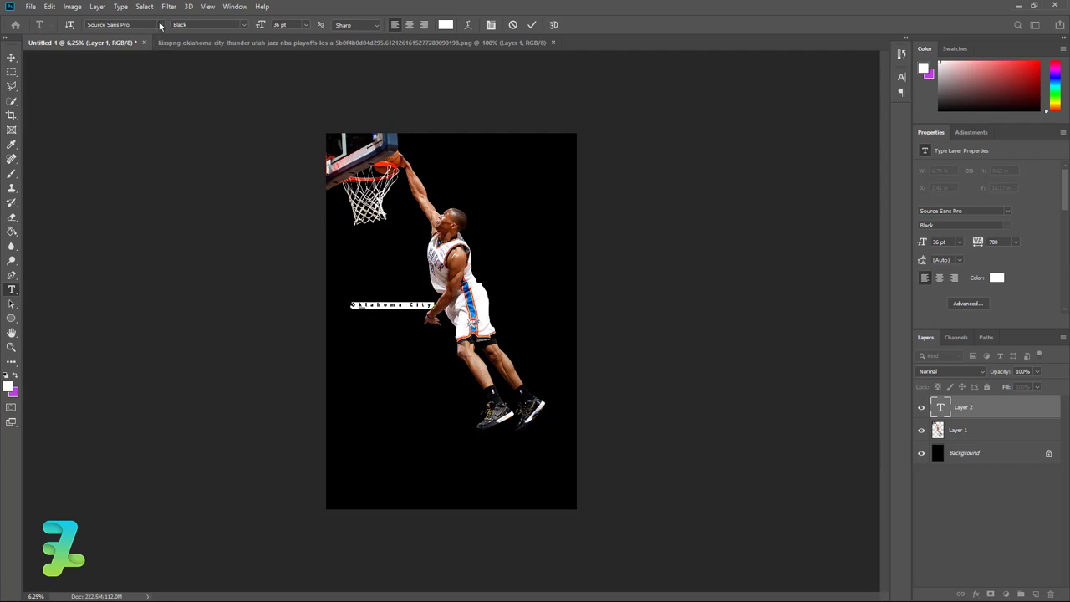
left_click(160, 24)
left_click(156, 70)
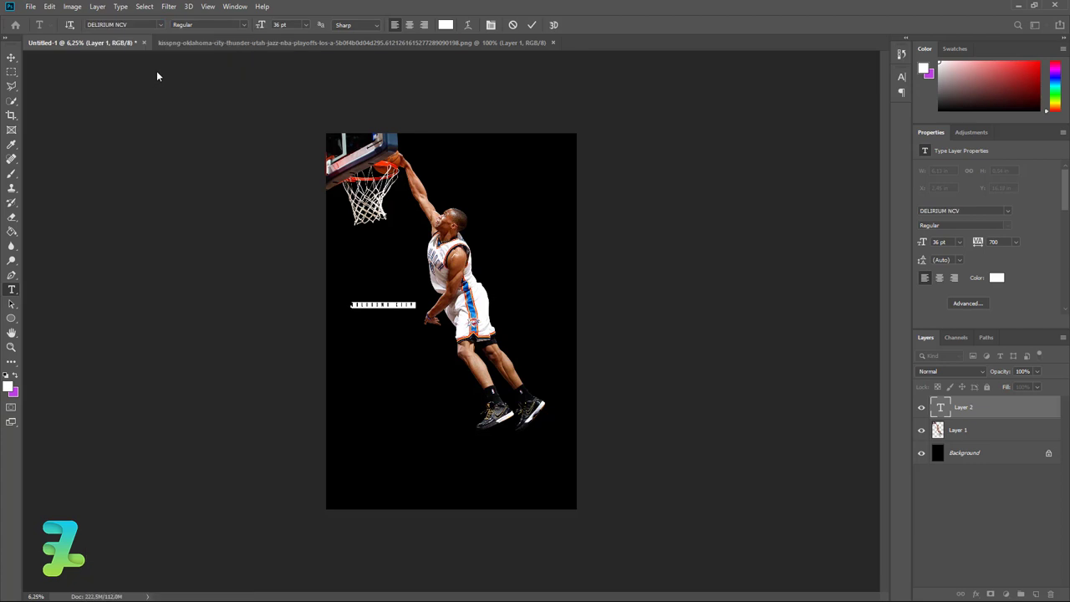
left_click(306, 24)
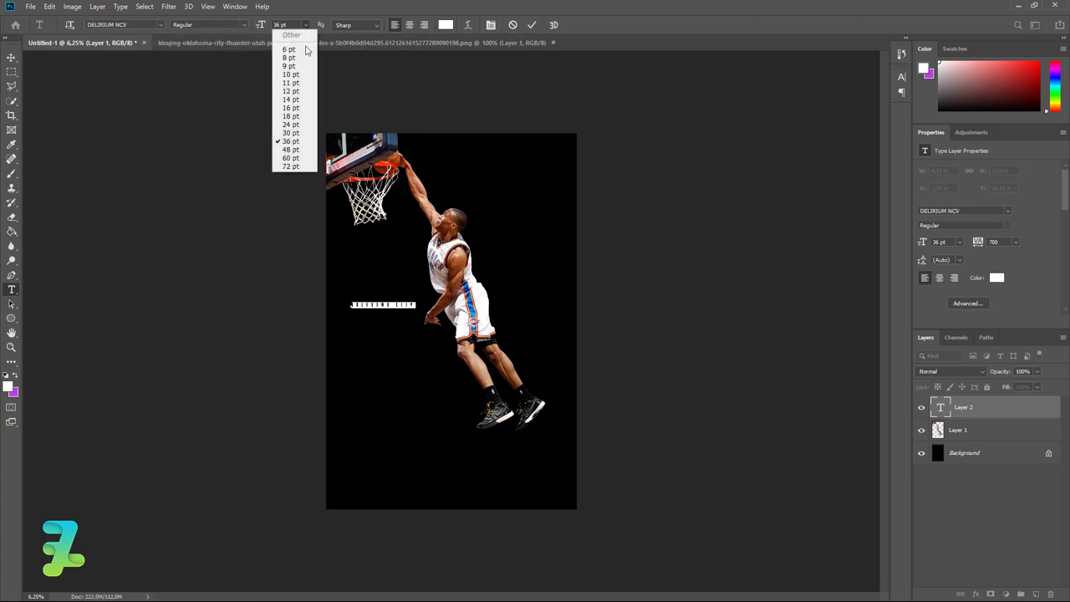
left_click(284, 158)
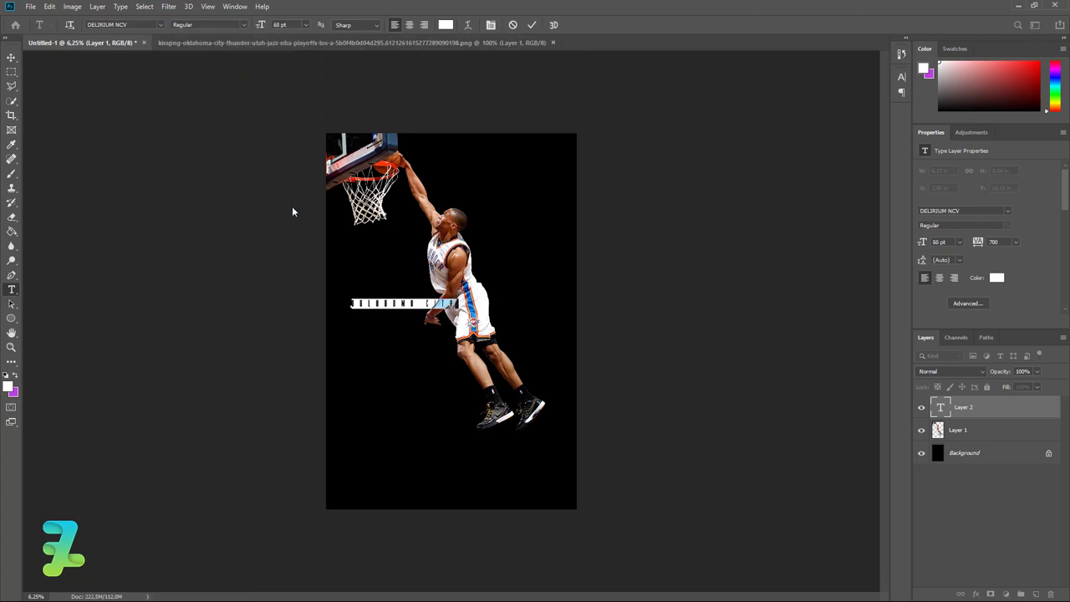
key("ctrl+plus")
key("ctrl+plus")
key("ctrl+plus")
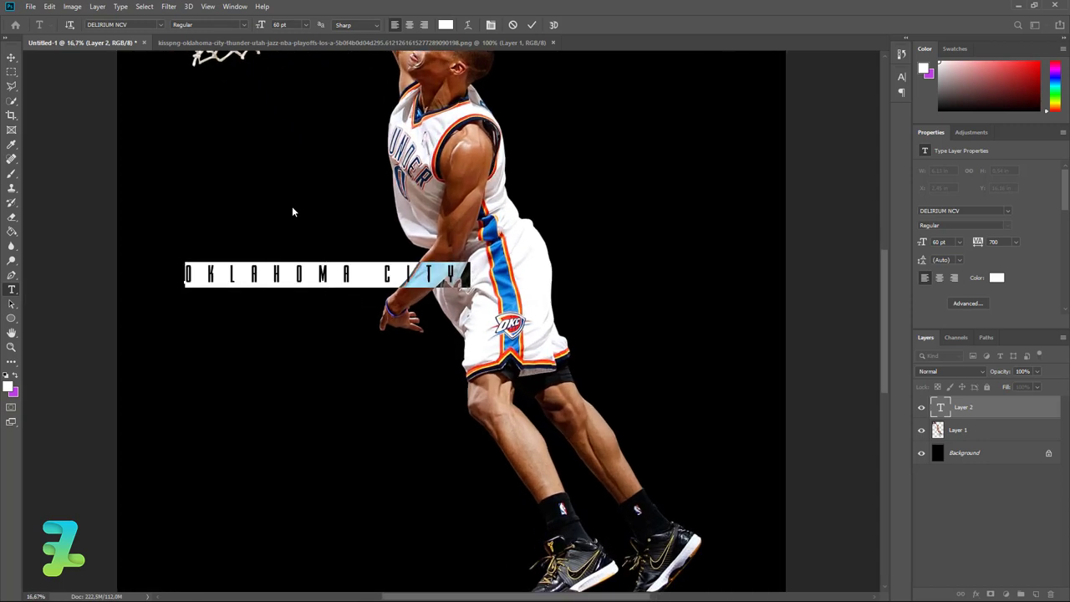
Reset the letter spacing to 0, switch the font to Arial, and commit the text
left_click(492, 25)
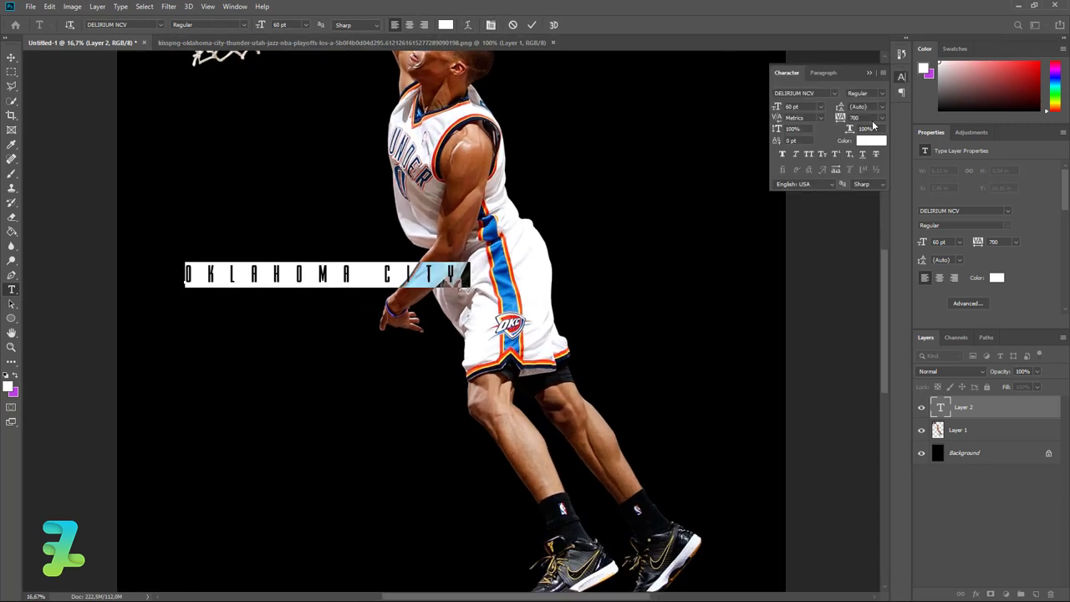
left_click(880, 117)
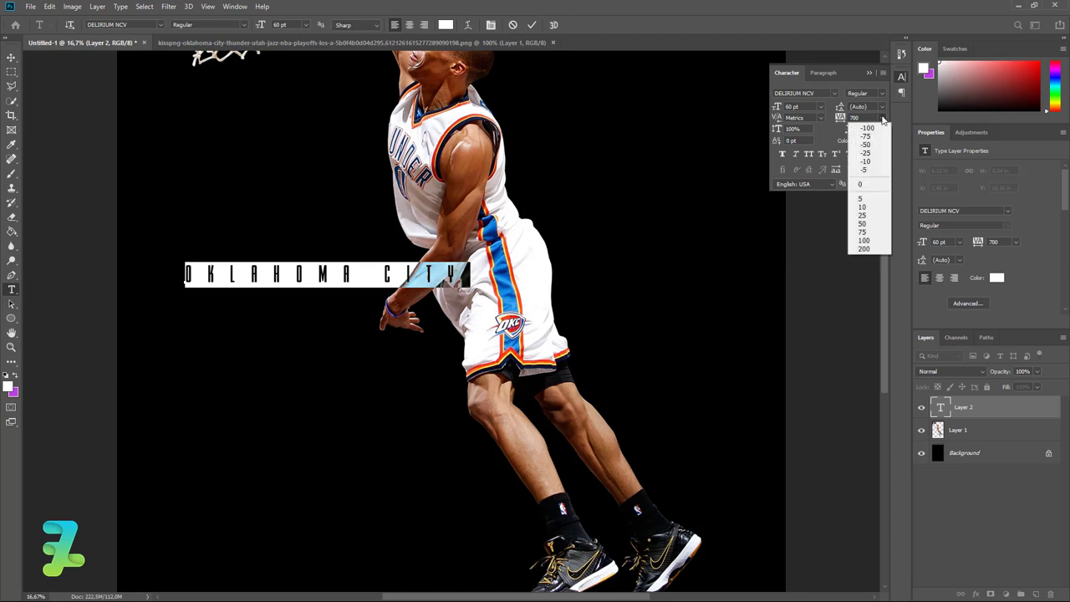
left_click(872, 189)
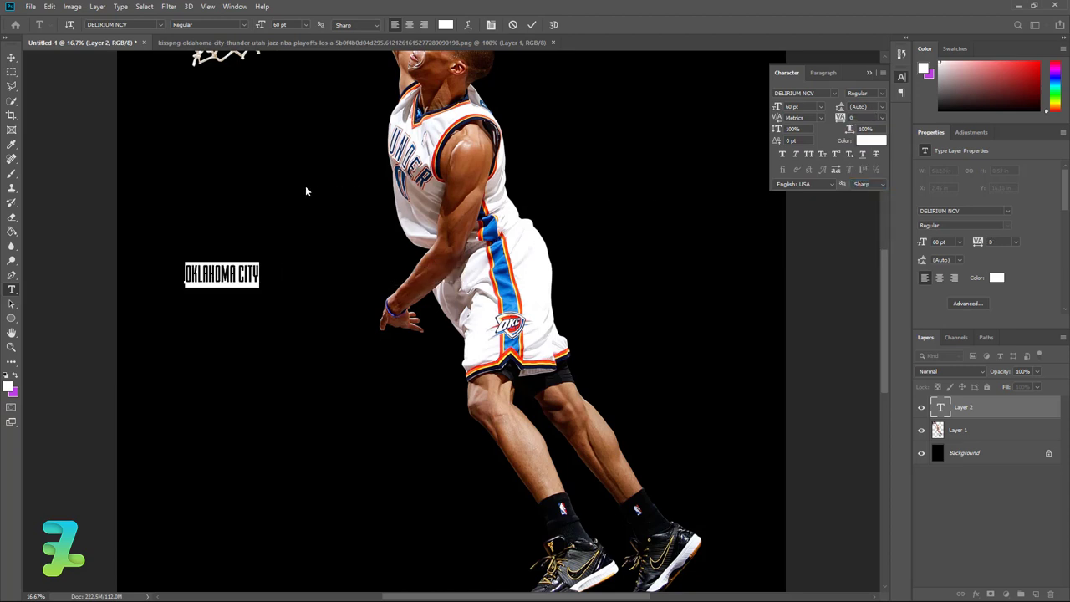
left_click(162, 25)
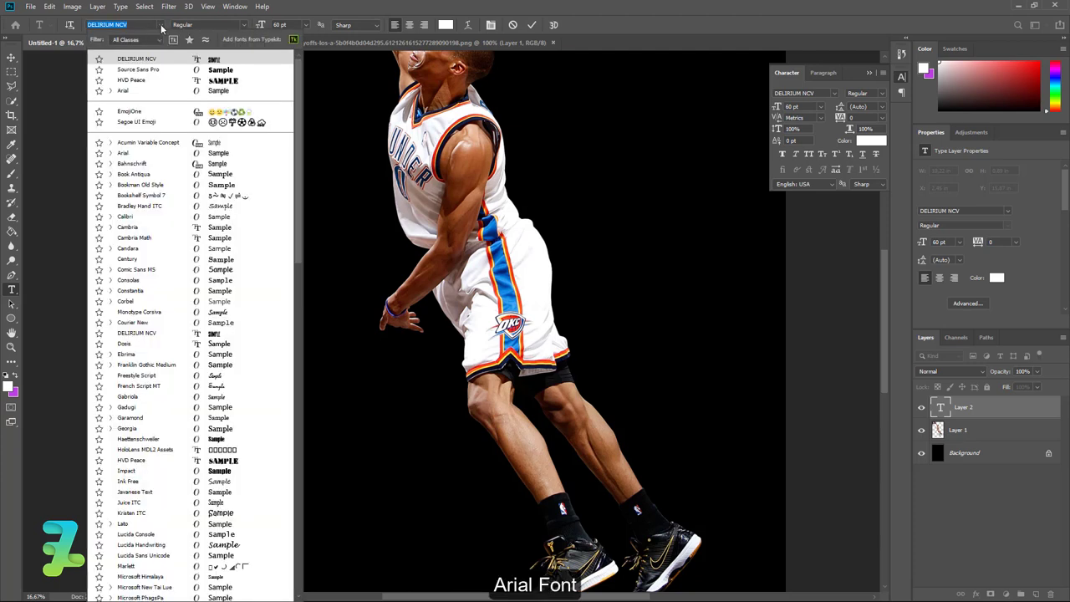
left_click(185, 90)
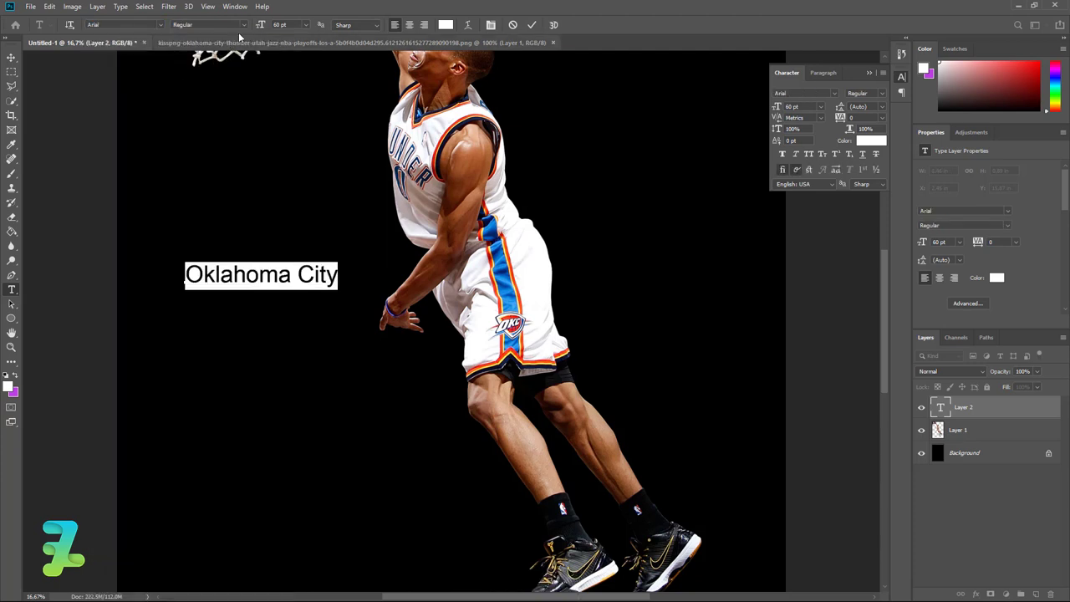
left_click(306, 26)
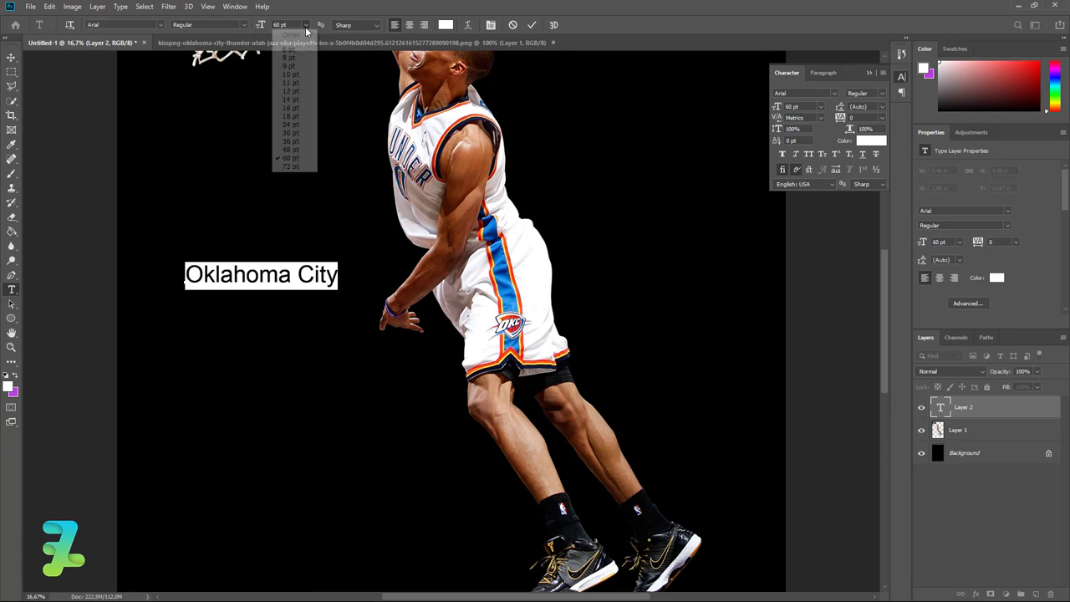
left_click(12, 56)
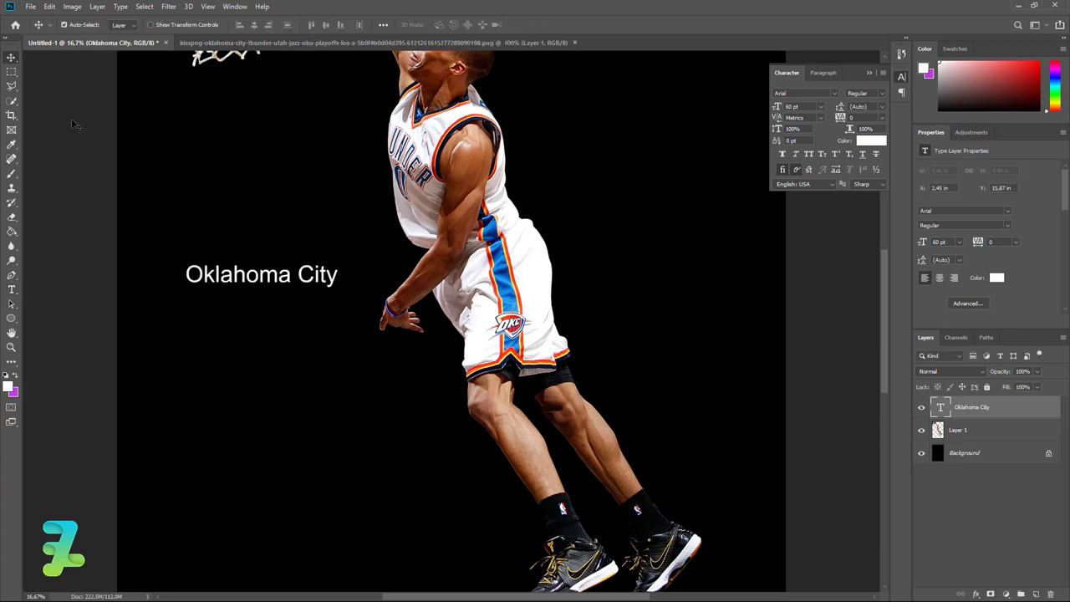
Add the word 'THUNDER' in the Arial Black weight below Oklahoma City
left_click(13, 290)
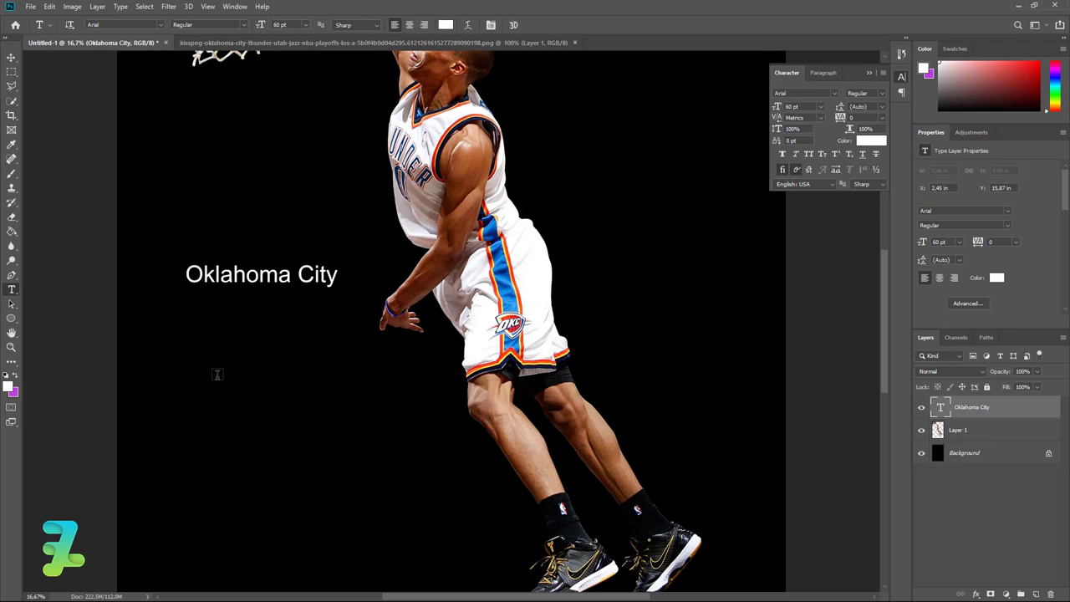
left_click(218, 376)
type("TH")
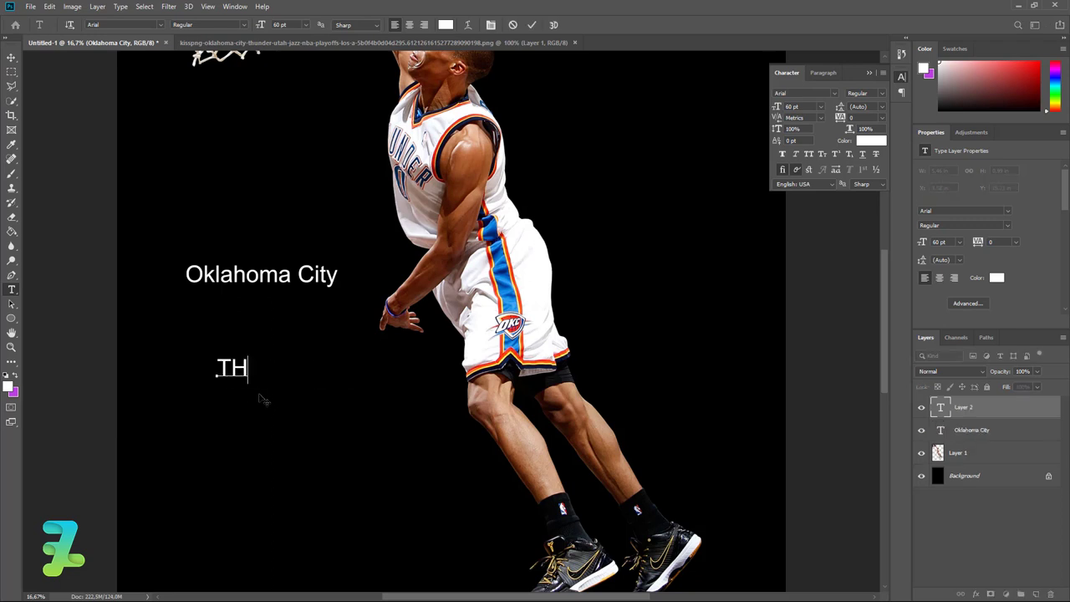
type("UNDER")
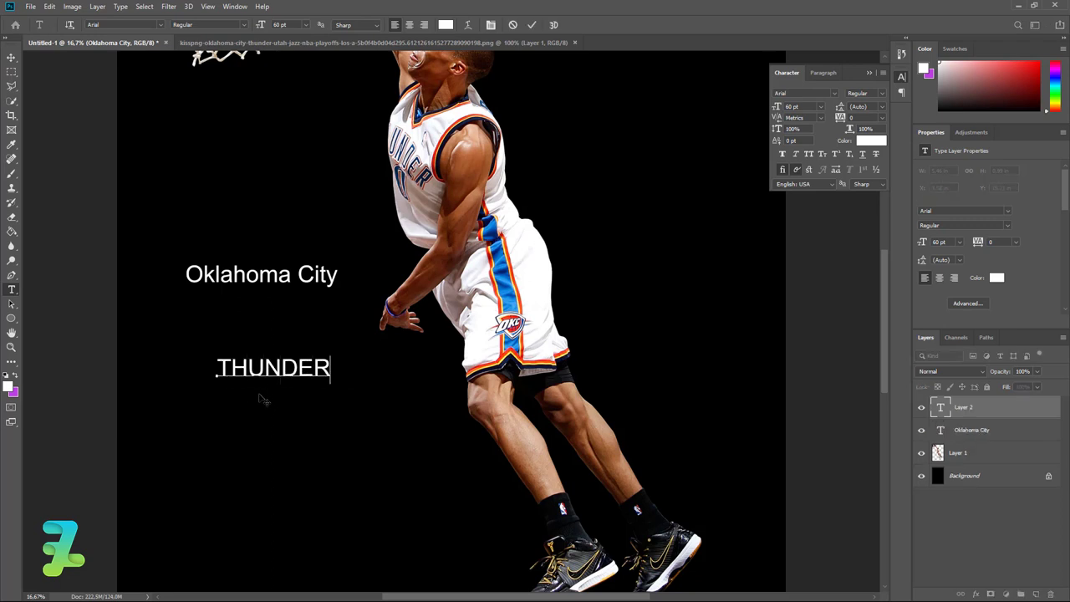
key("ctrl+a")
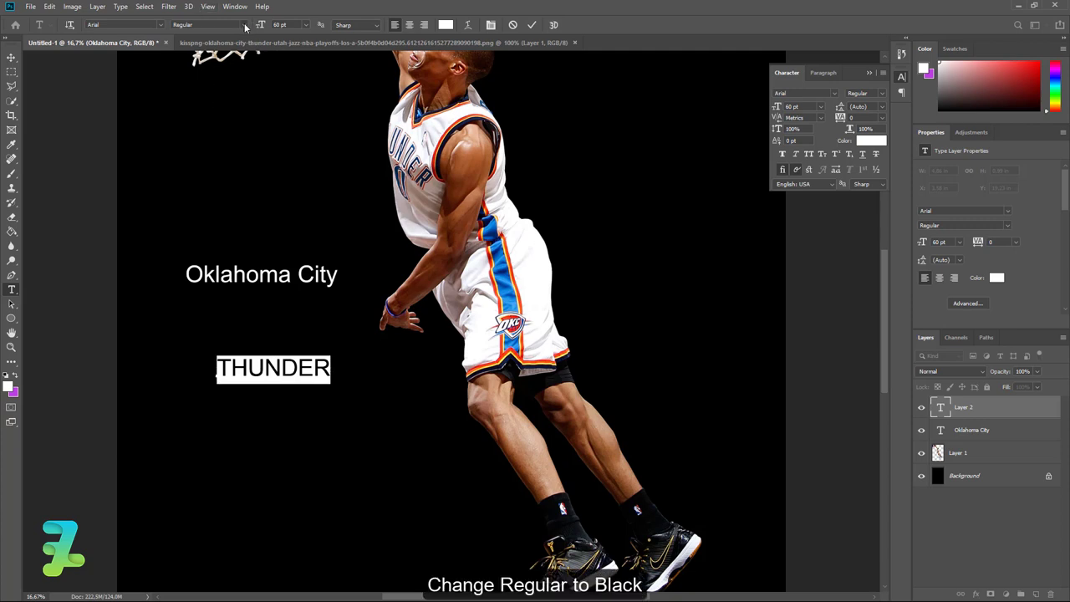
left_click(244, 24)
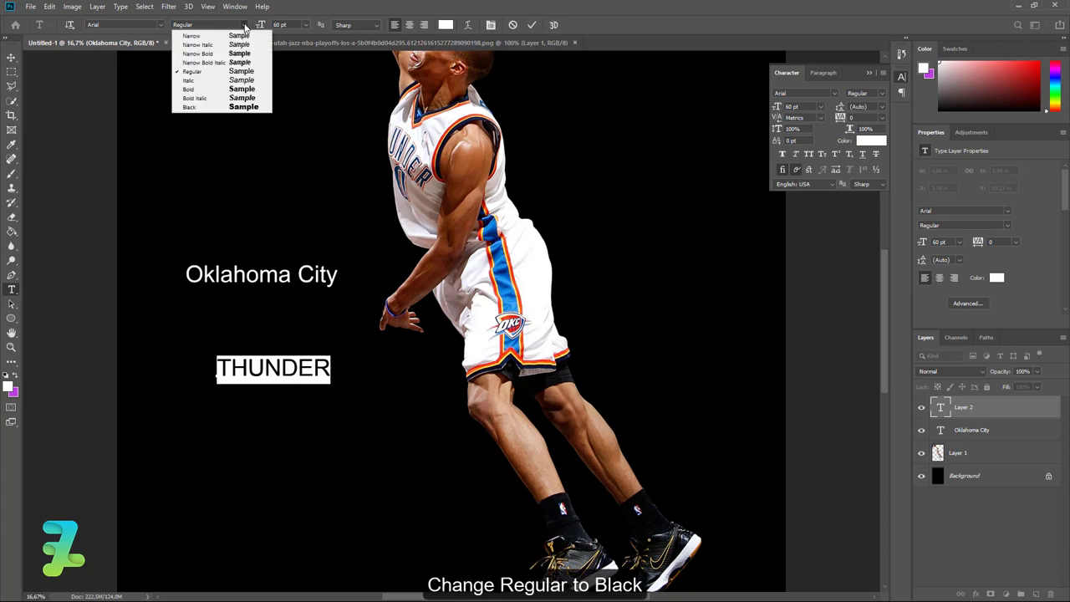
left_click(213, 108)
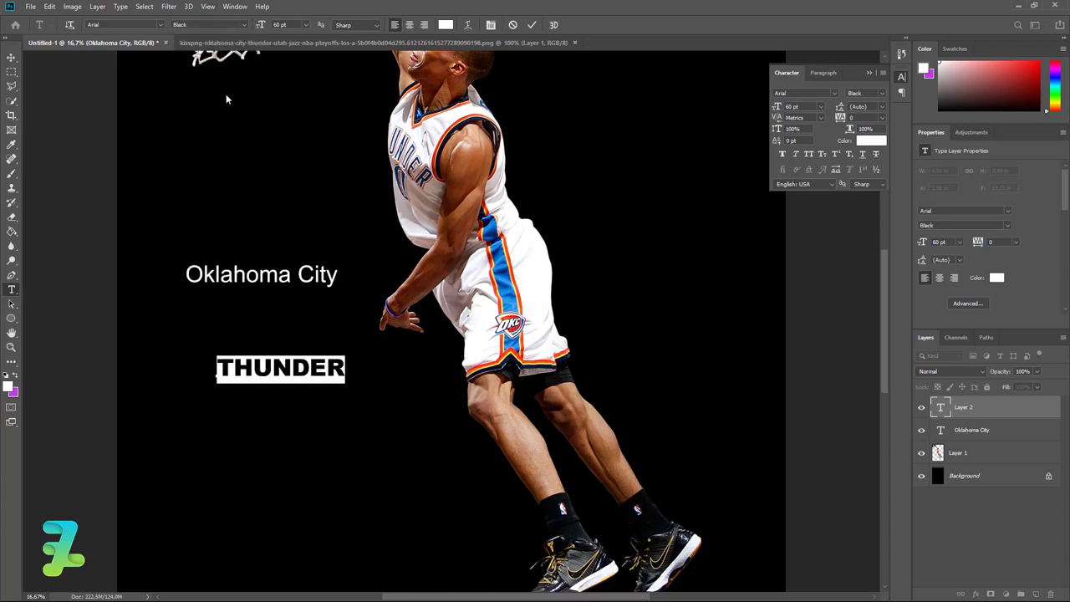
left_click(10, 58)
Rotate THUNDER 90° so it runs vertically
key("ctrl+t")
left_click_drag(359, 393, 246, 491)
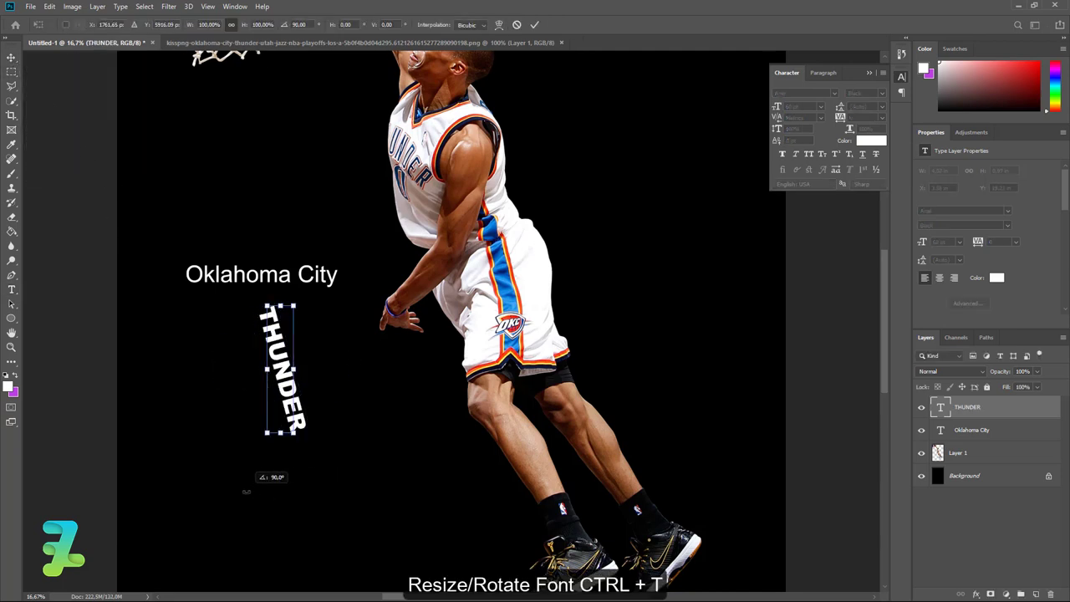
key("Return")
key("ctrl+0")
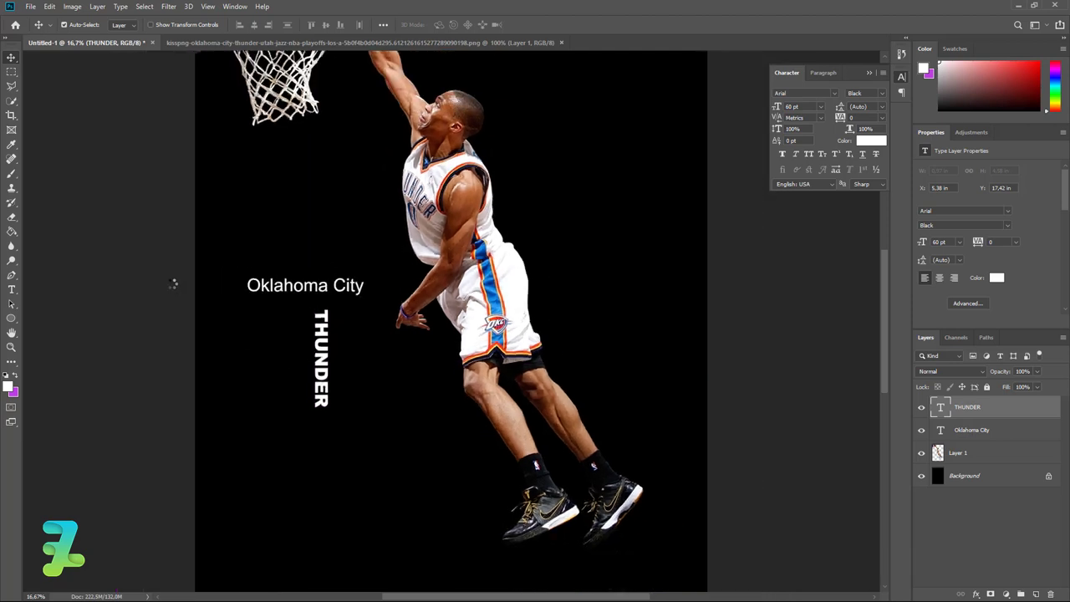
key("ctrl+minus")
key("ctrl+minus")
key("ctrl+minus")
Enlarge THUNDER to about 353.9 pt and centre it horizontally on the poster
key("ctrl+t")
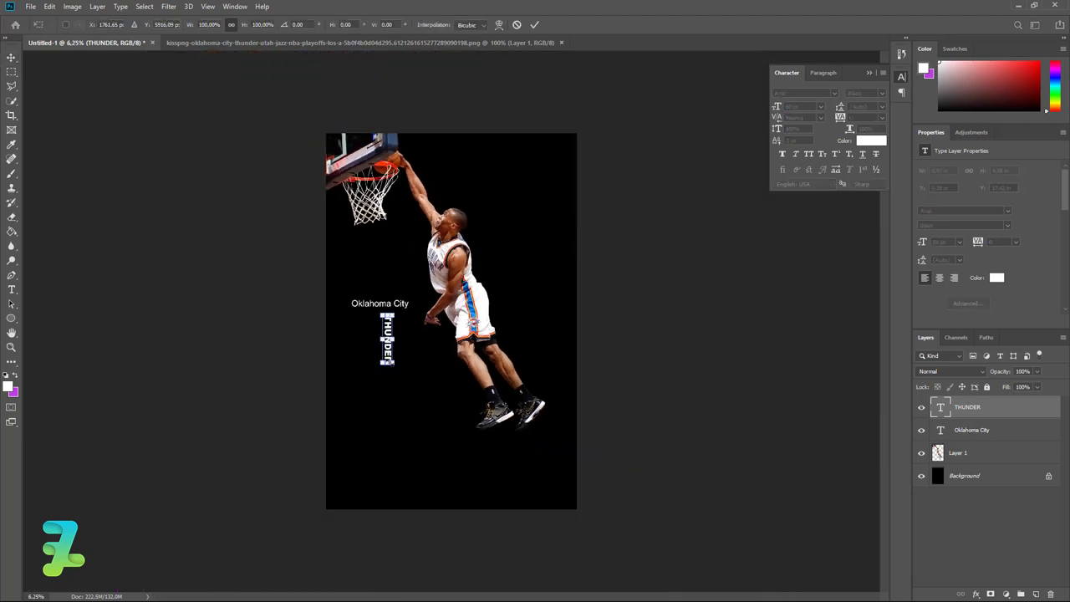
left_click_drag(394, 366, 450, 478)
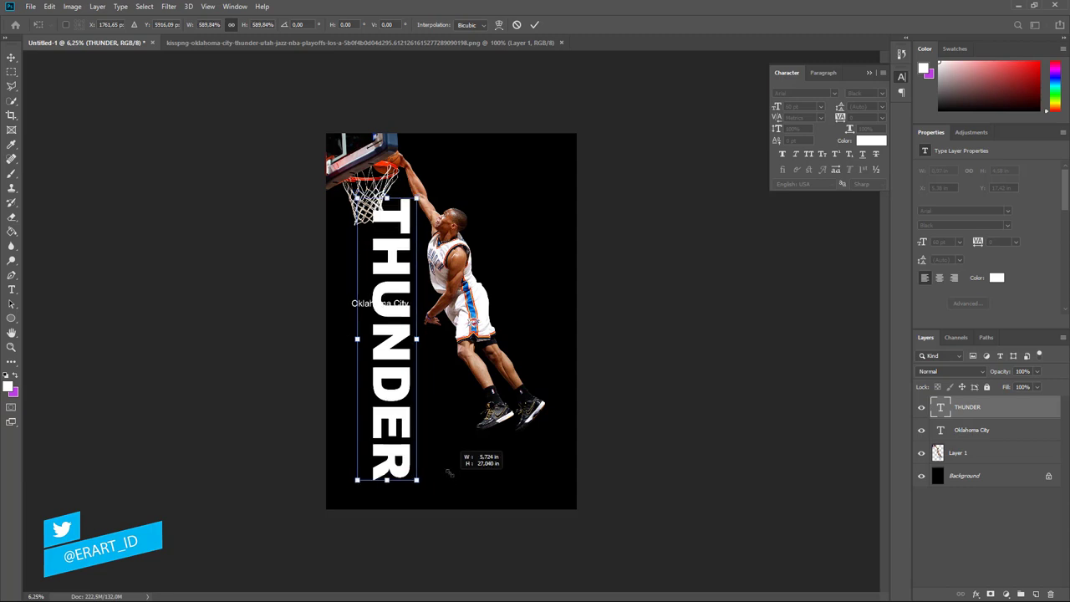
key("Return")
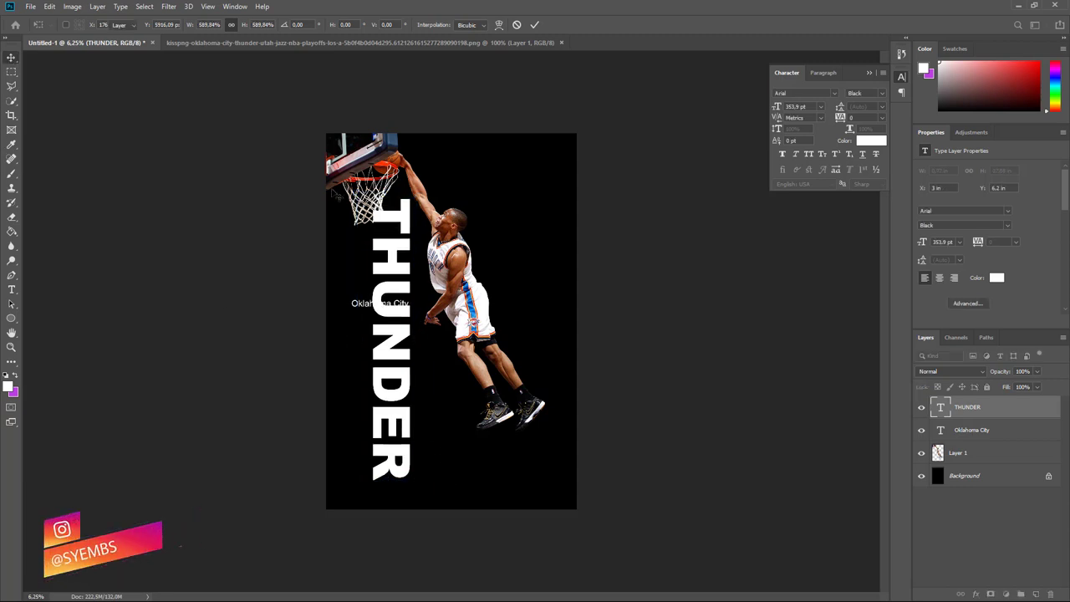
key("ctrl+a")
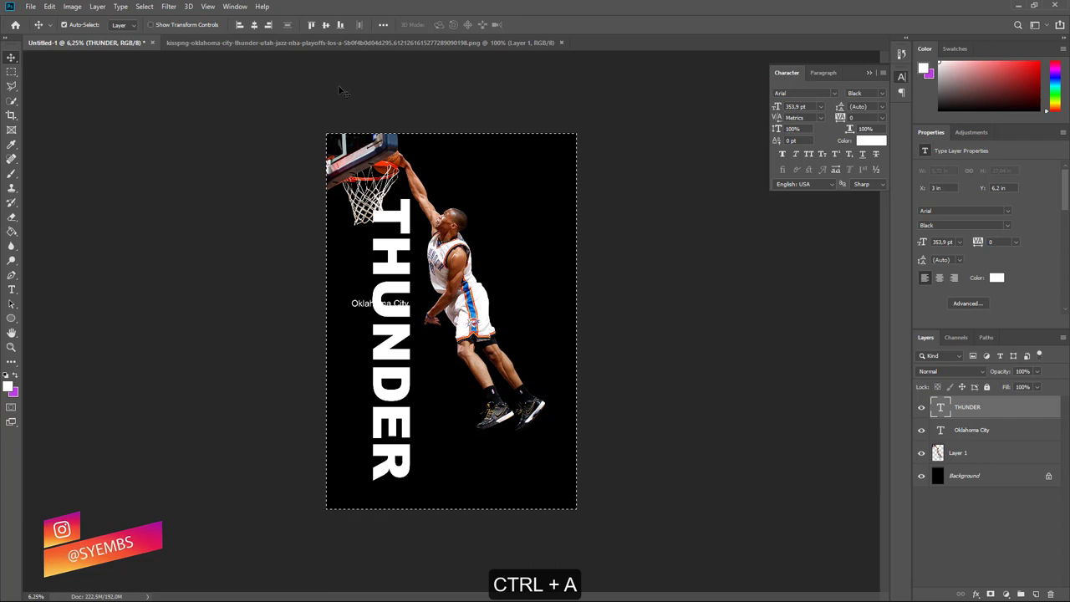
left_click(254, 24)
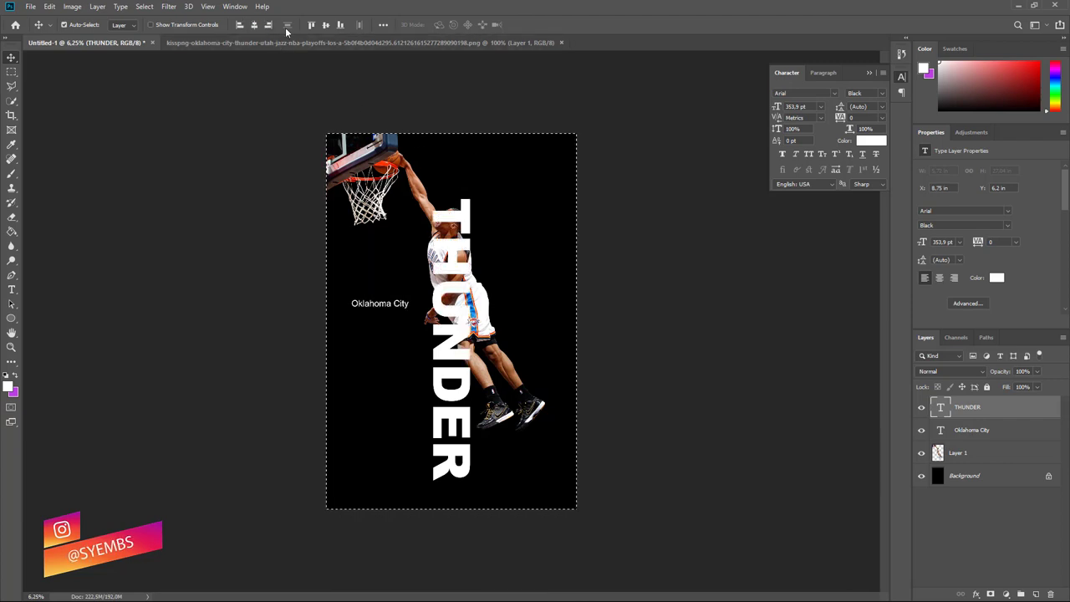
key("ctrl+d")
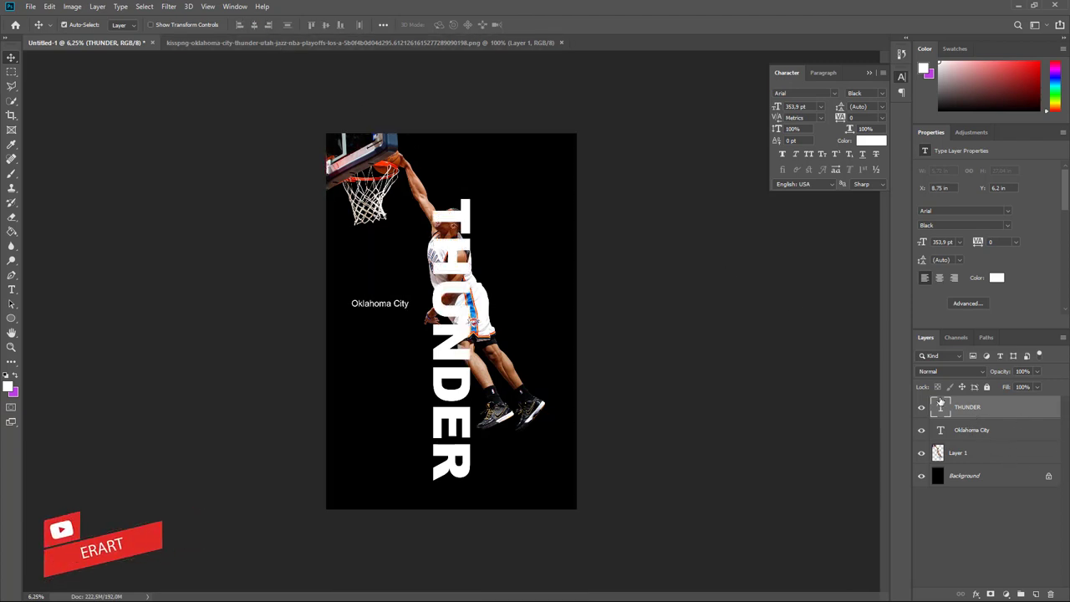
Move THUNDER below the player layer, enlarge it to 378.78 pt, and recentre it horizontally
left_click_drag(940, 404, 957, 456)
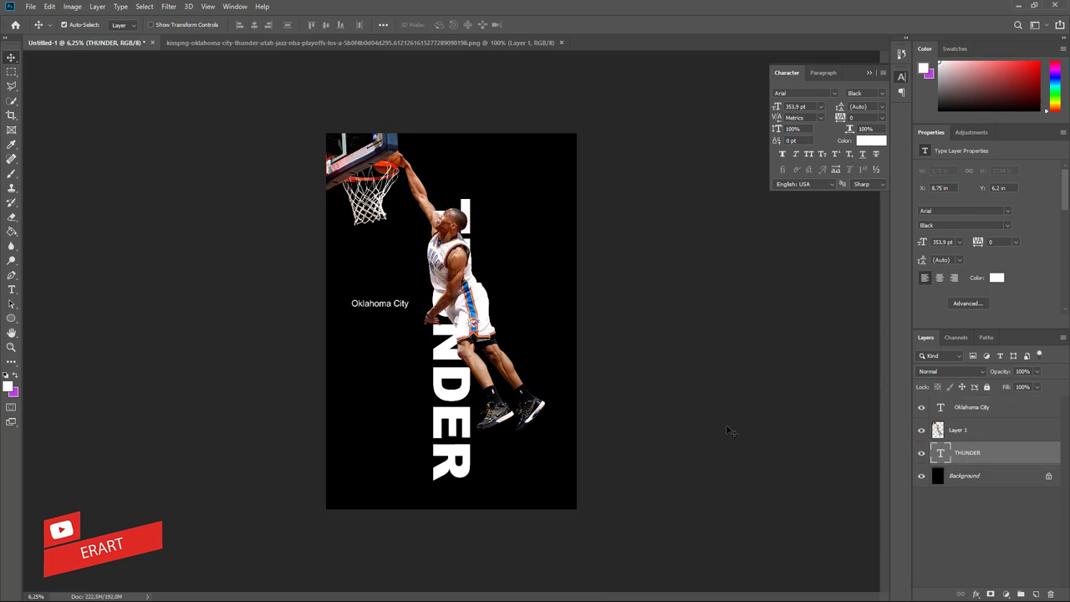
key("ctrl+t")
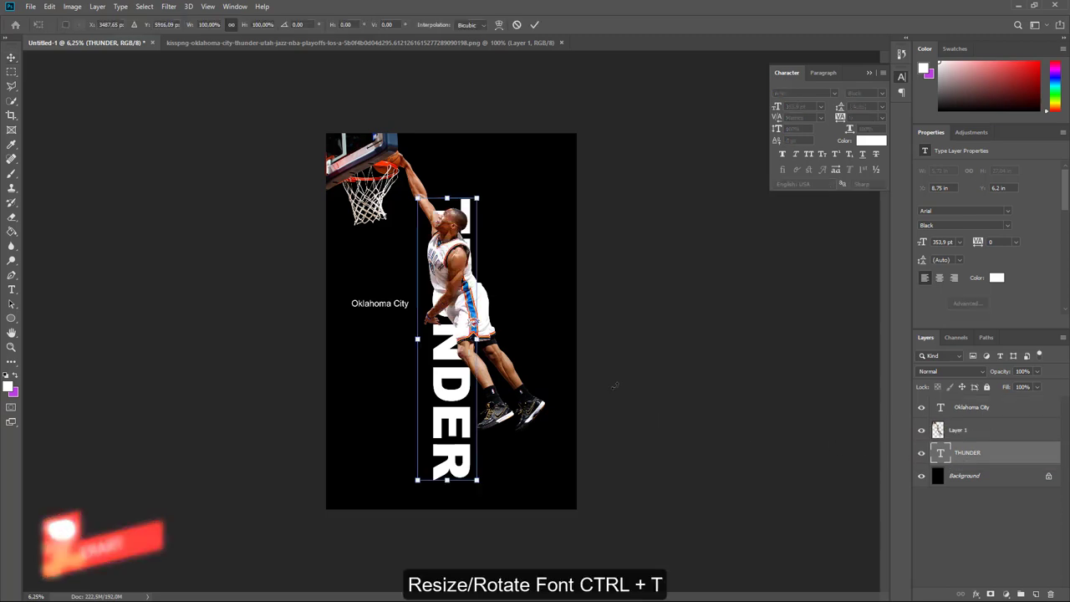
left_click_drag(476, 199, 488, 183)
key("Return")
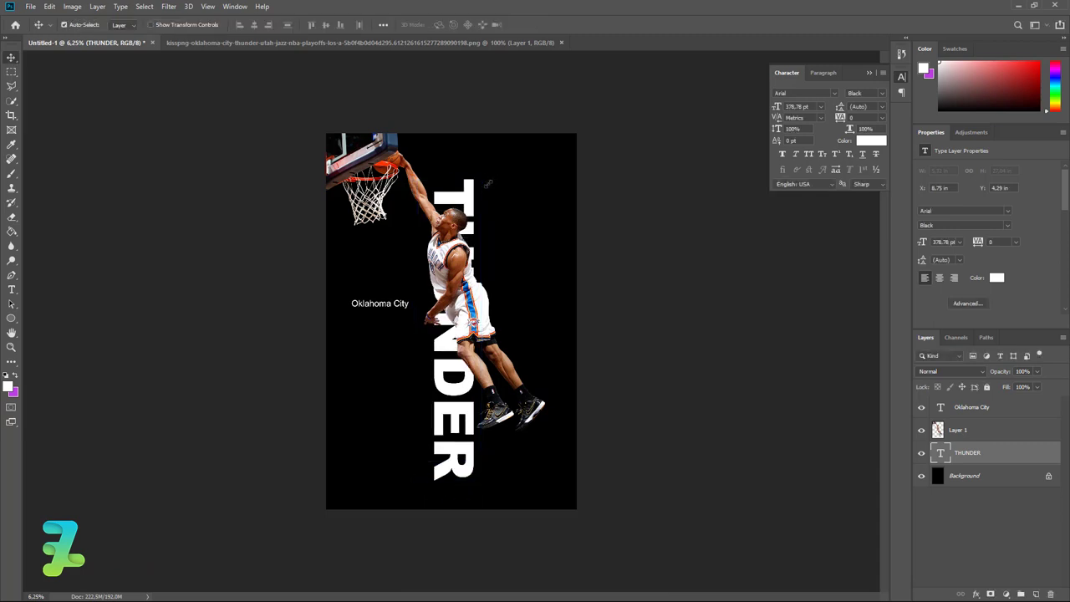
key("ctrl+a")
left_click(252, 24)
key("ctrl+d")
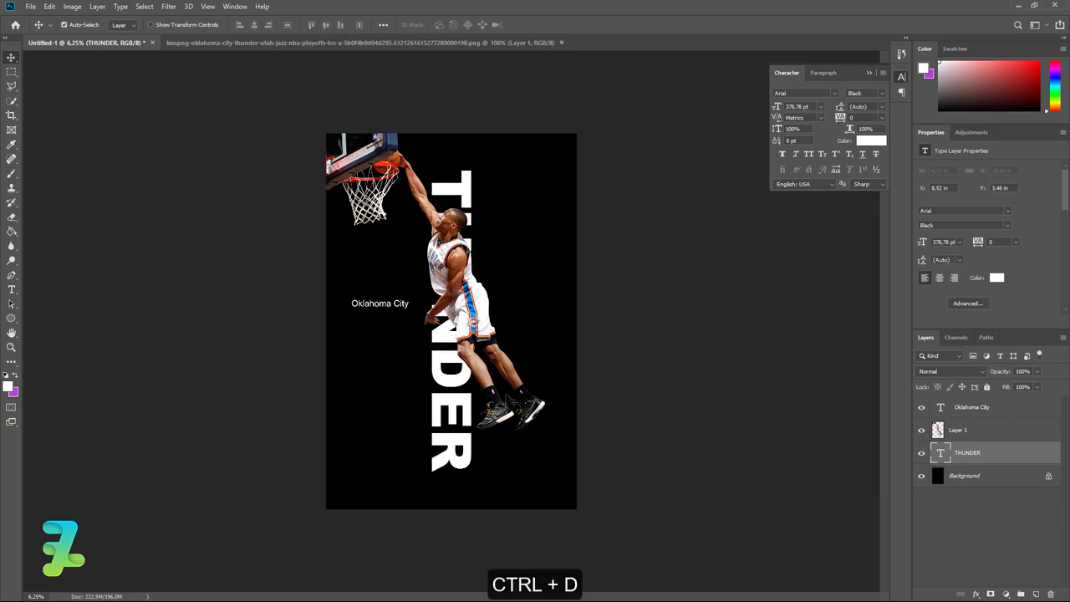
Nudge THUNDER upward toward the top of the poster
key("shift+Up")
key("shift+Up")
key("shift+Up")
key("shift+Up")
key("shift+Up")
key("shift+Up")
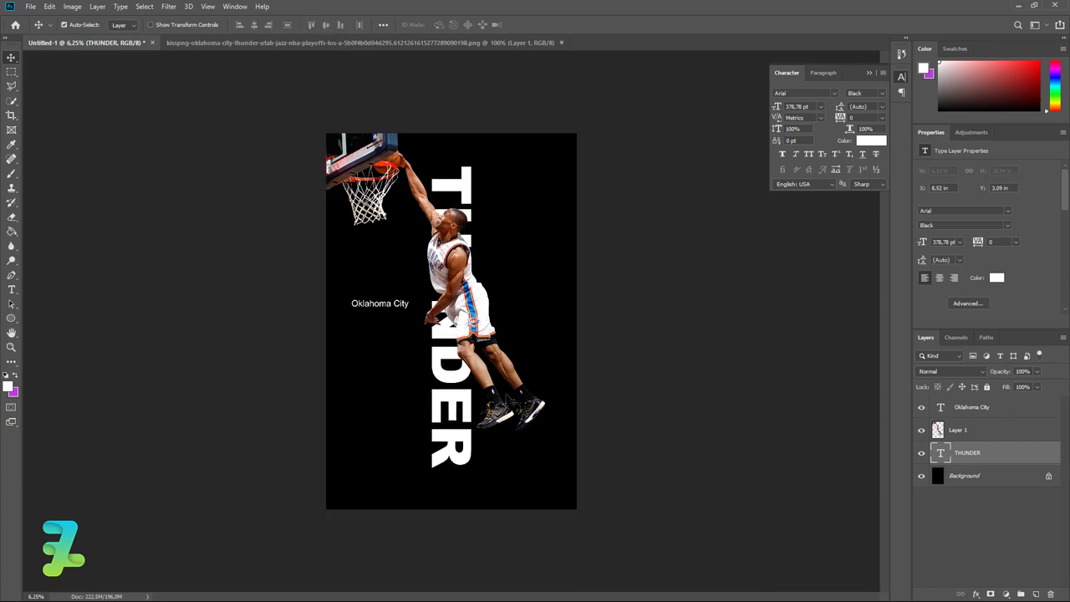
key("shift+Up")
key("shift+Up")
key("shift+Up")
key("shift+Up")
key("shift+Up")
key("shift+Up")
key("shift+Up")
key("shift+Up")
key("shift+Up")
key("shift+Up")
key("shift+Up")
key("shift+Up")
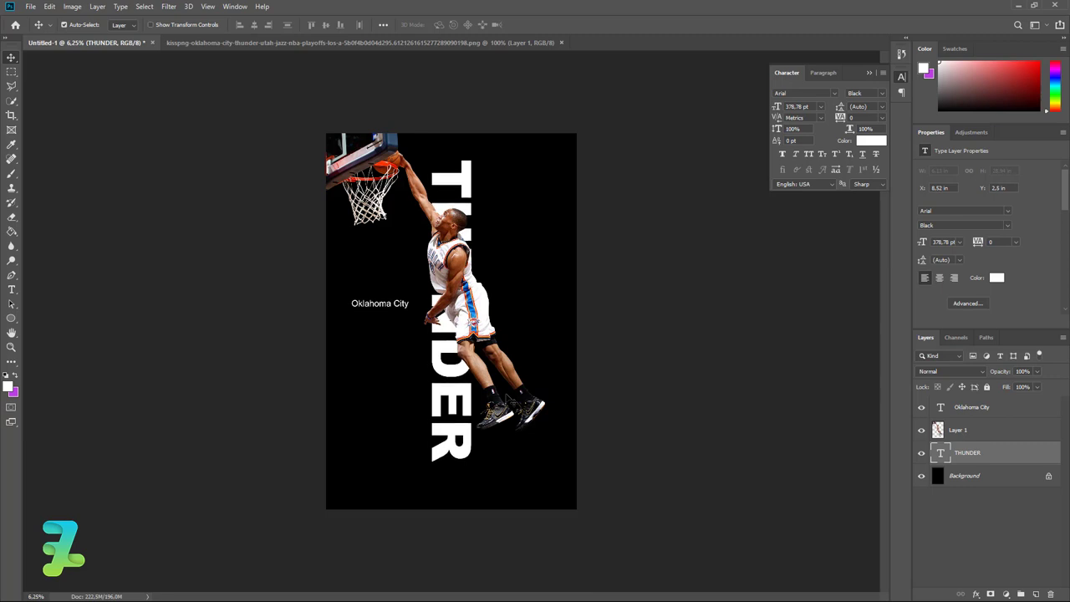
key("shift+Up")
key("shift+Up")
key("shift+Up")
key("shift+Up")
key("shift+Up")
key("shift+Up")
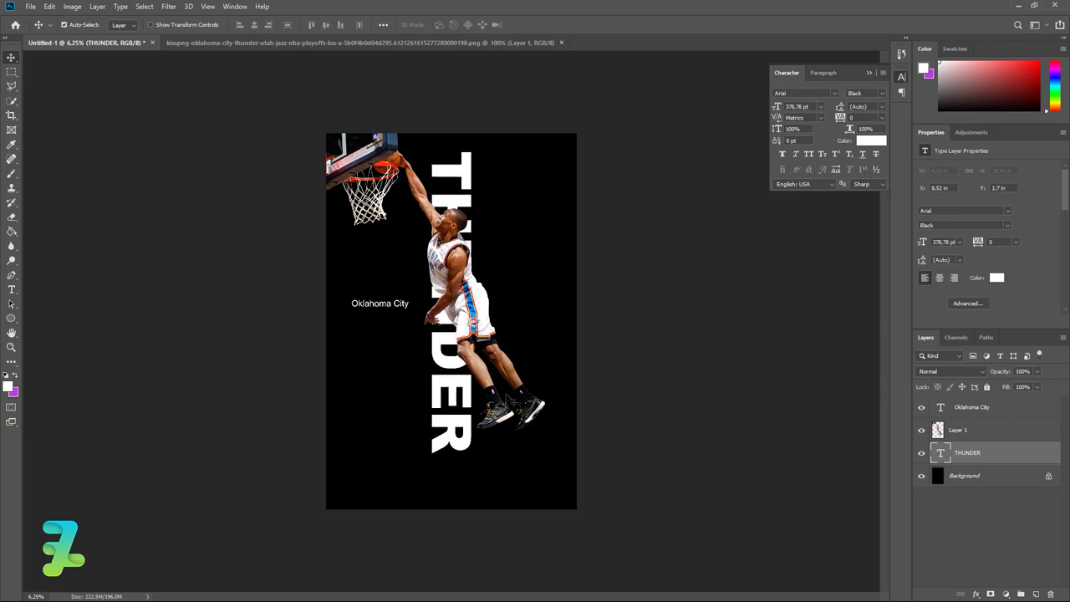
key("shift+Up")
key("shift+Up")
key("shift+Up")
key("shift+Up")
key("shift+Up")
key("shift+Up")
key("shift+Up")
key("shift+Up")
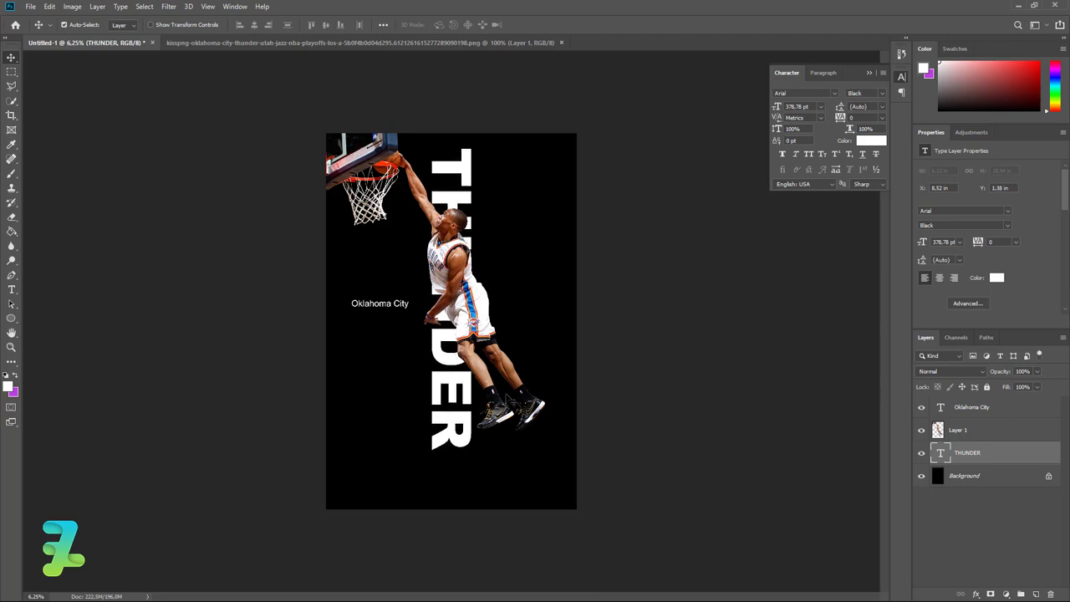
key("shift+Up")
key("shift+Up")
key("shift+Up")
key("shift+Up")
key("shift+Up")
key("shift+Up")
key("shift+Up")
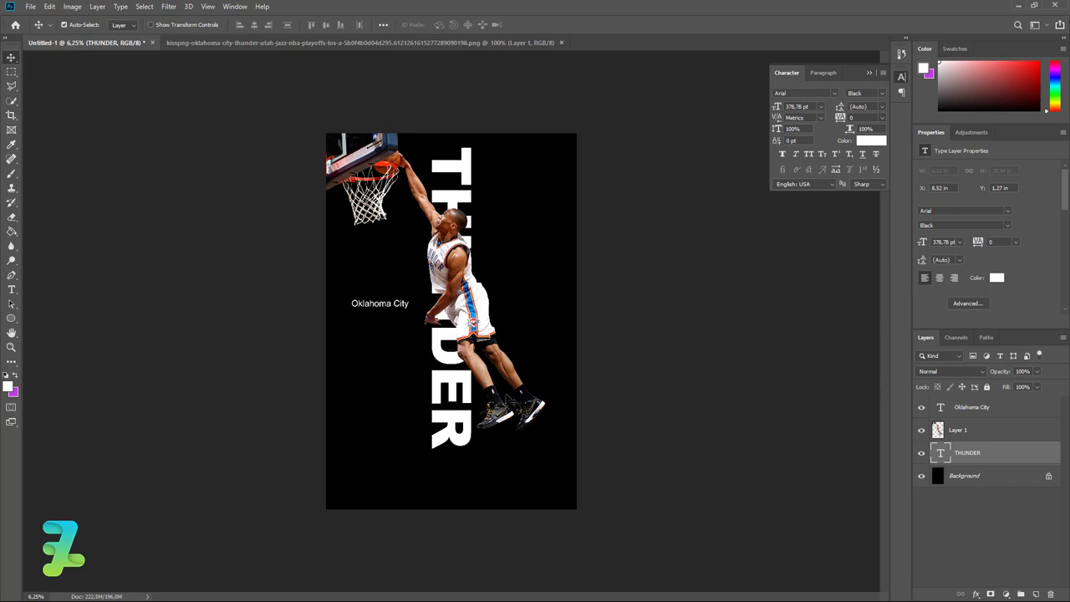
key("shift+Up")
key("shift+Up")
key("shift+Up")
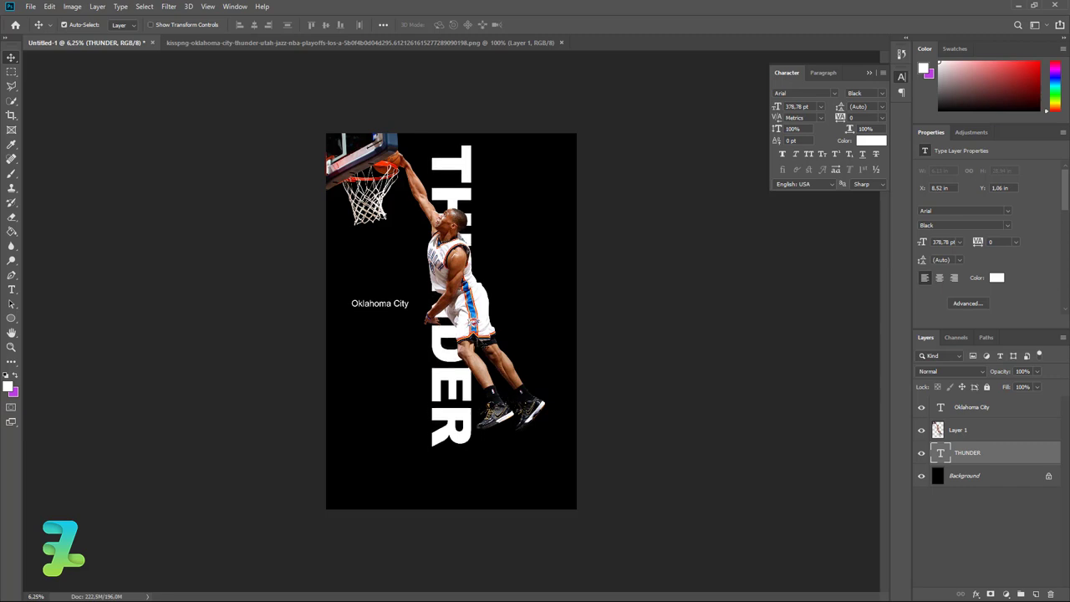
Recolour the Oklahoma City text blue #1889e6
double_click(938, 407)
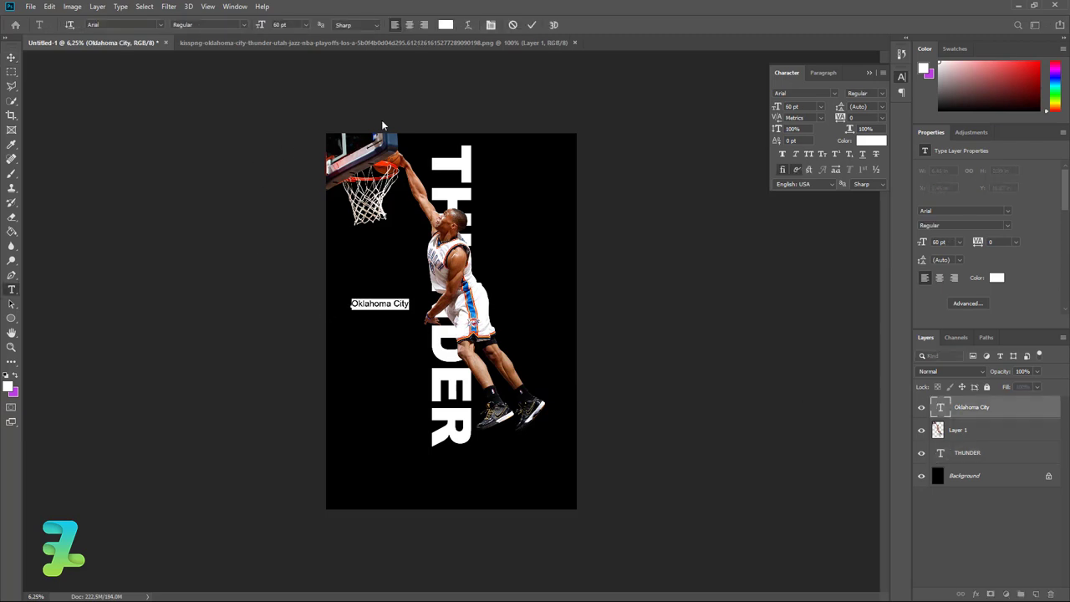
left_click(8, 384)
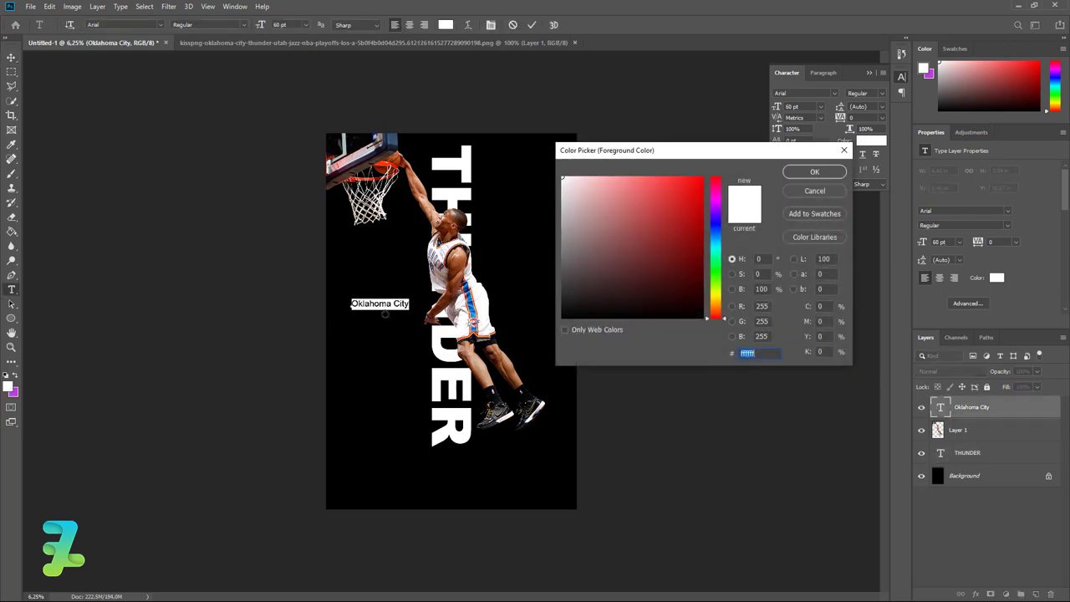
type("1889e6")
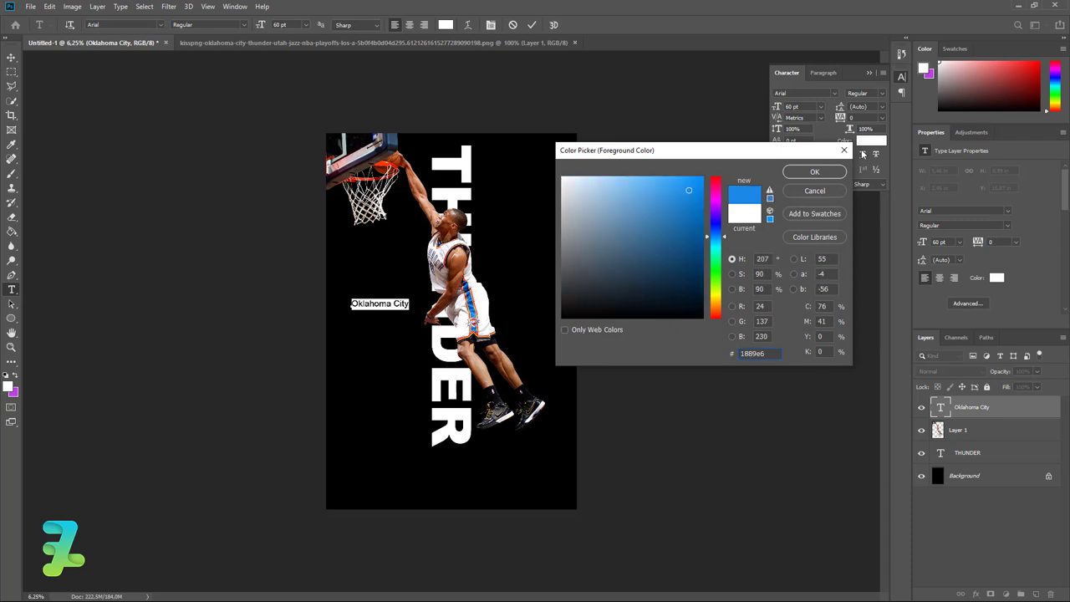
left_click(827, 172)
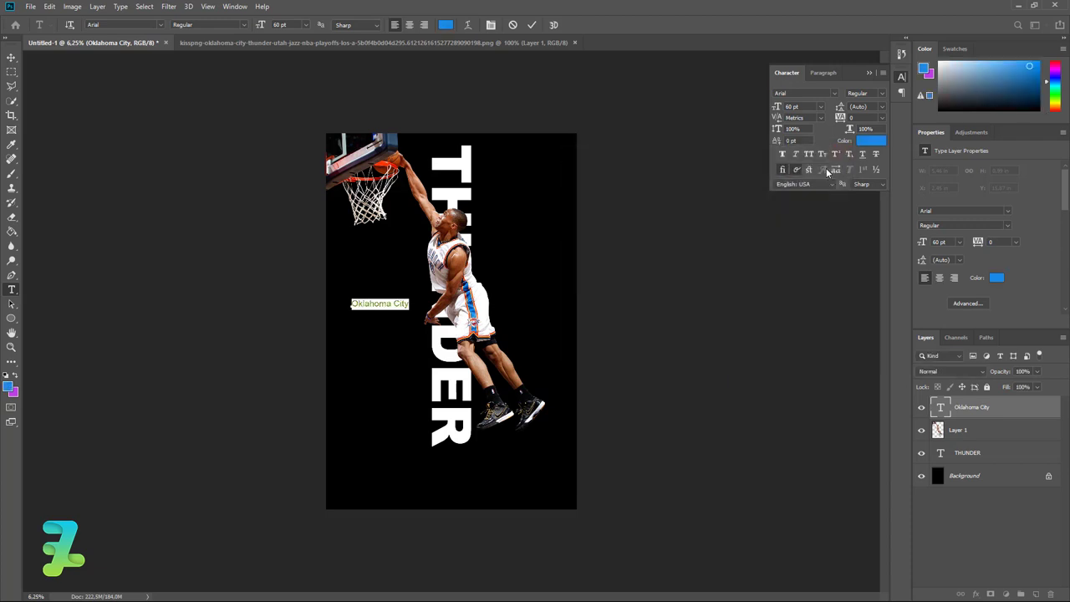
left_click(11, 57)
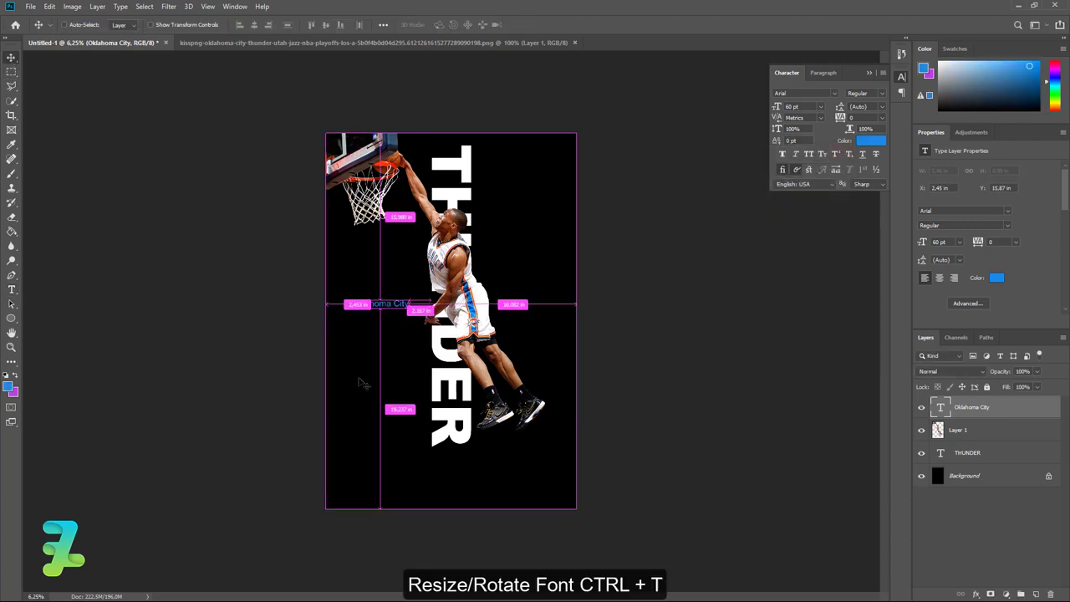
Rotate the Oklahoma City text 90° to run vertically
key("ctrl+t")
left_click_drag(415, 331, 328, 402)
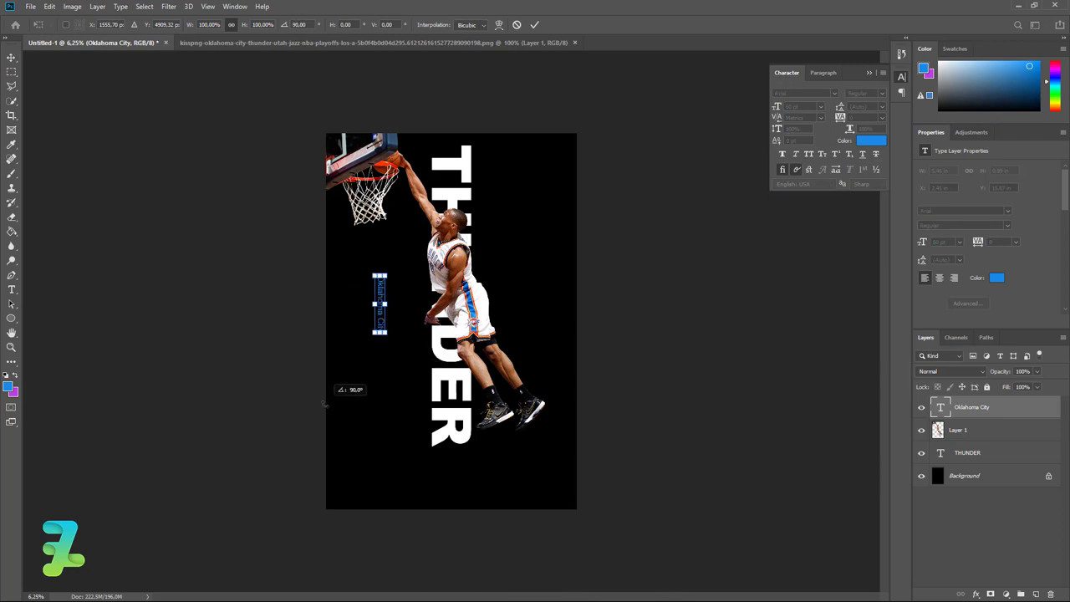
left_click_drag(327, 402, 326, 404)
key("Return")
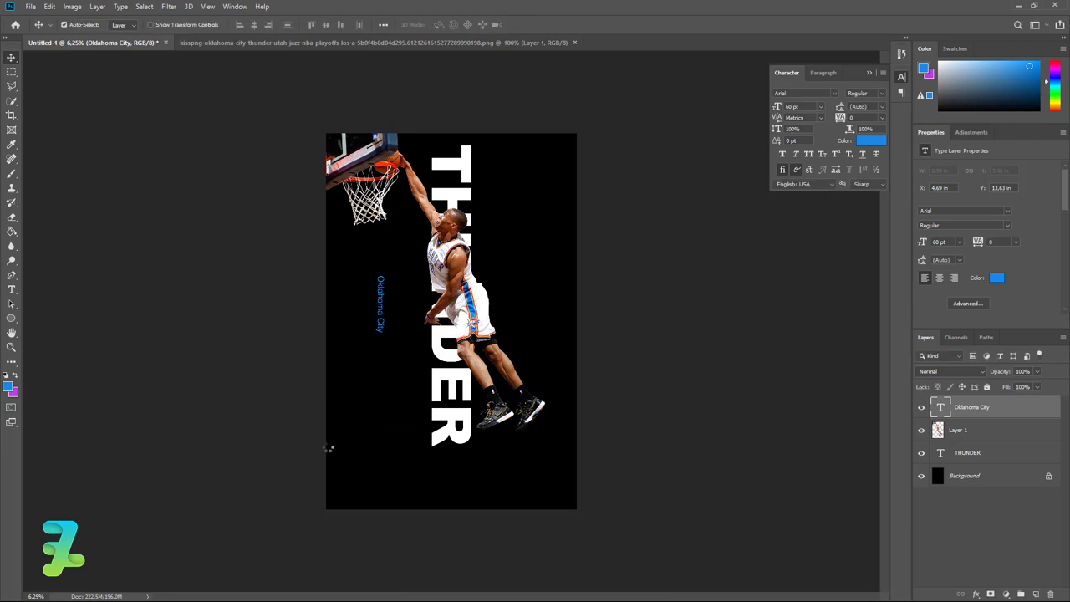
Enlarge Oklahoma City about 170% to 101.84 pt and centre it horizontally and vertically
key("ctrl+t")
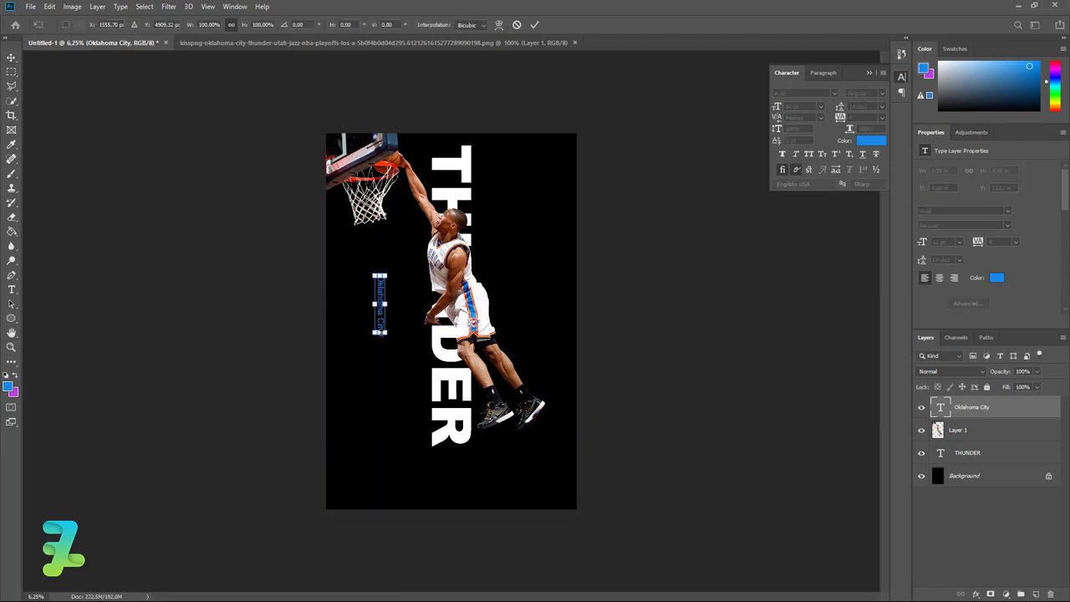
mouse_move(385, 334)
left_mouse_down()
mouse_move(398, 361)
mouse_move(393, 354)
left_mouse_up()
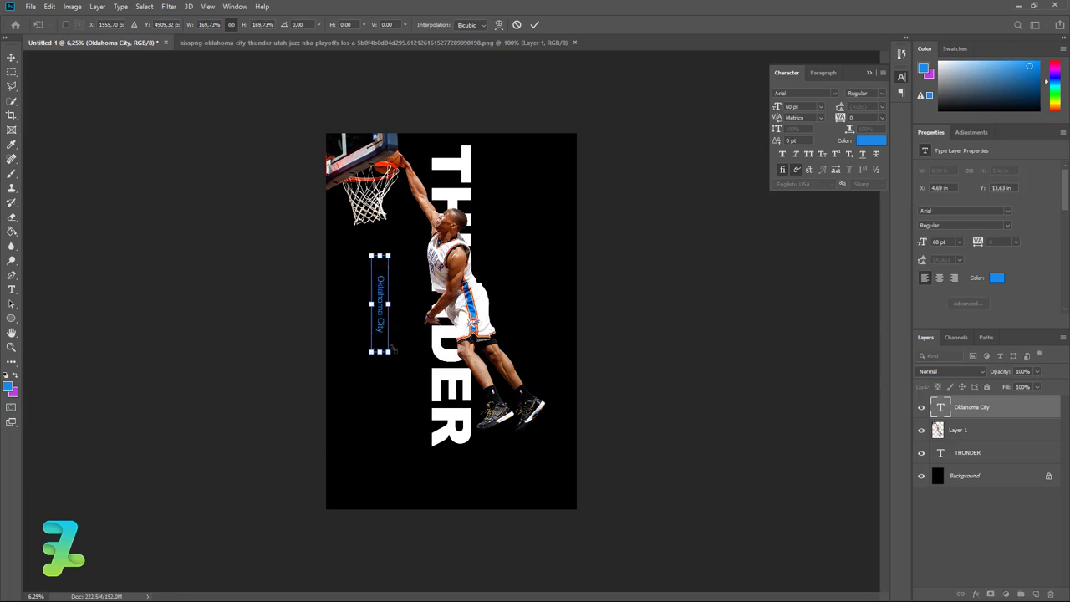
left_click(12, 55)
key("ctrl+a")
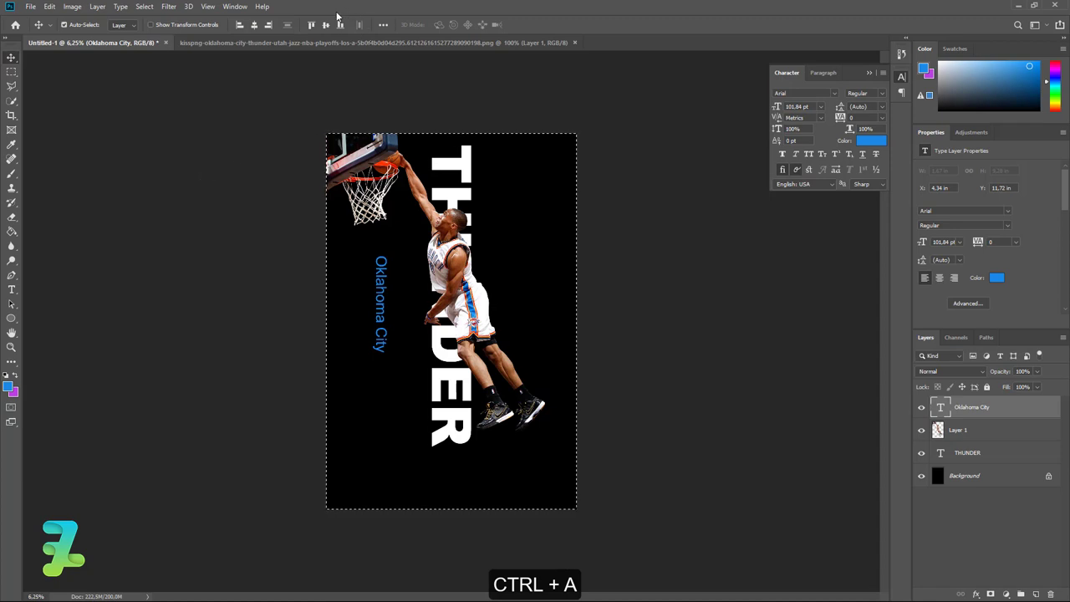
left_click(254, 24)
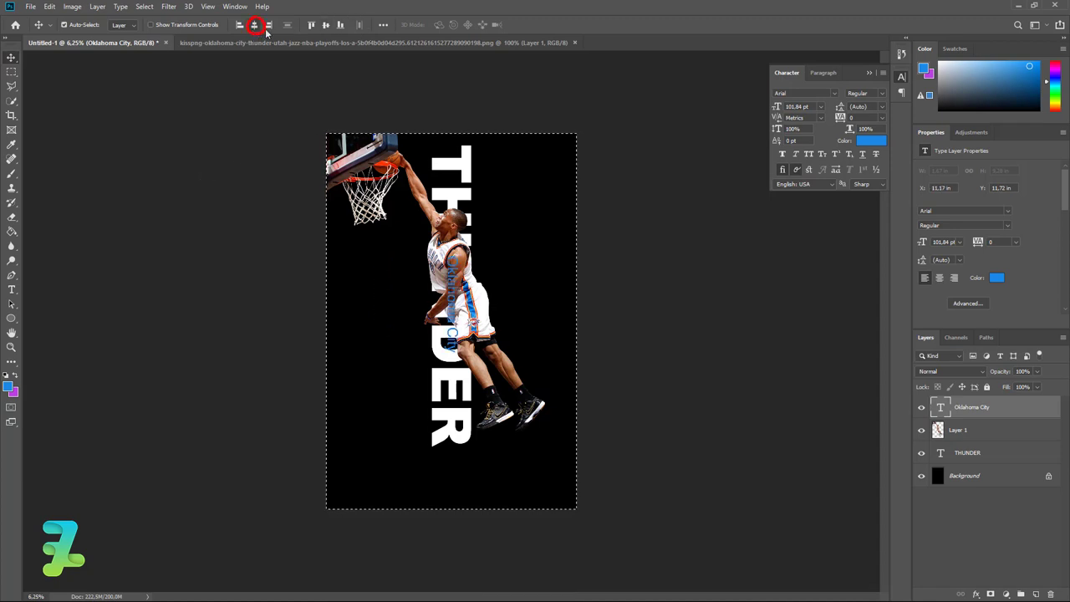
left_click(325, 24)
key("ctrl+d")
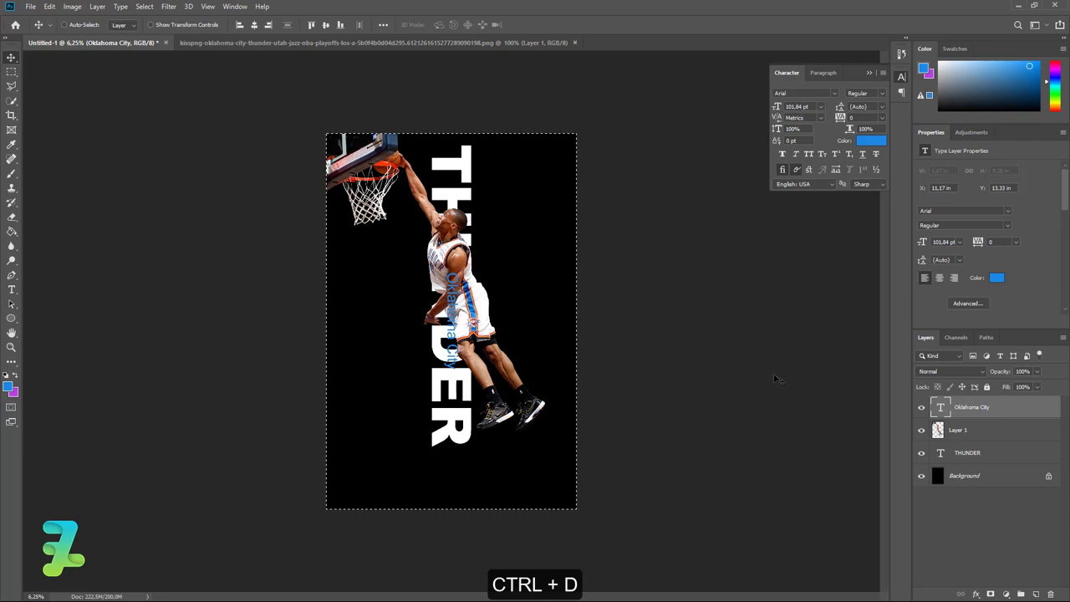
Change the city text to all-caps 'OKLAHOMA CITY'
double_click(940, 408)
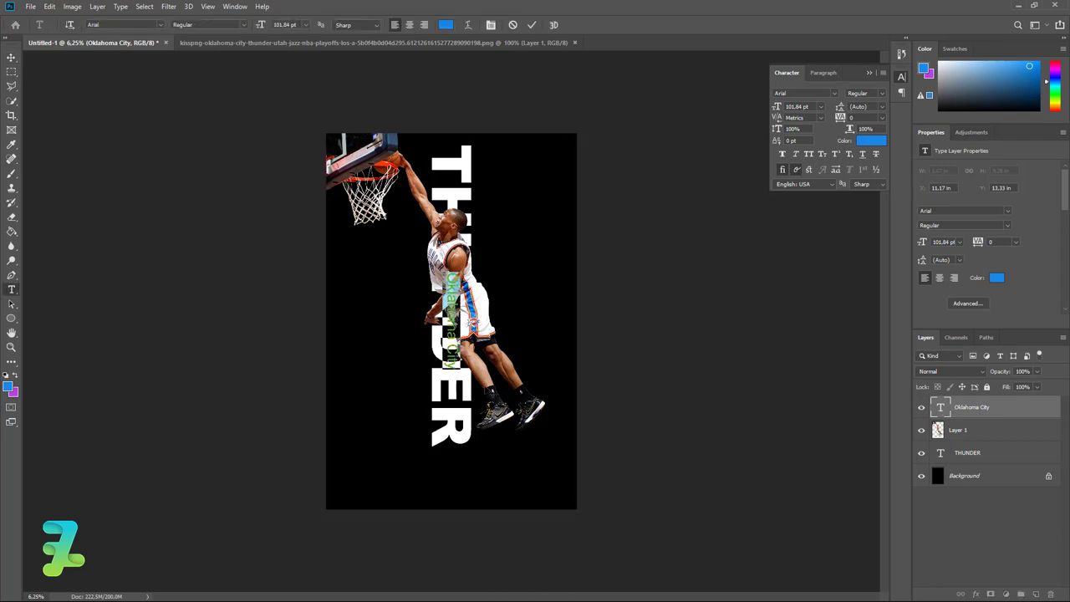
key("ctrl+plus")
key("ctrl+plus")
key("ctrl+plus")
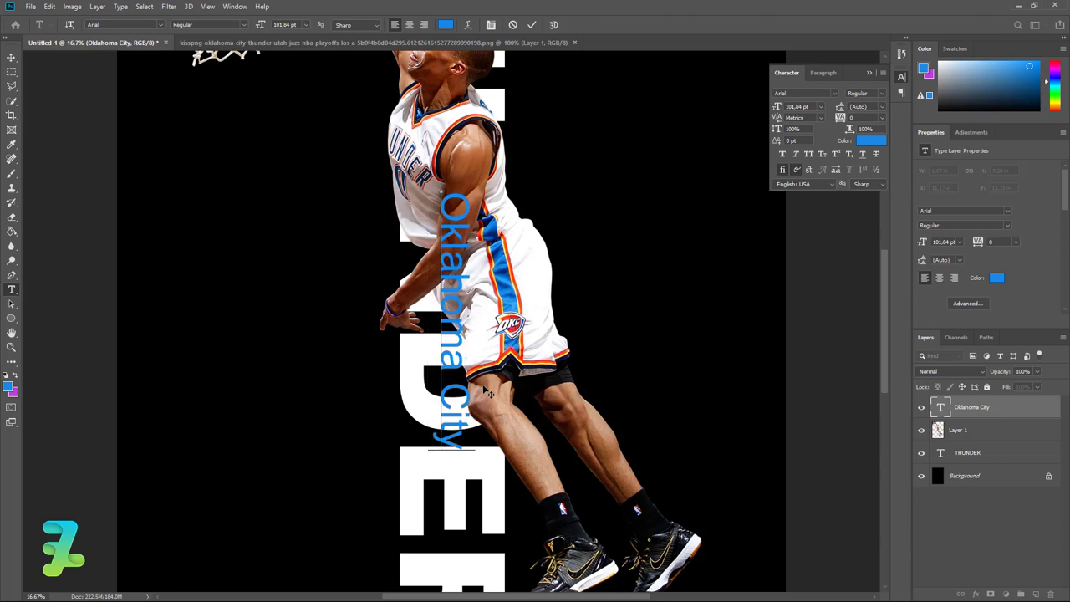
key("BackSpace")
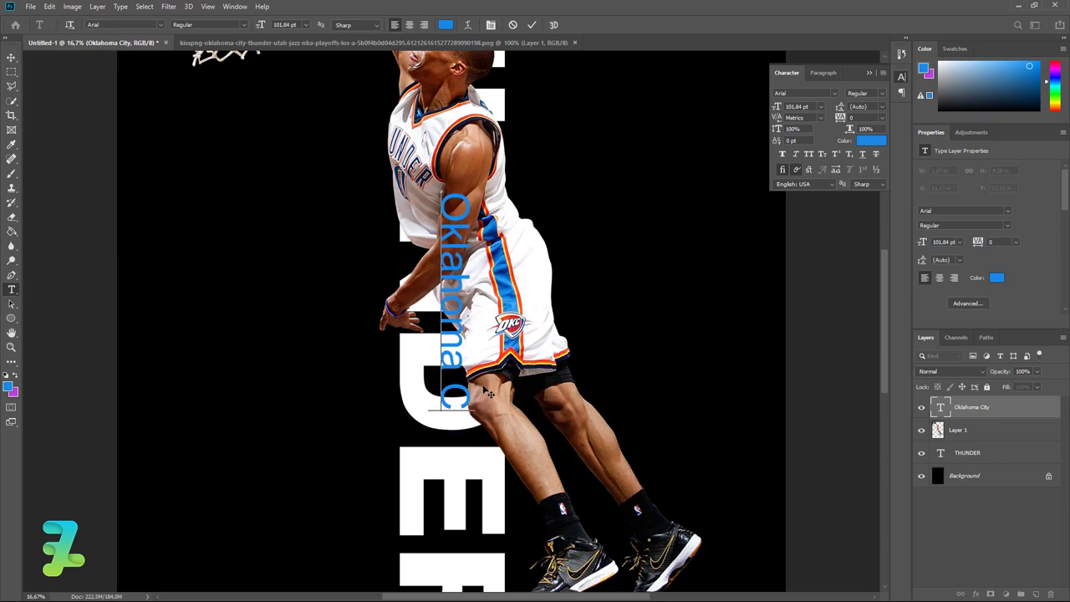
type("ITY")
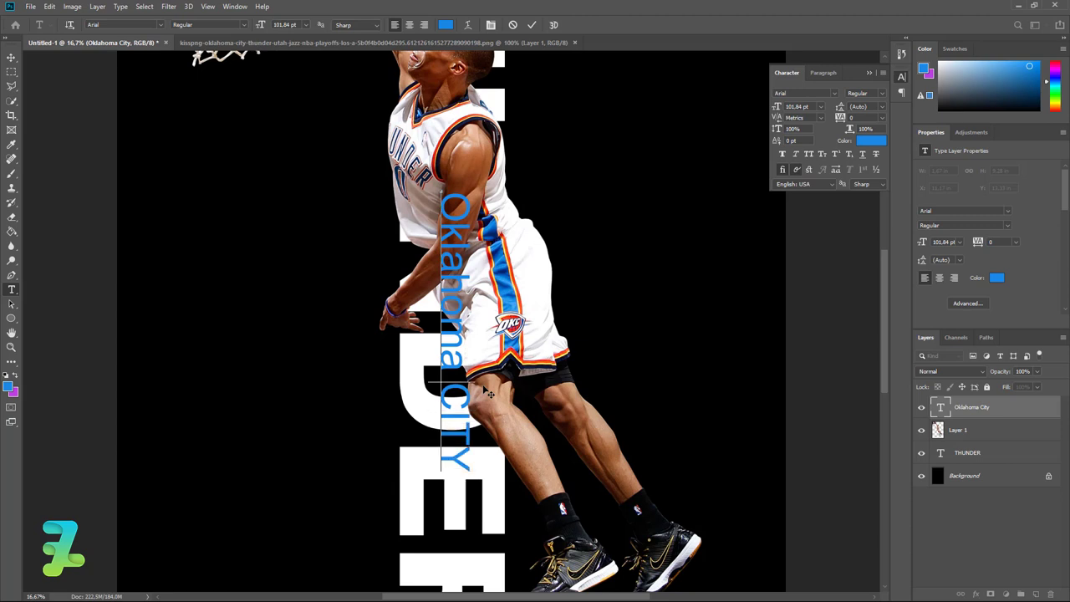
key("Up")
key("Up")
key("Up")
key("BackSpace")
key("BackSpace")
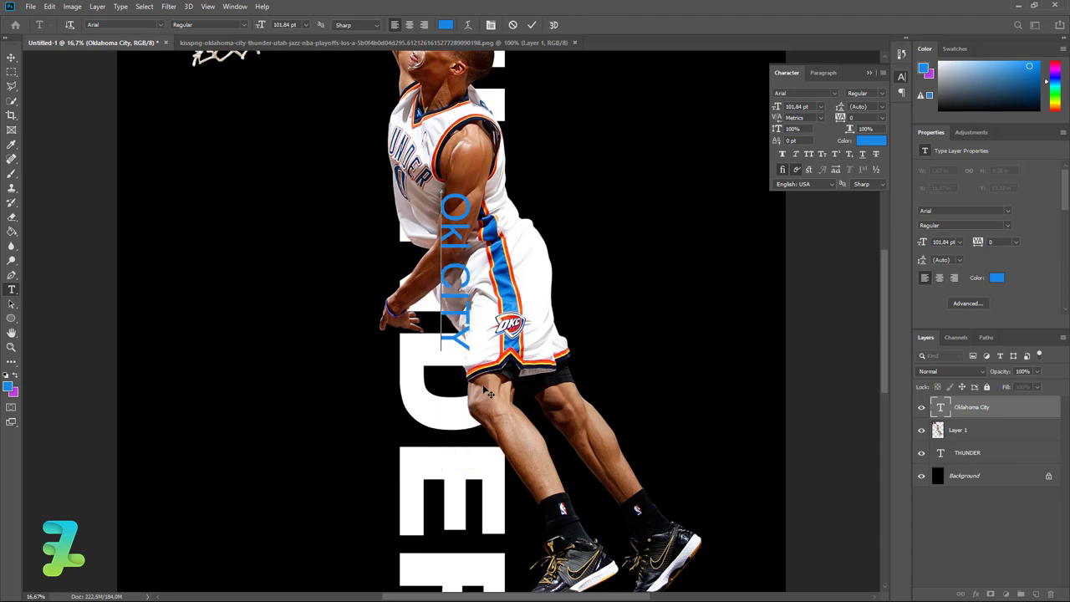
key("BackSpace")
key("BackSpace")
key("BackSpace")
key("BackSpace")
key("BackSpace")
type("KLA")
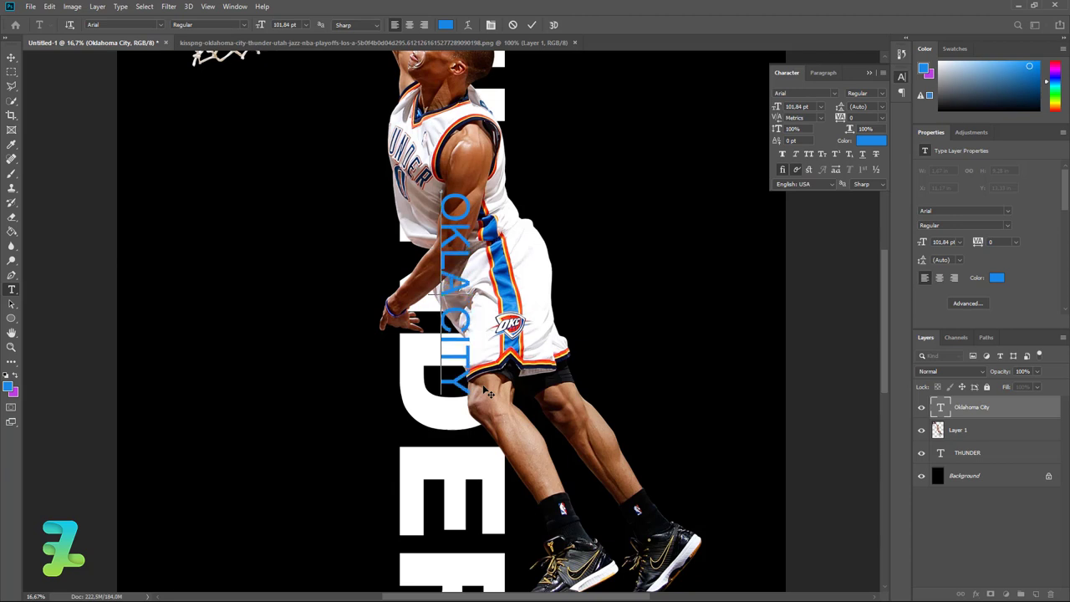
type("HOMA")
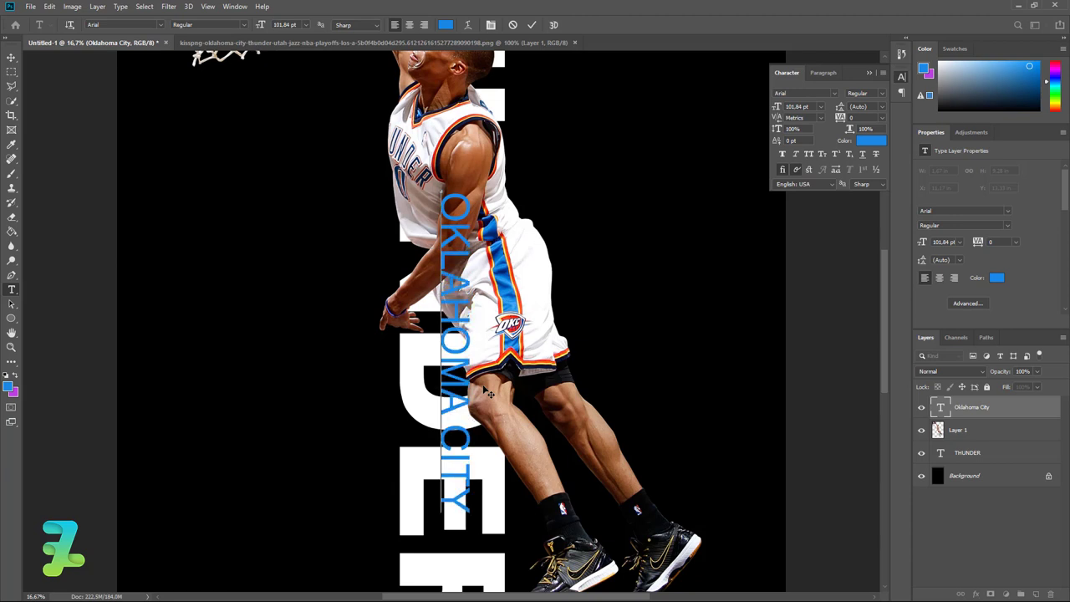
Widen the OKLAHOMA CITY letter spacing to 800
key("ctrl+a")
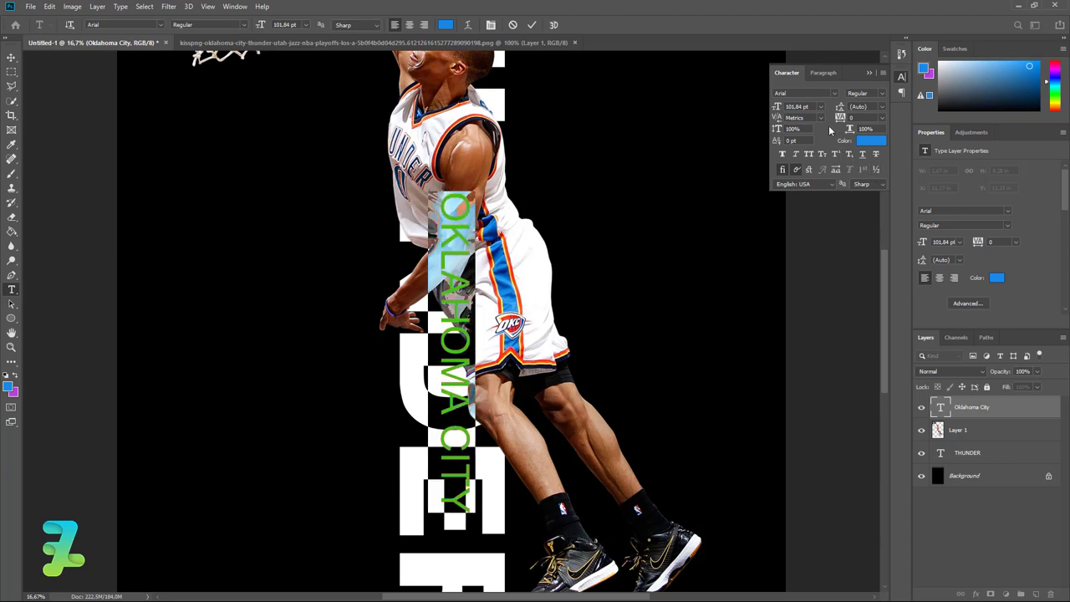
left_click_drag(839, 117, 854, 122)
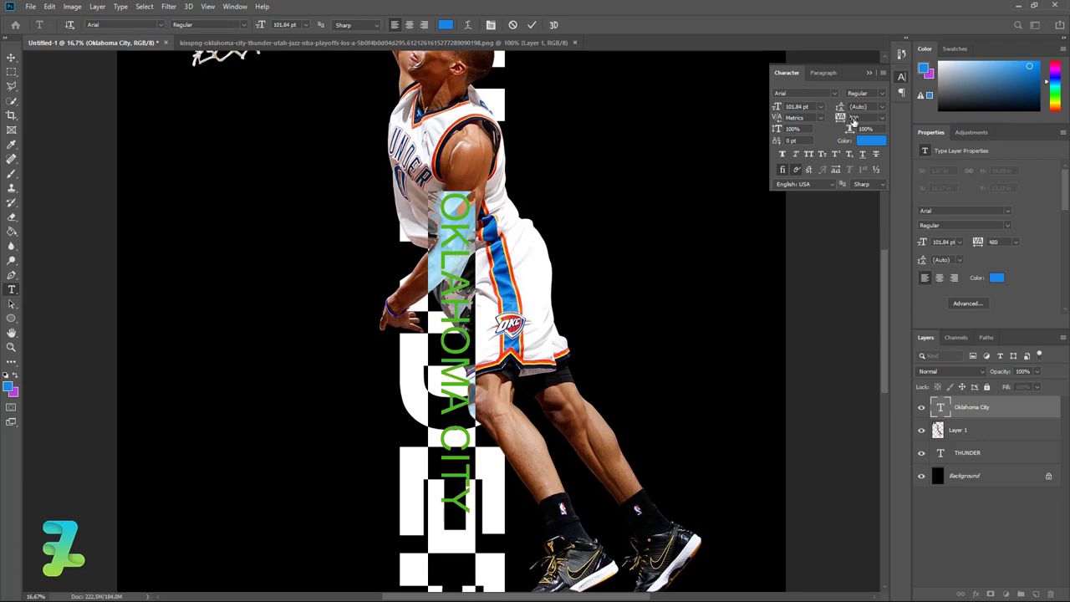
key("ctrl+minus")
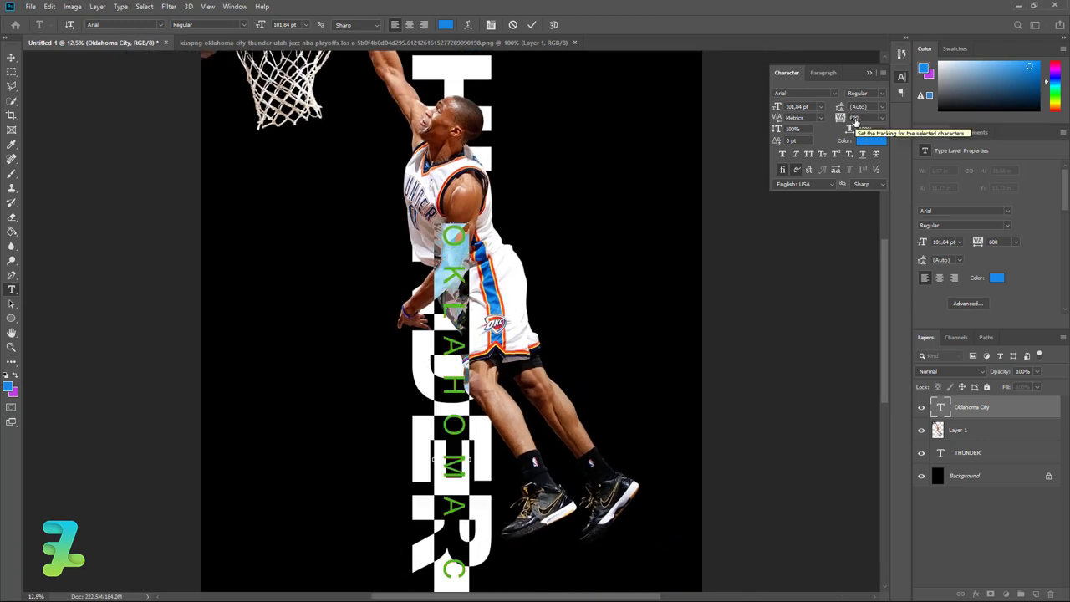
key("ctrl+minus")
key("ctrl+minus")
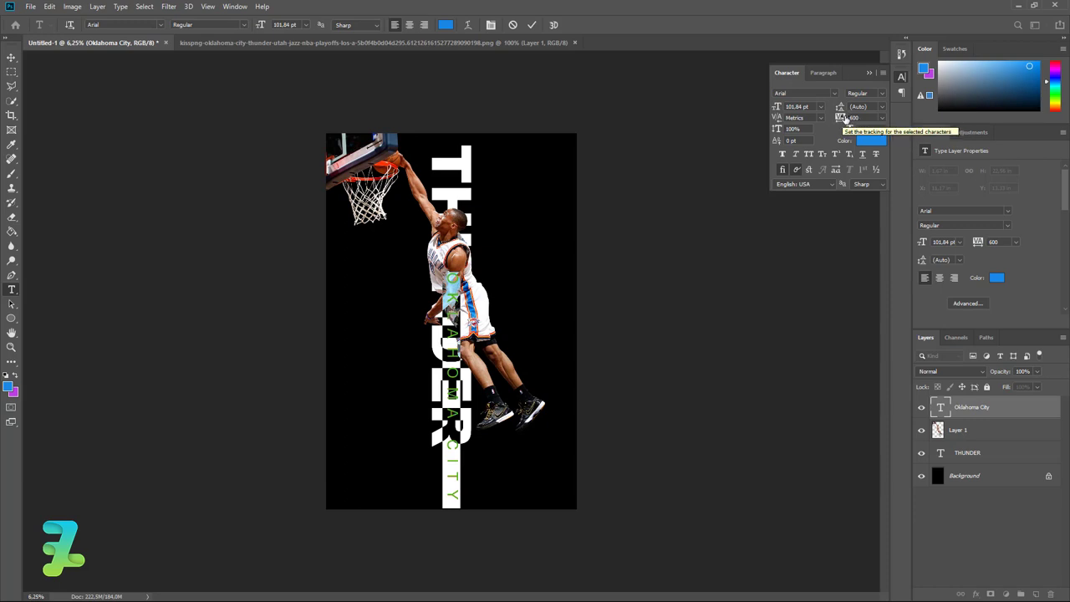
left_click(845, 122)
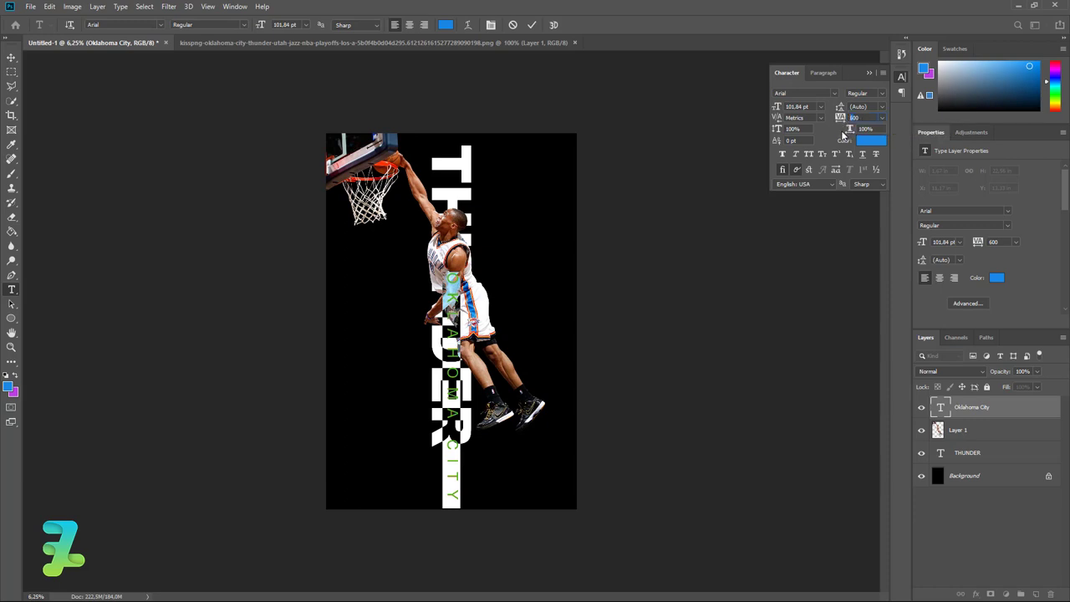
type("800")
key("Return")
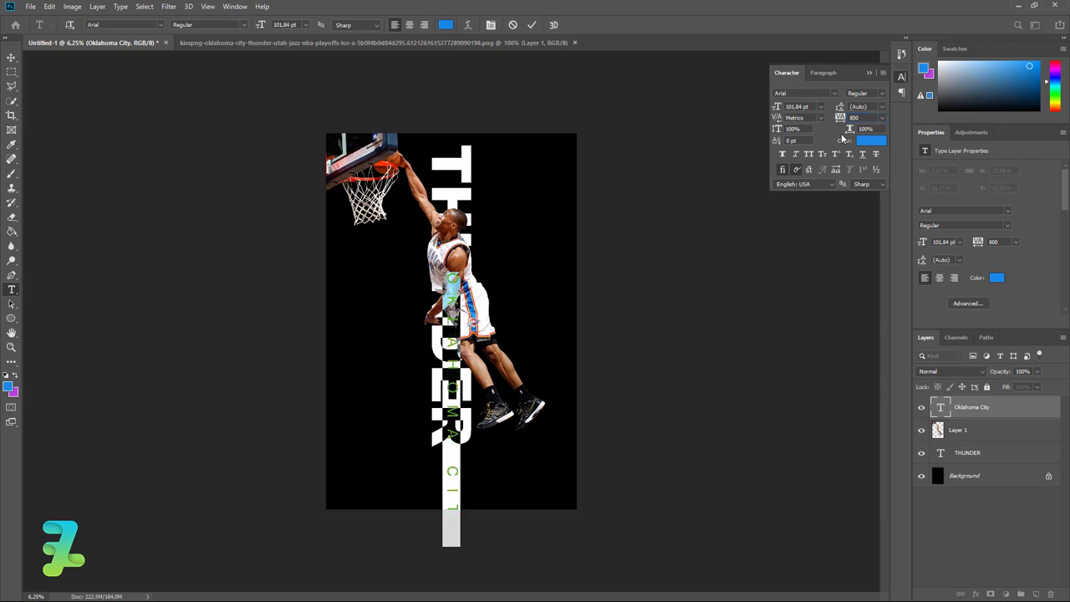
Centre the OKLAHOMA CITY text horizontally and vertically on the poster
key("ctrl+a")
left_click(12, 57)
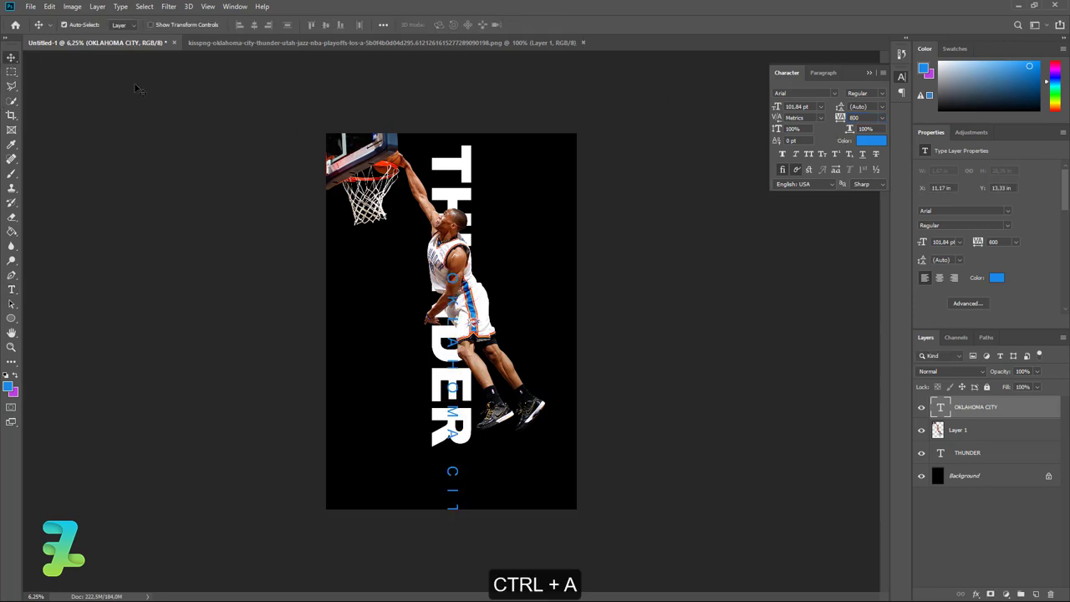
left_click(325, 25)
left_click(254, 25)
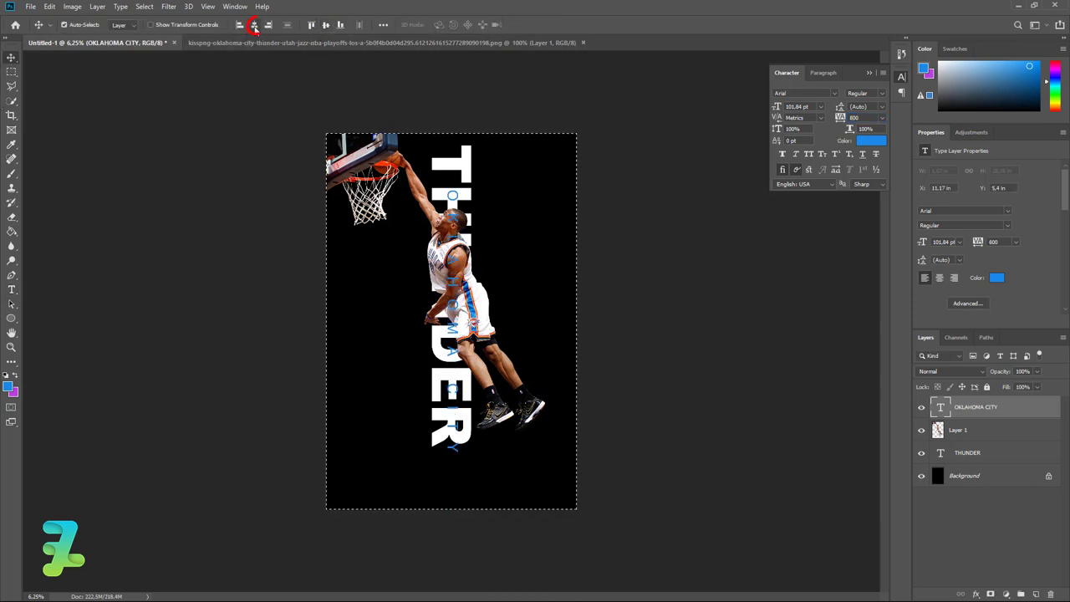
key("ctrl+d")
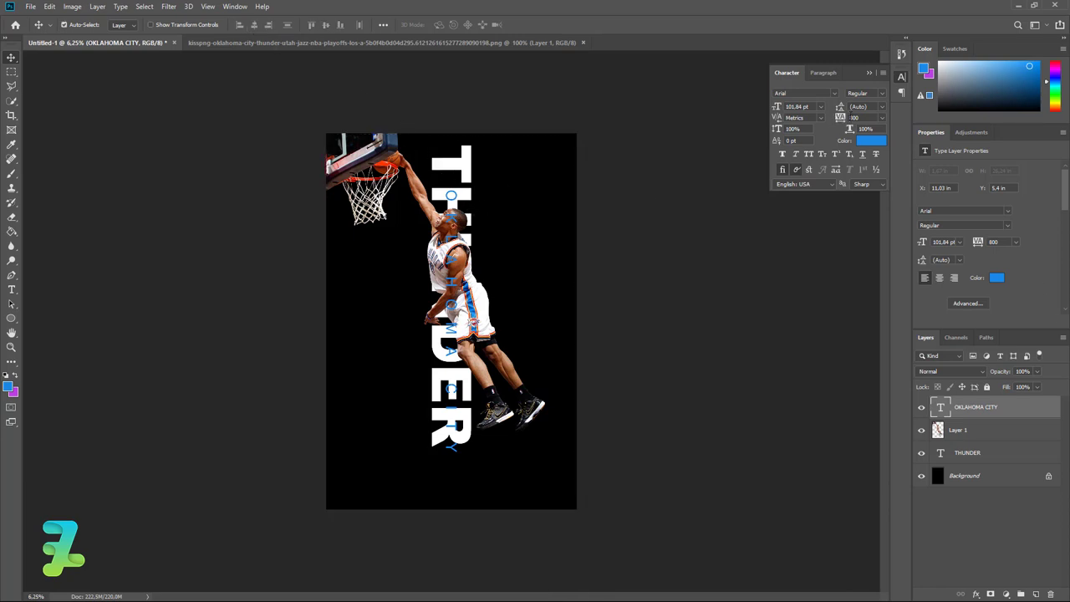
Increase the OKLAHOMA CITY letter spacing, first to 900 and then to 1200
double_click(941, 409)
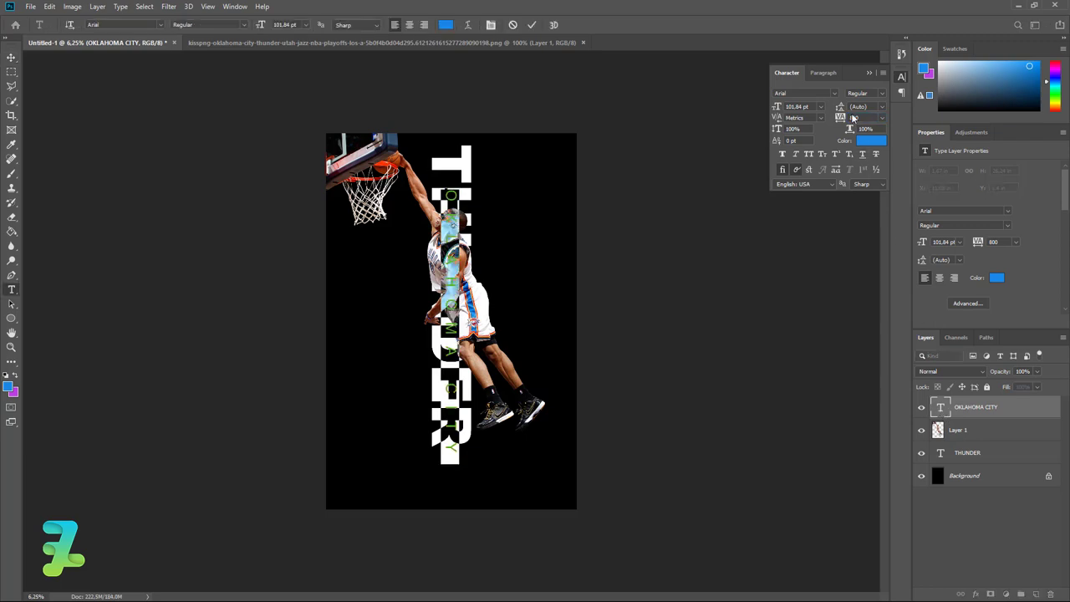
type("800")
type("30")
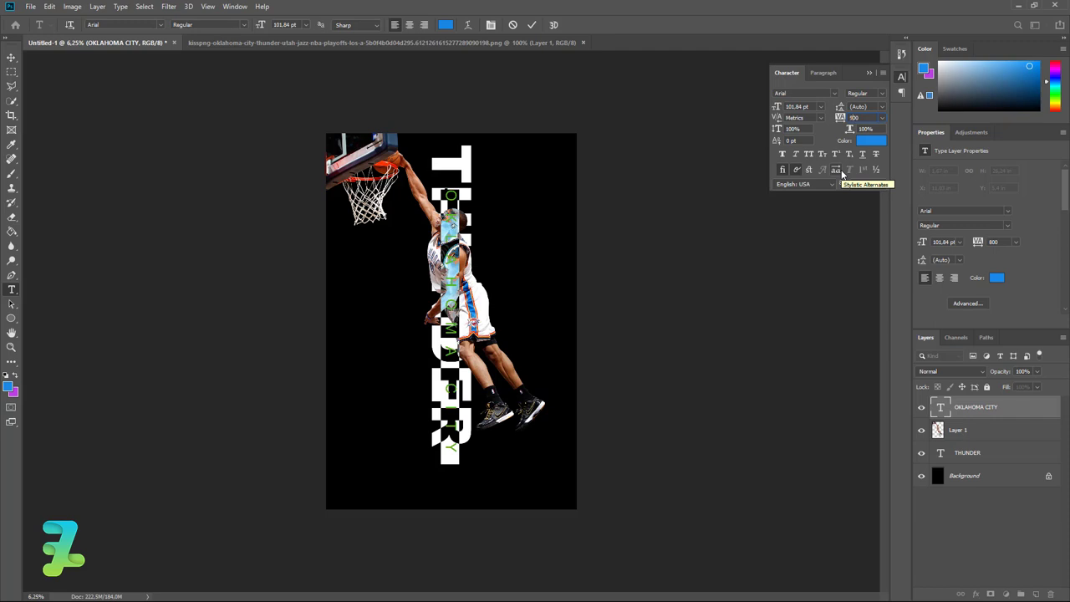
type("900")
key("Return")
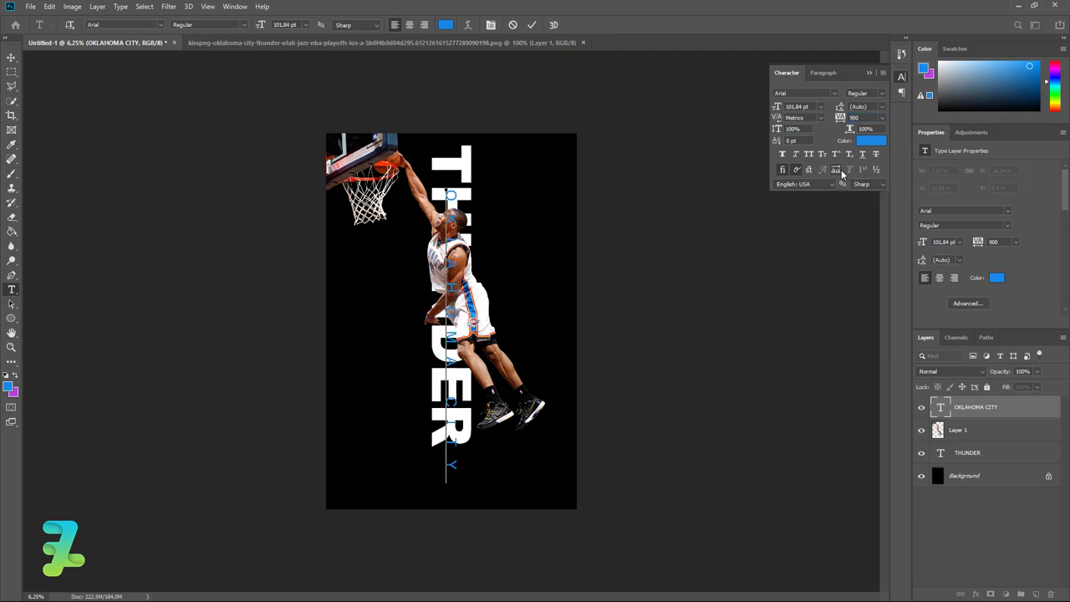
key("ctrl+a")
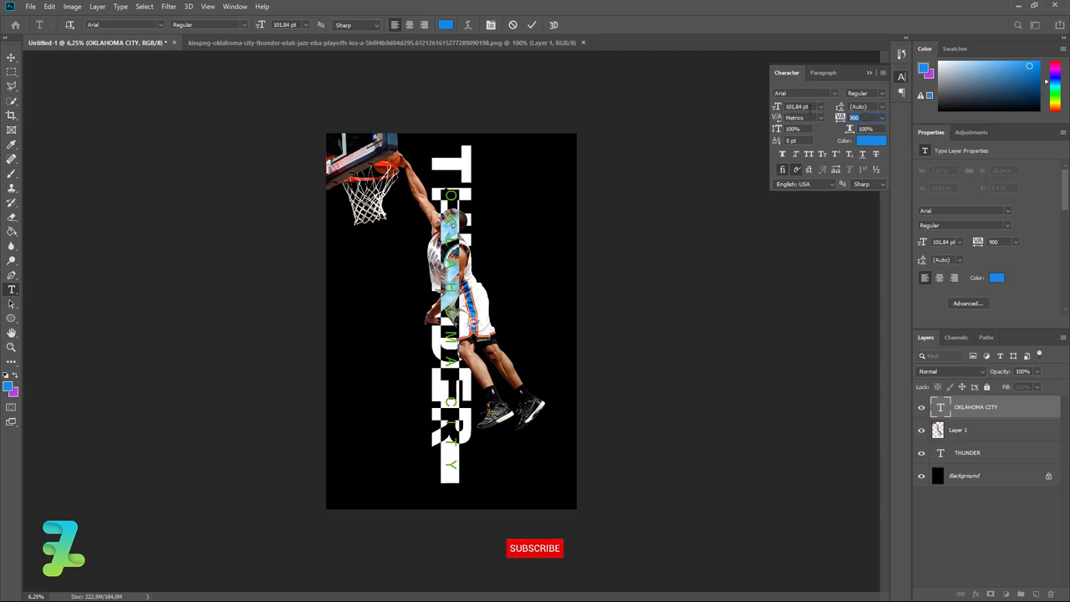
type("1200")
key("Return")
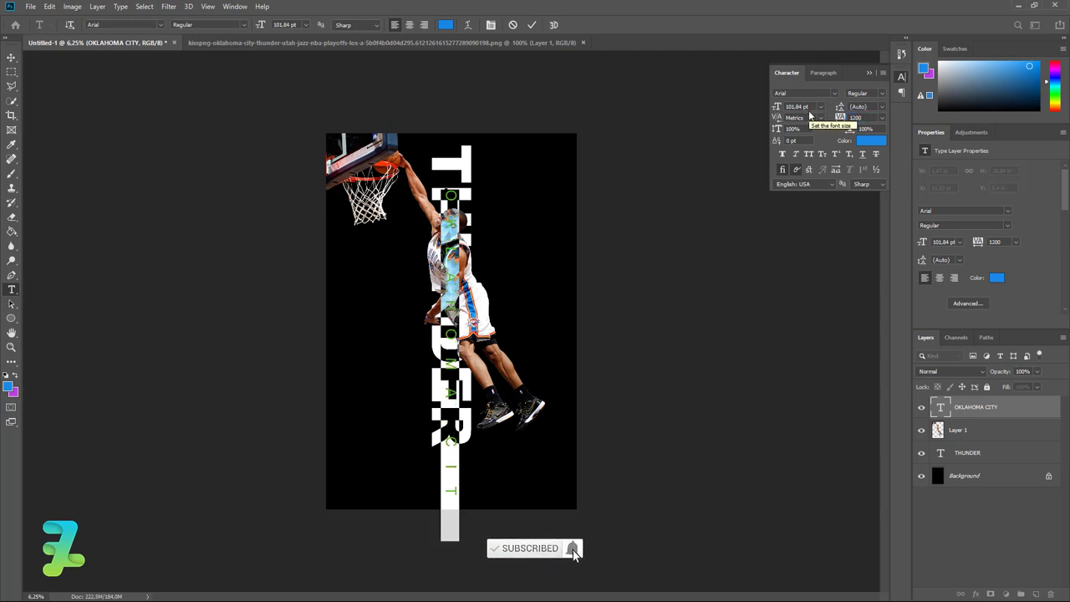
left_click(12, 57)
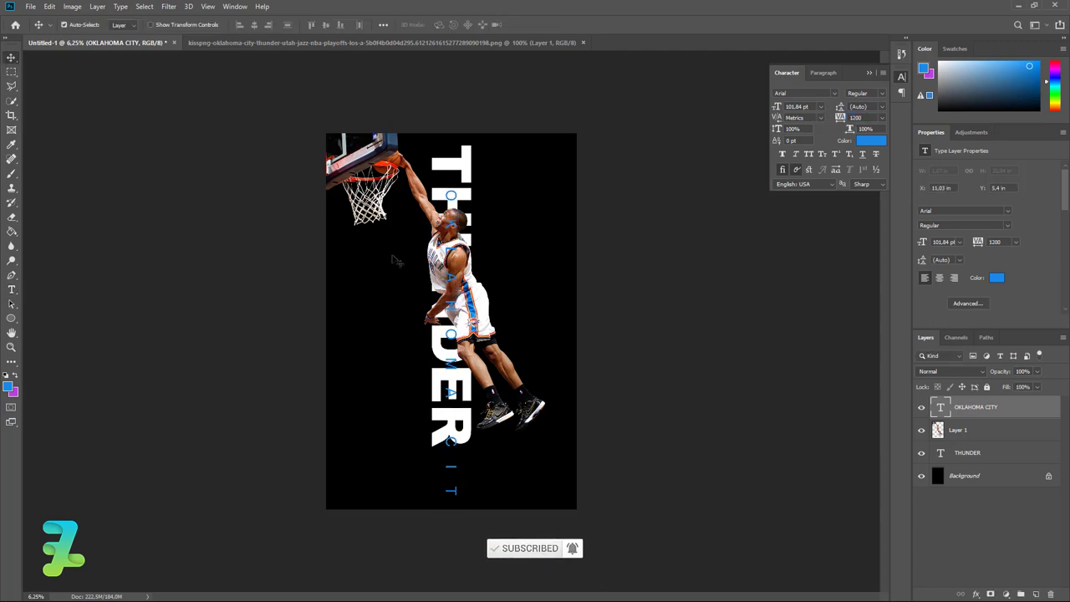
Move the OKLAHOMA CITY column up near the top and adjust its letter spacing to 1000
left_click_drag(451, 302, 448, 251)
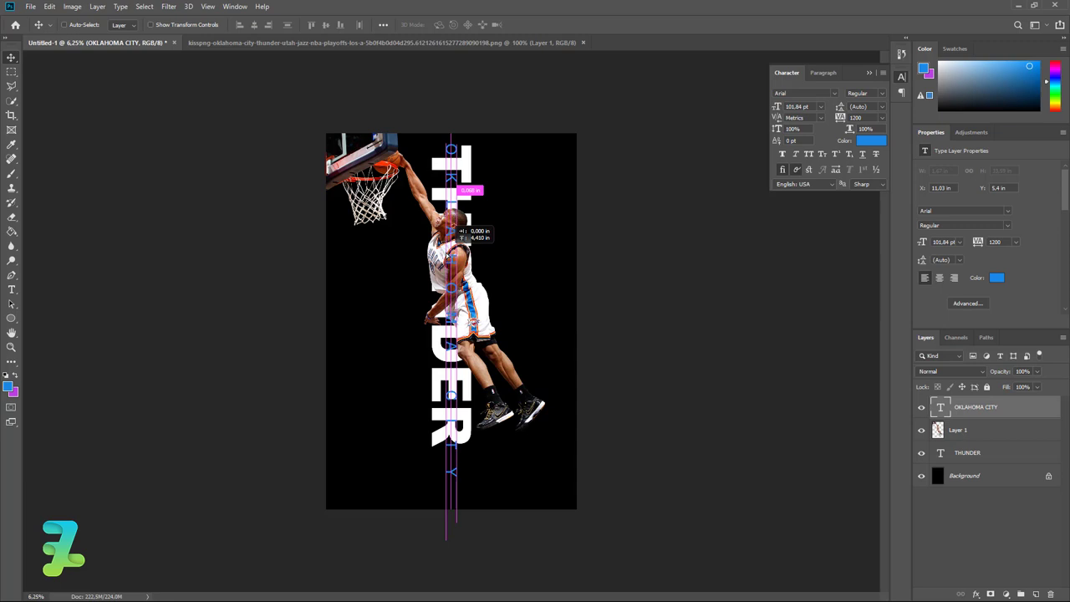
left_click_drag(455, 226, 455, 226)
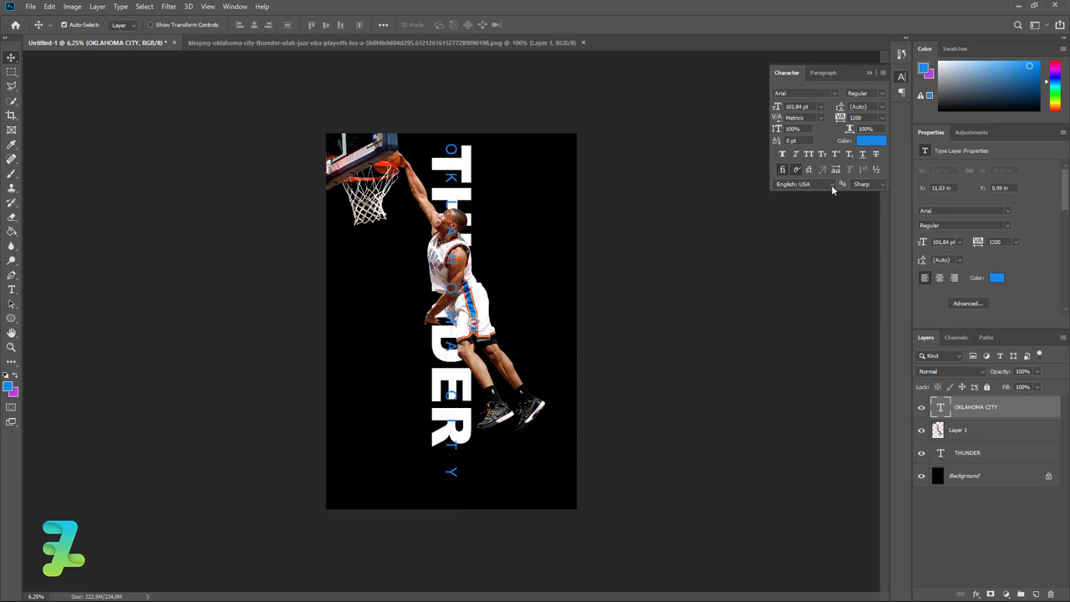
double_click(940, 407)
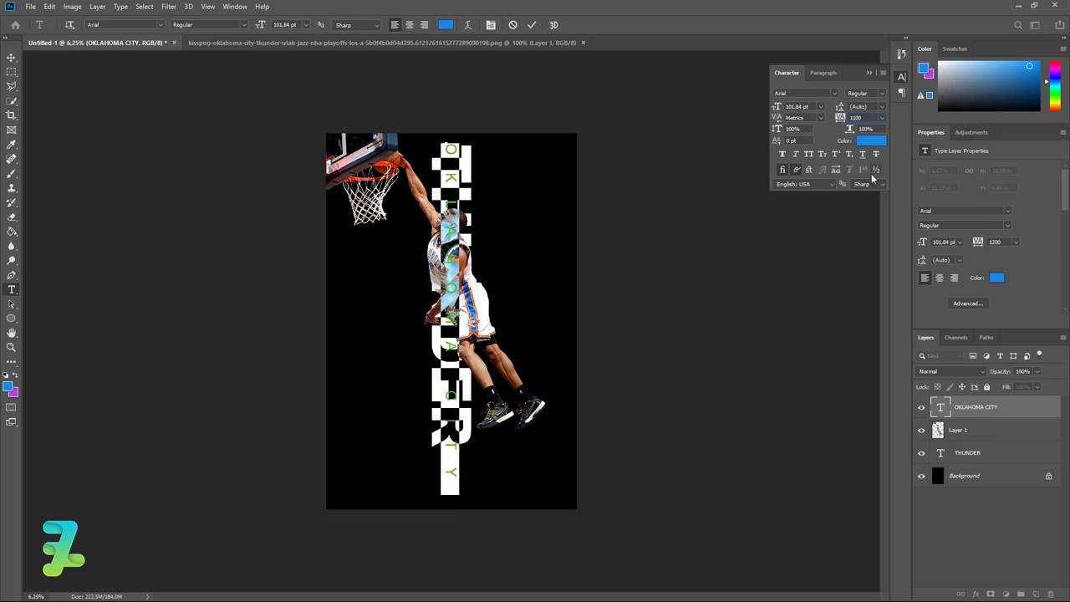
left_click(11, 58)
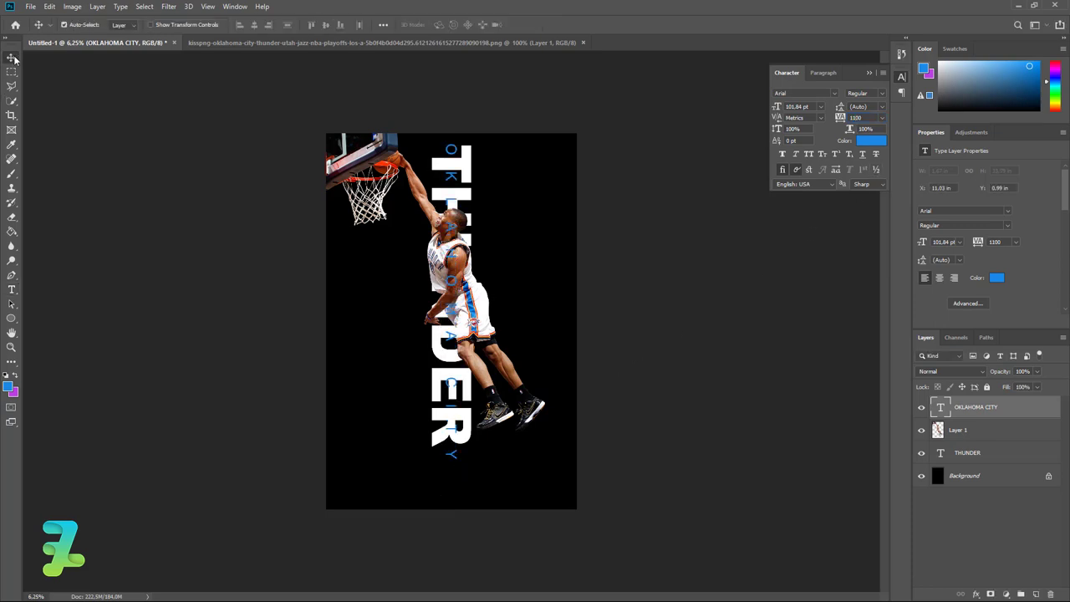
double_click(940, 408)
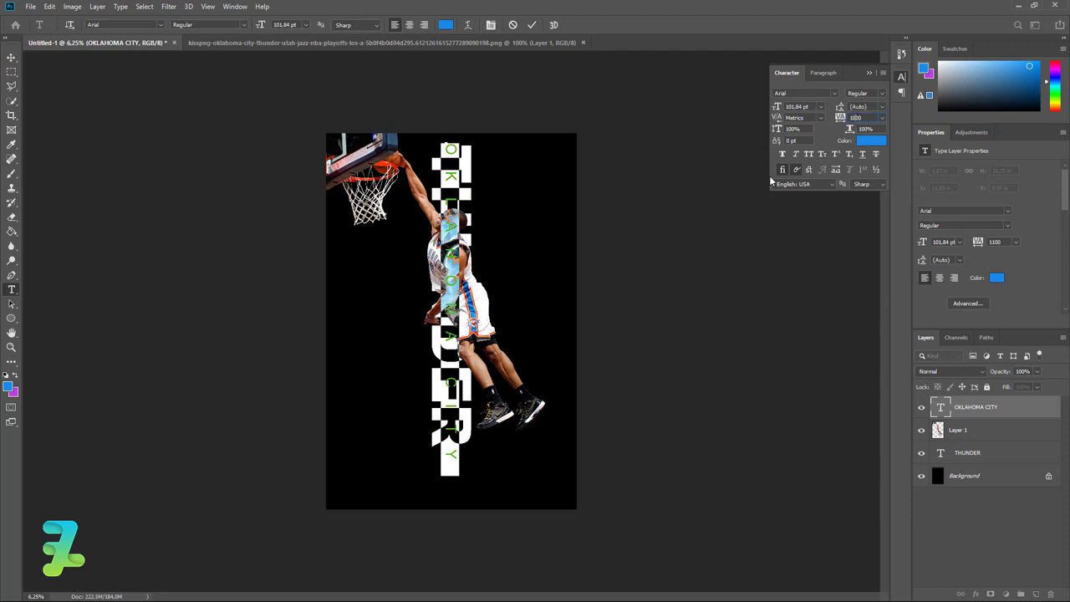
left_click(12, 58)
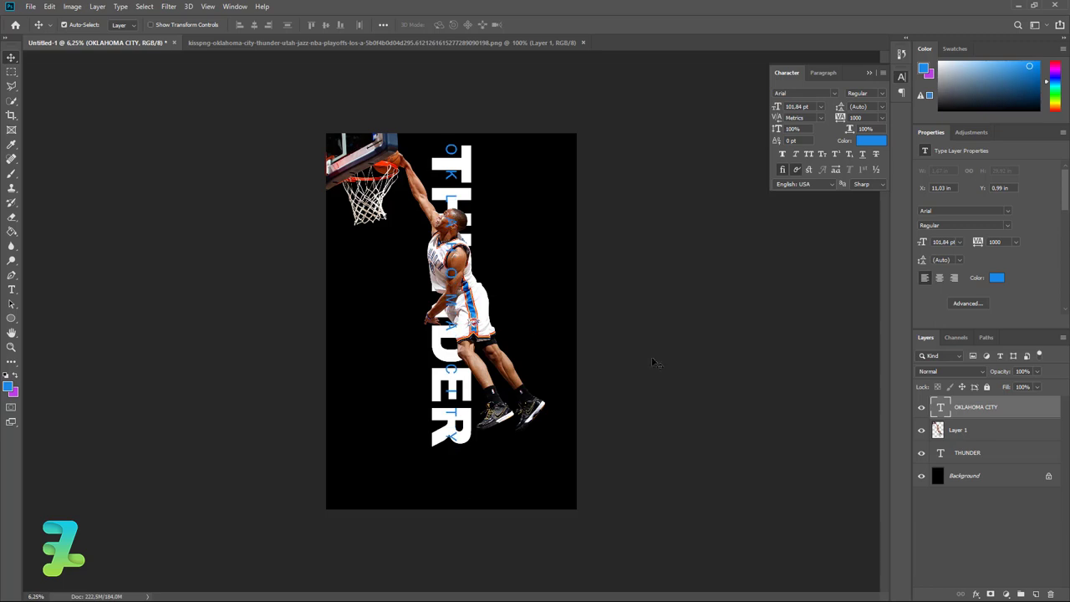
Recentre OKLAHOMA CITY horizontally and nudge it slightly down
key("ctrl+a")
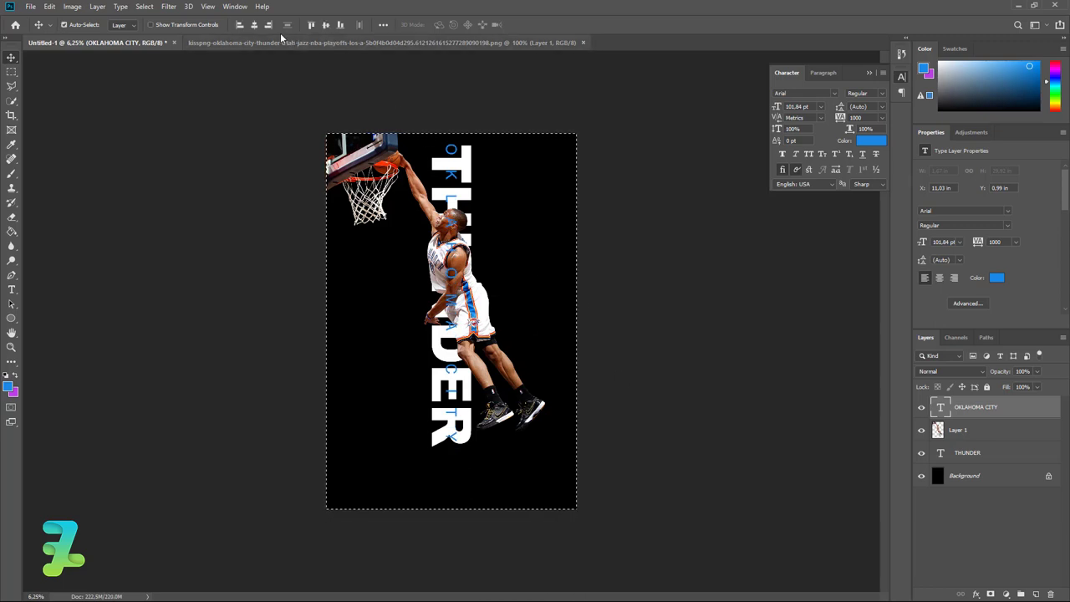
left_click(254, 24)
key("ctrl+d")
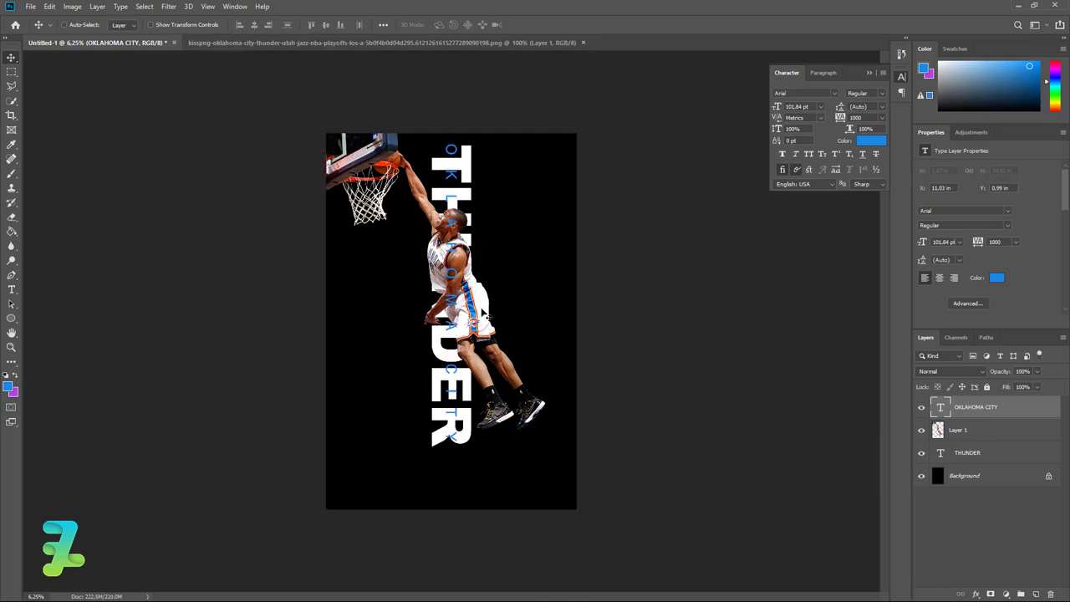
key("shift+Down")
key("shift+Down")
key("shift+Down")
key("shift+Down")
key("shift+Down")
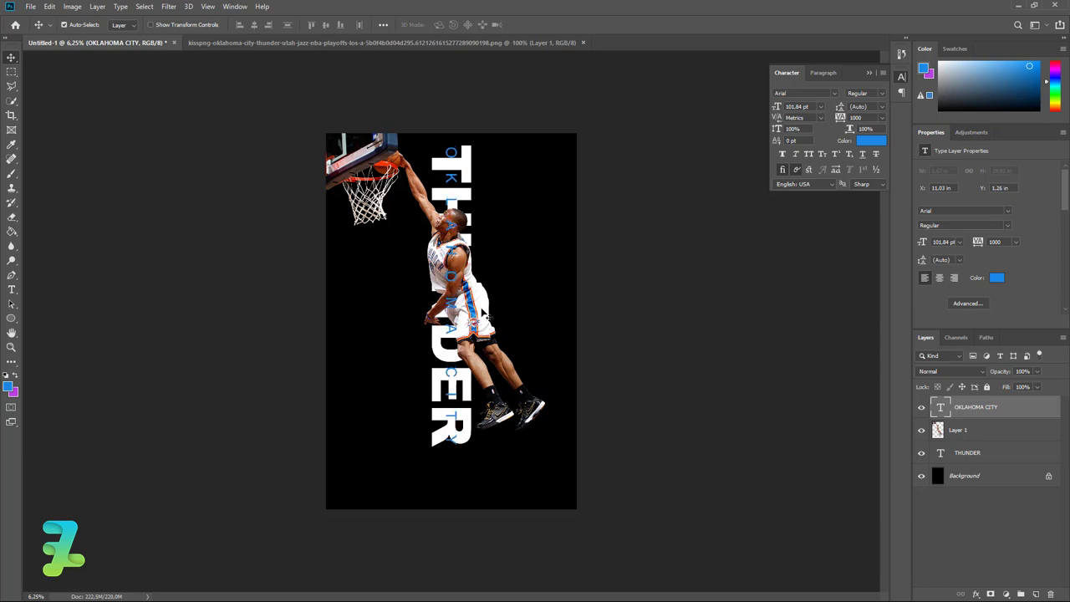
key("shift+Down")
key("shift+Down")
key("shift+Down")
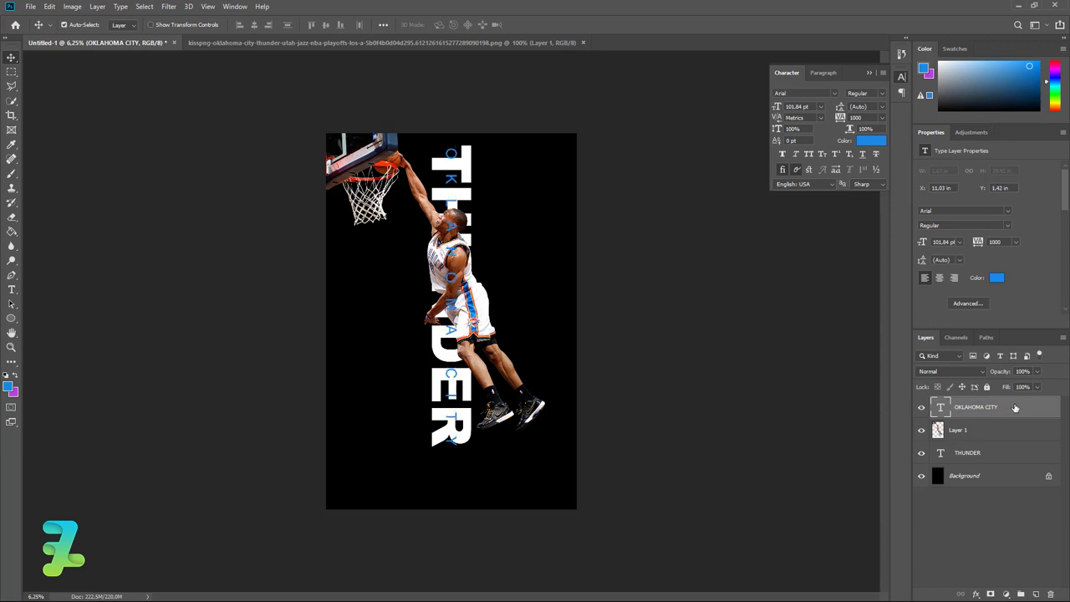
Move OKLAHOMA CITY behind the player layer and add a Stroke layer style
left_click_drag(940, 411, 948, 443)
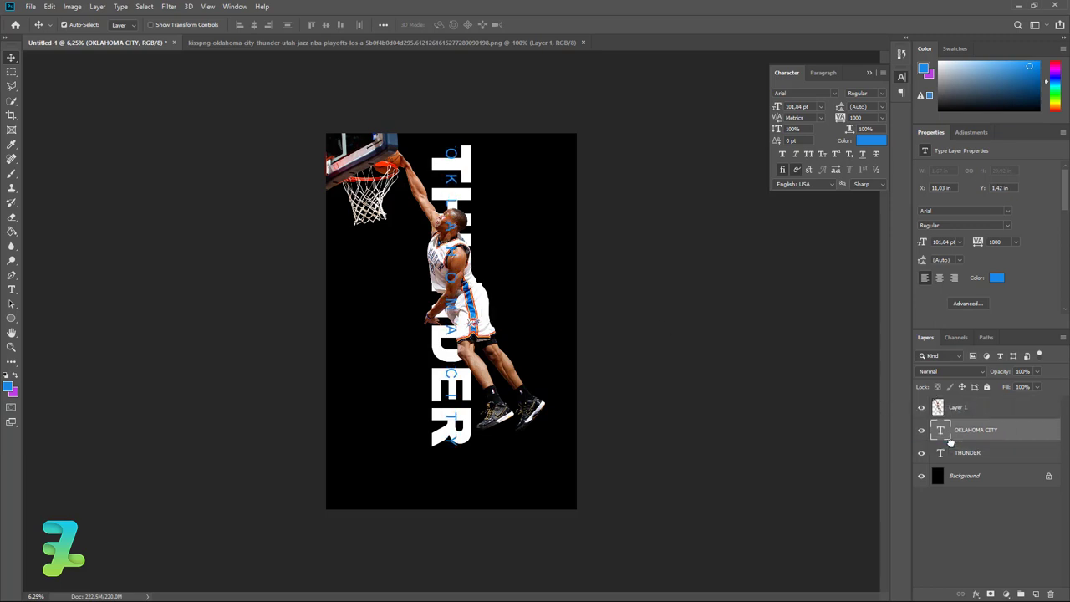
double_click(1030, 433)
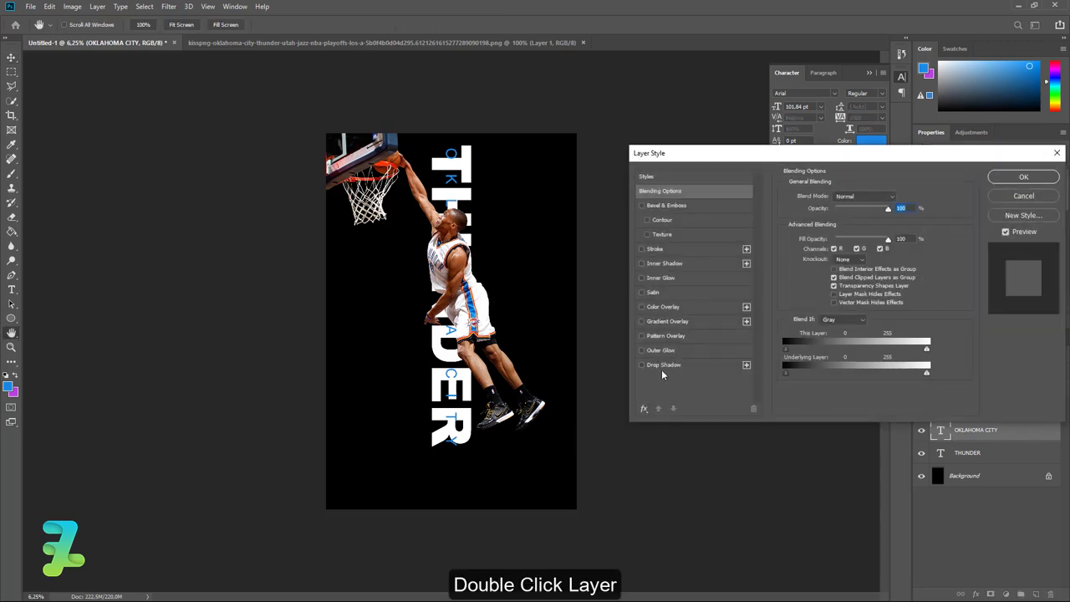
left_click(642, 249)
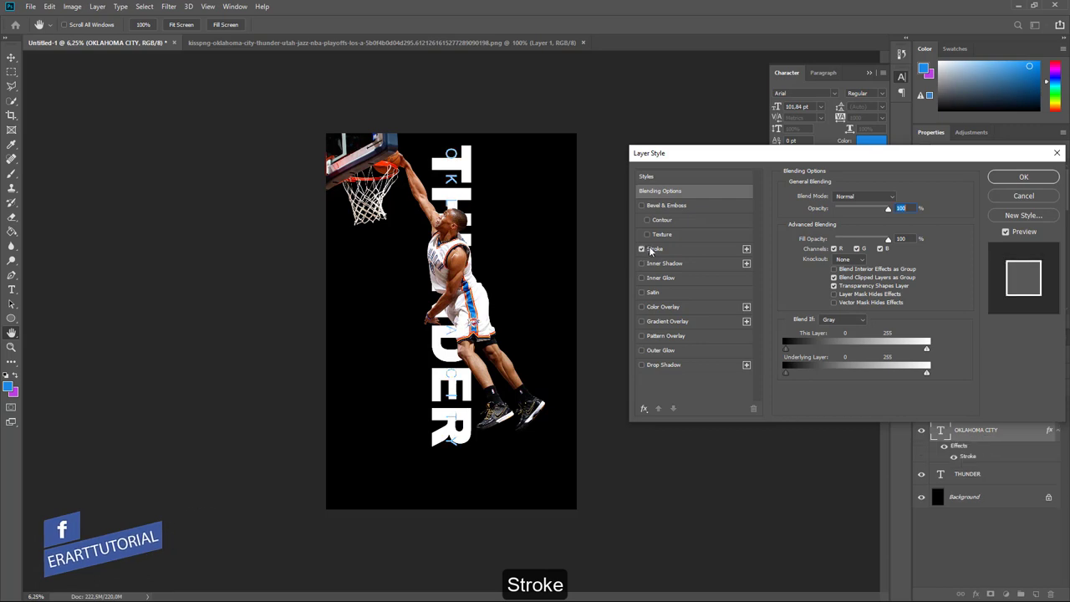
Set the stroke colour to yellow sampled from the player's shorts trim
left_click(817, 277)
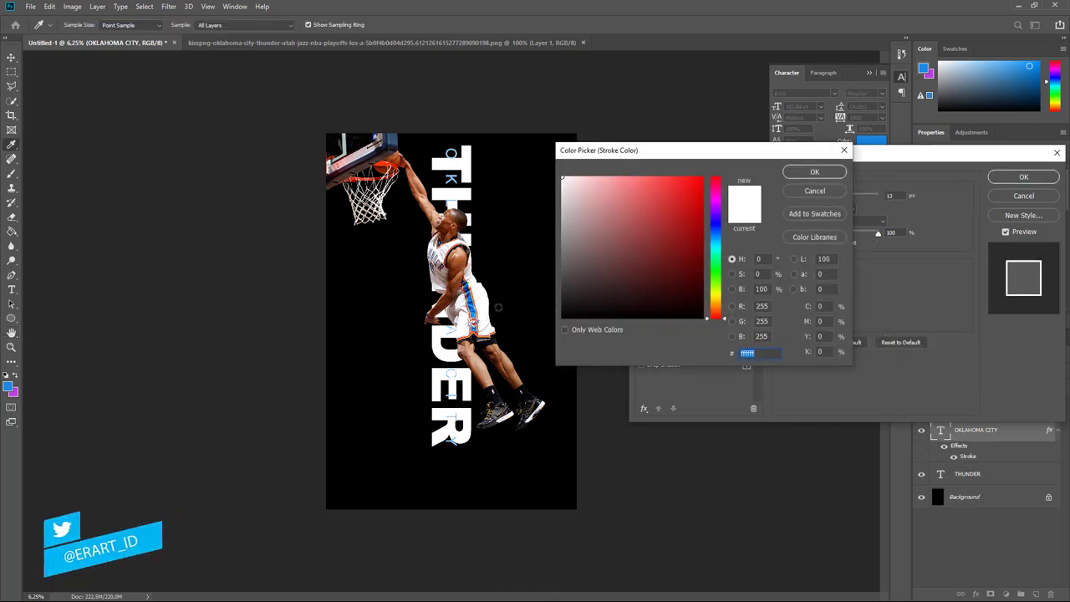
scroll(498, 308, "up", 1)
scroll(499, 308, "up", 2)
scroll(498, 307, "up", 1)
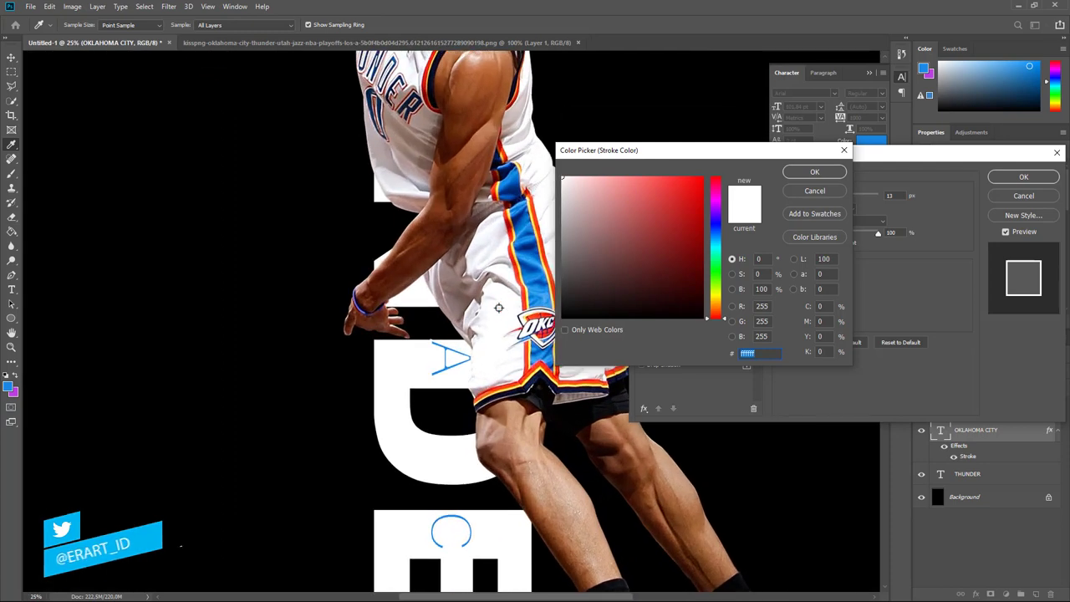
left_click(540, 350)
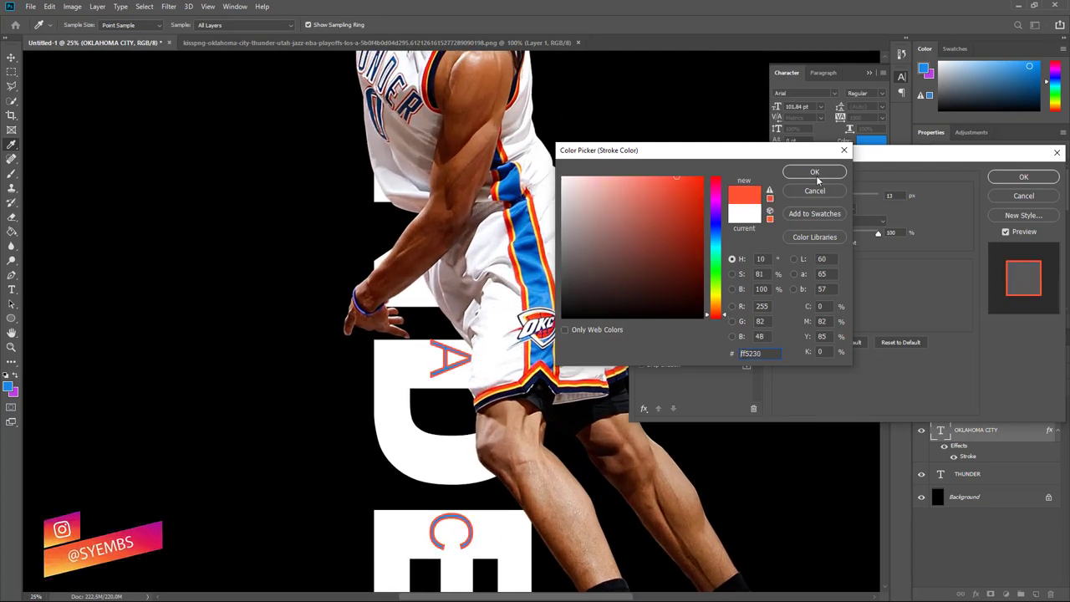
left_click(522, 382)
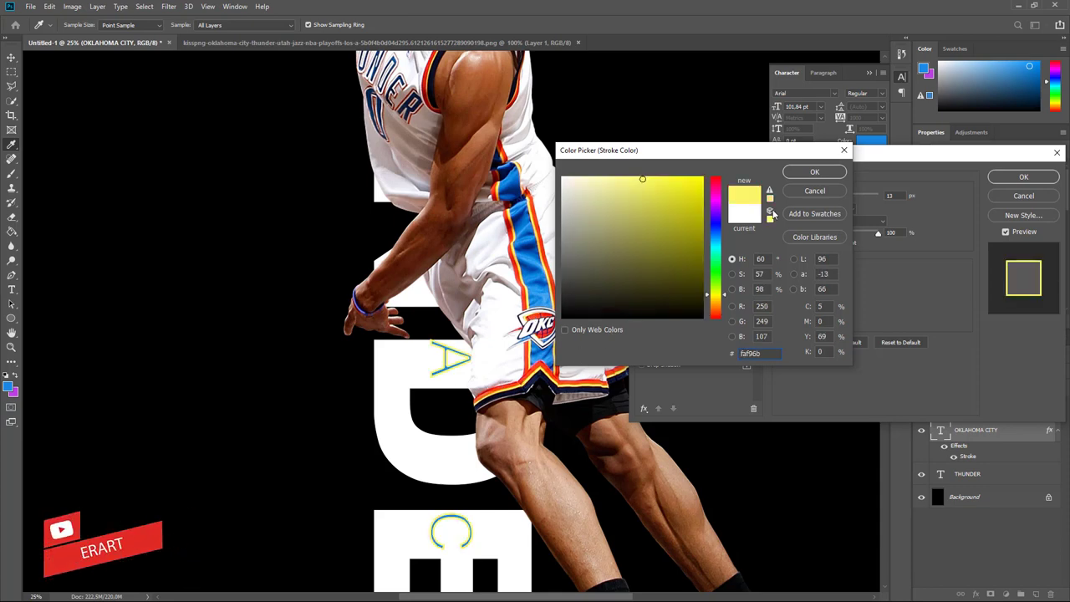
left_click(794, 172)
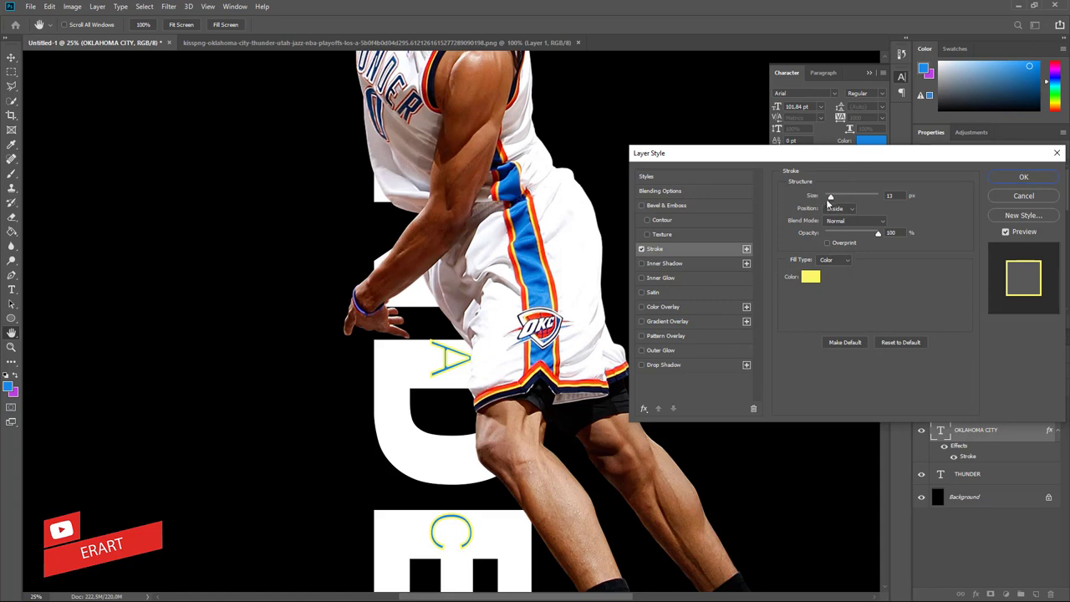
Make the stroke 10 px positioned Outside and apply the style
left_click_drag(830, 197, 827, 198)
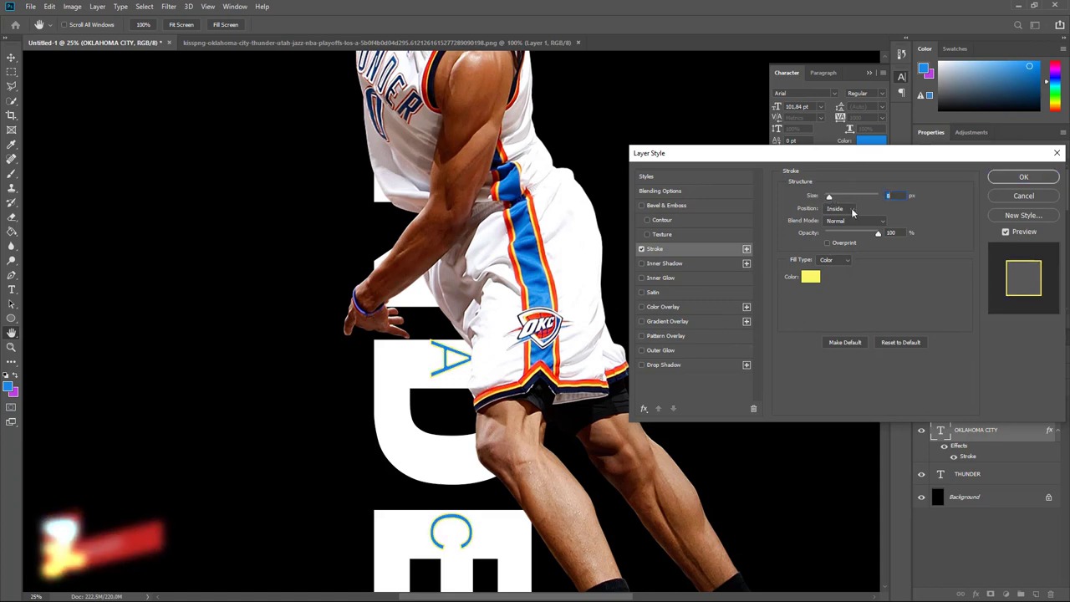
left_click(850, 209)
left_click(843, 218)
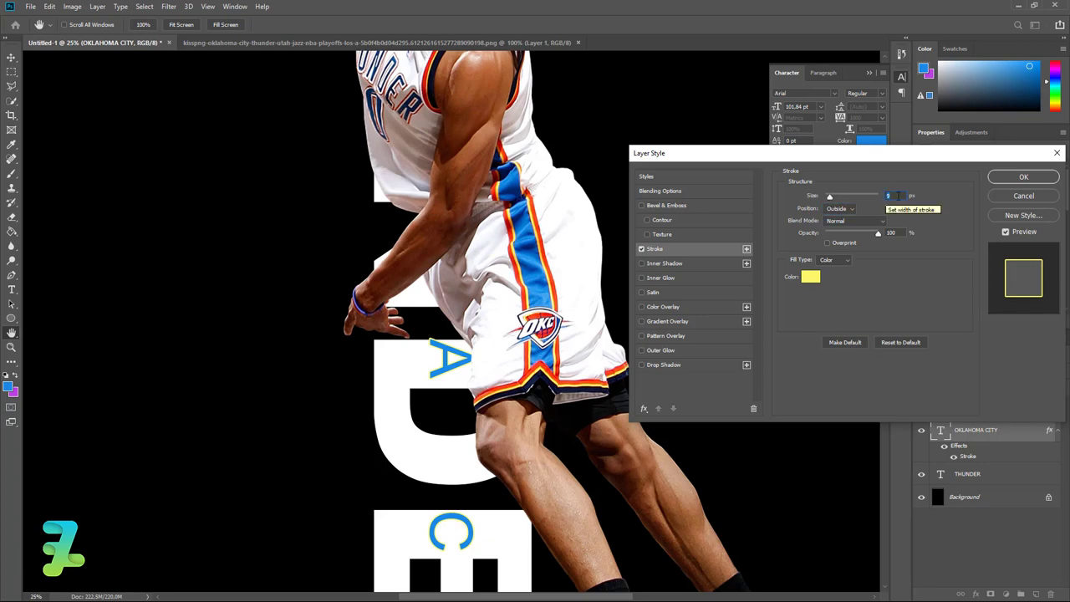
type("10")
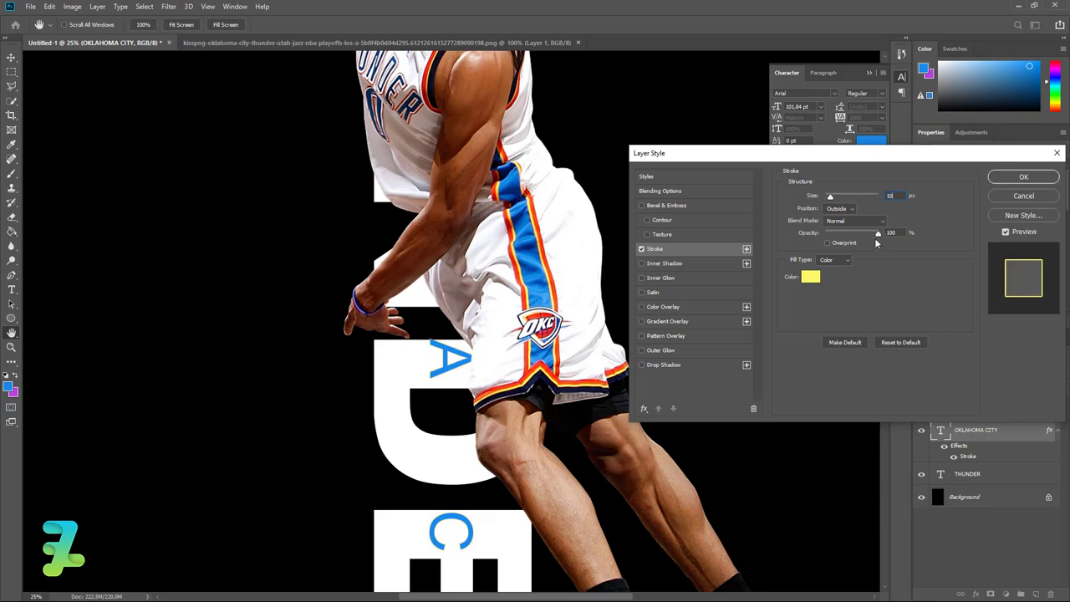
left_click(1002, 177)
Convert OKLAHOMA CITY to a smart object and stroke it orange-red (#fb4922) sampled from the jersey
right_click(1015, 427)
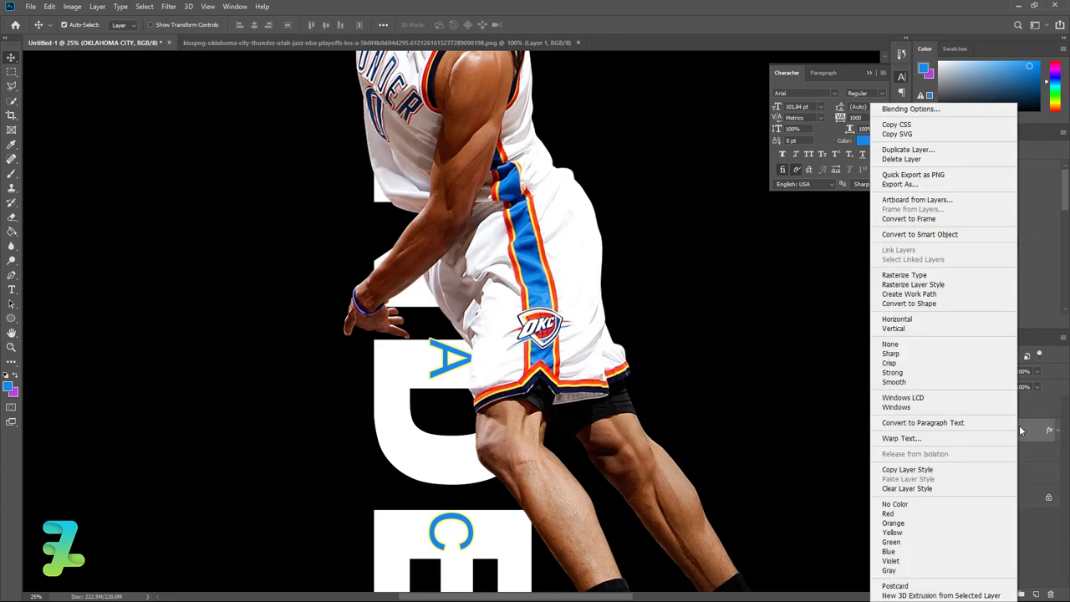
left_click(902, 238)
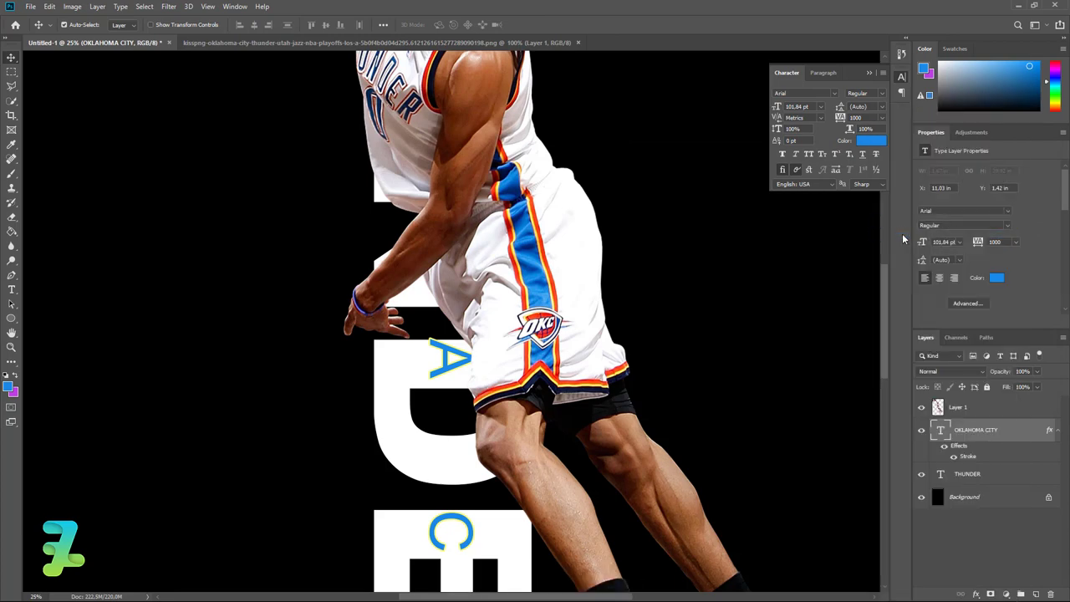
double_click(1034, 437)
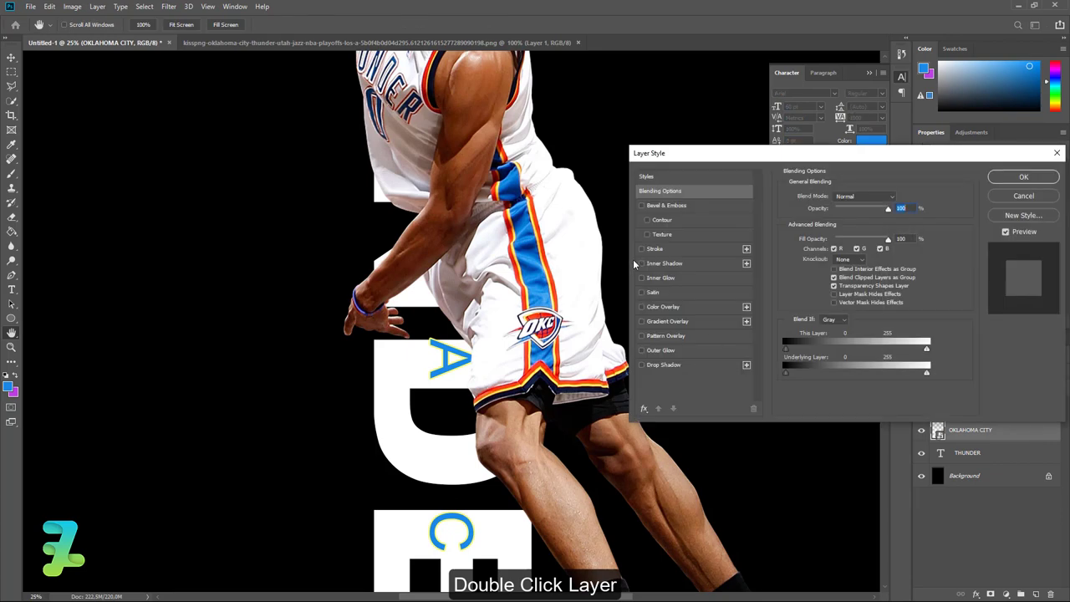
left_click(642, 249)
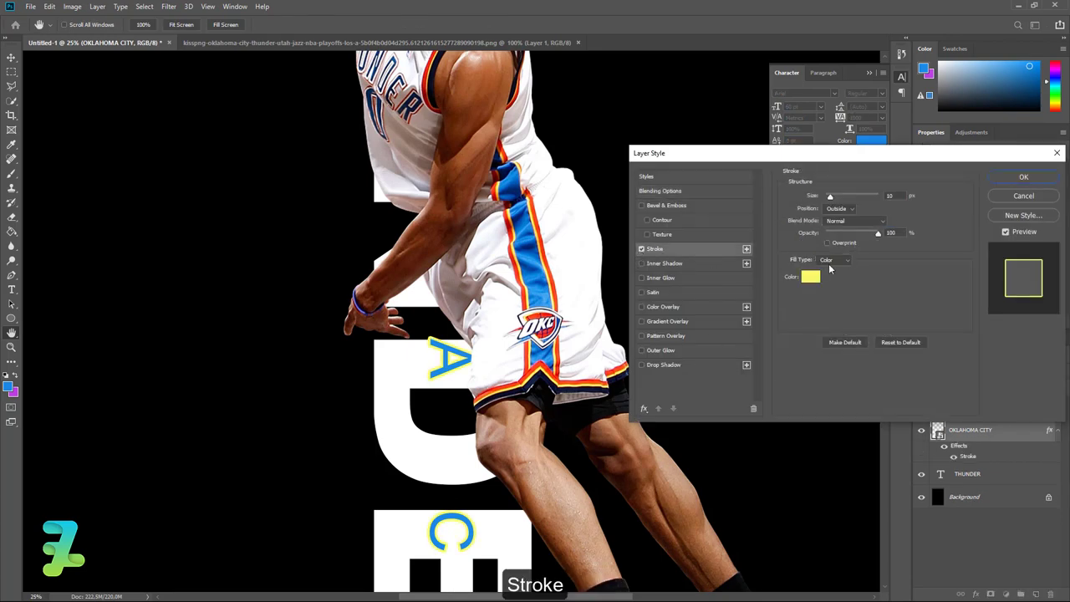
left_click(810, 277)
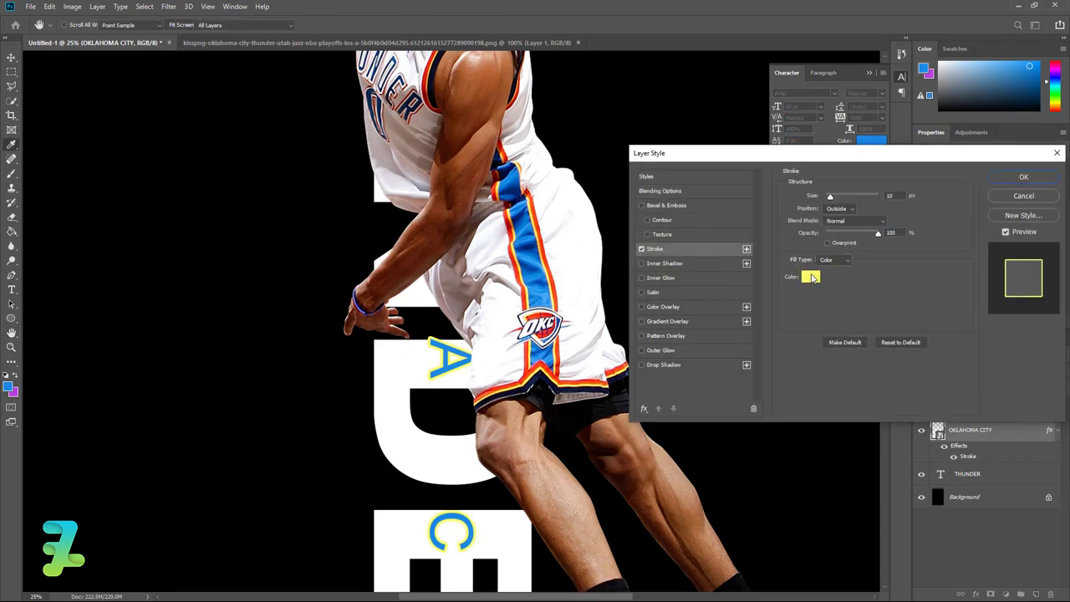
left_click(525, 359)
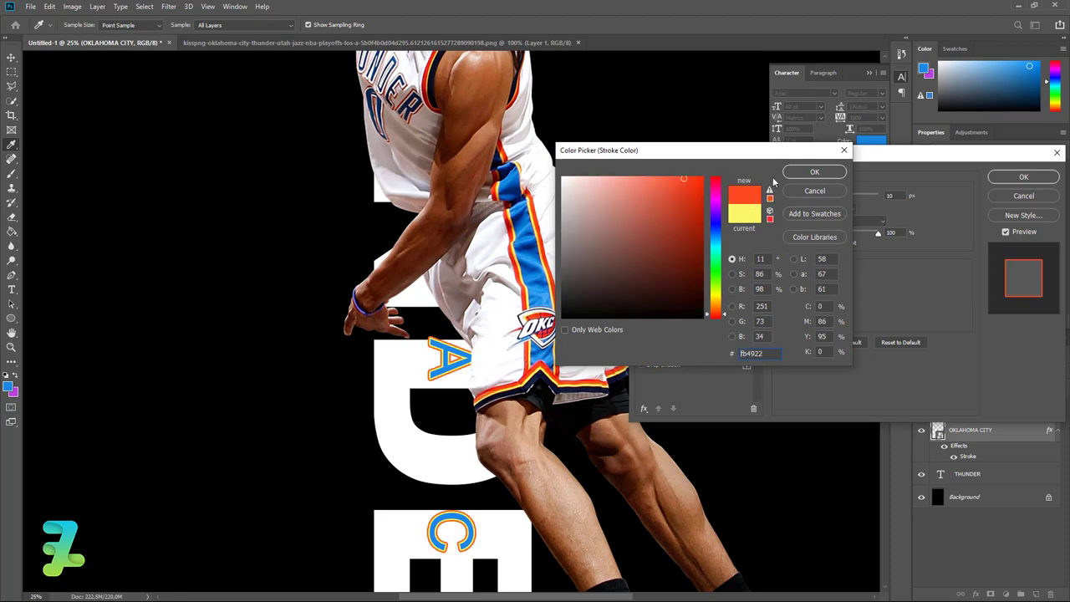
left_click(814, 171)
left_click(1010, 199)
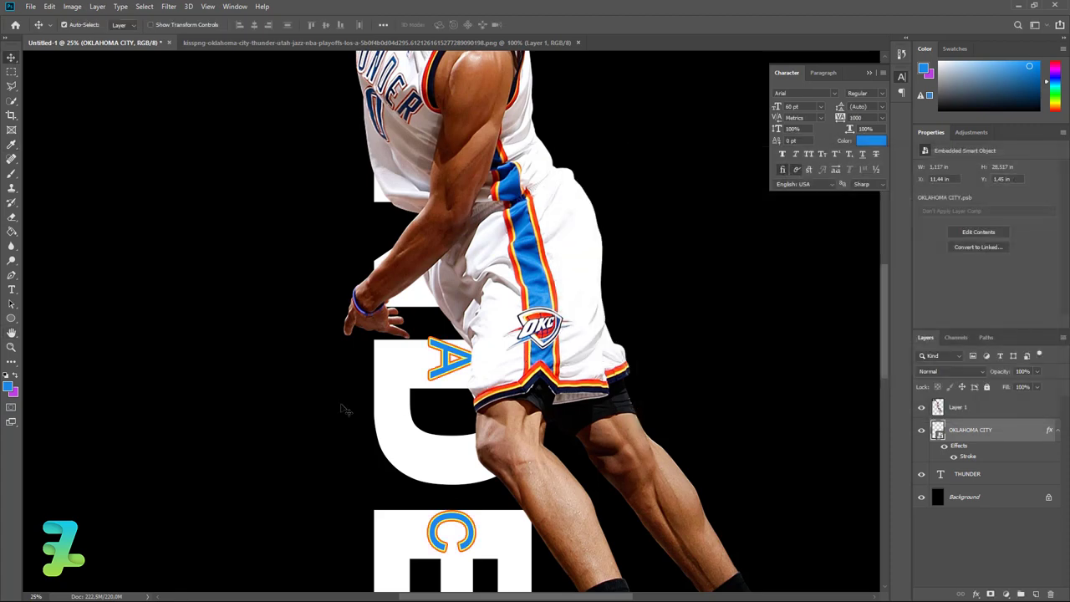
scroll(387, 435, "down", 1)
scroll(387, 435, "down", 1)
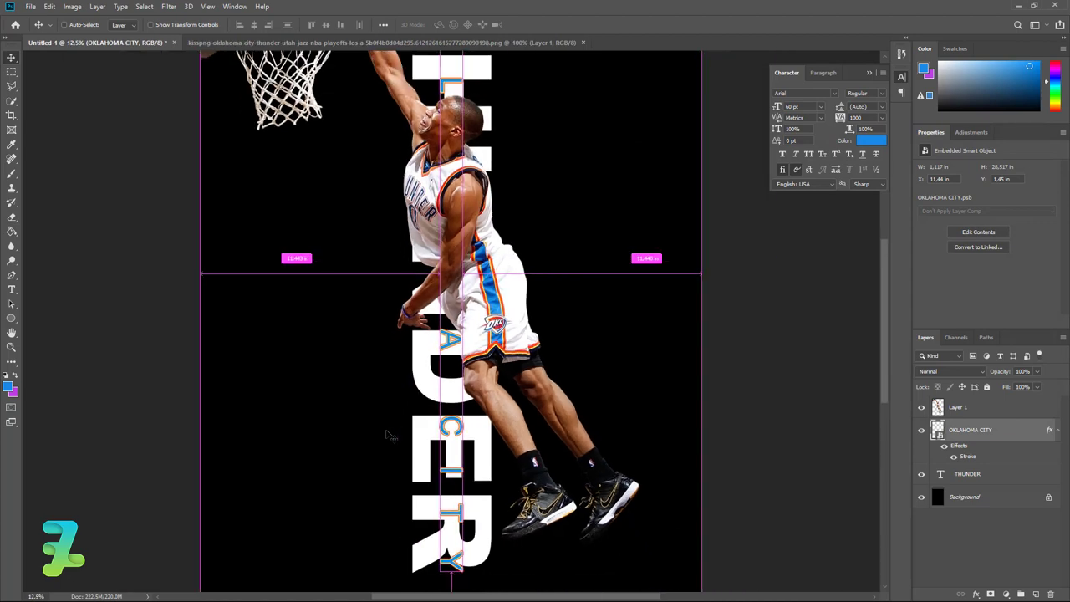
scroll(387, 435, "down", 1)
scroll(387, 435, "down", 1)
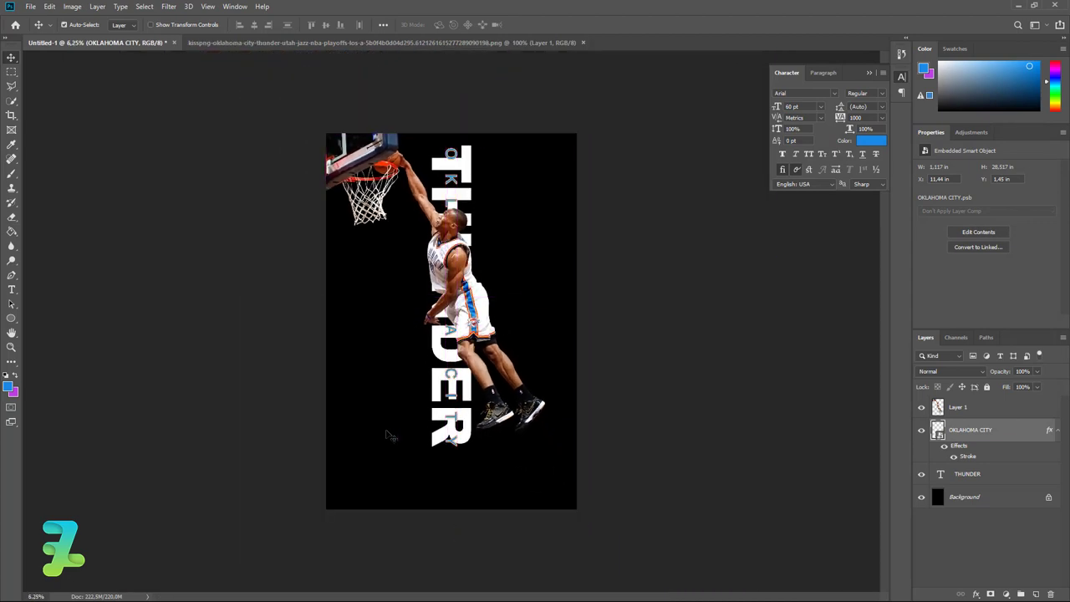
Add a new Layer 2 clipped to the THUNDER text
left_click(1017, 476)
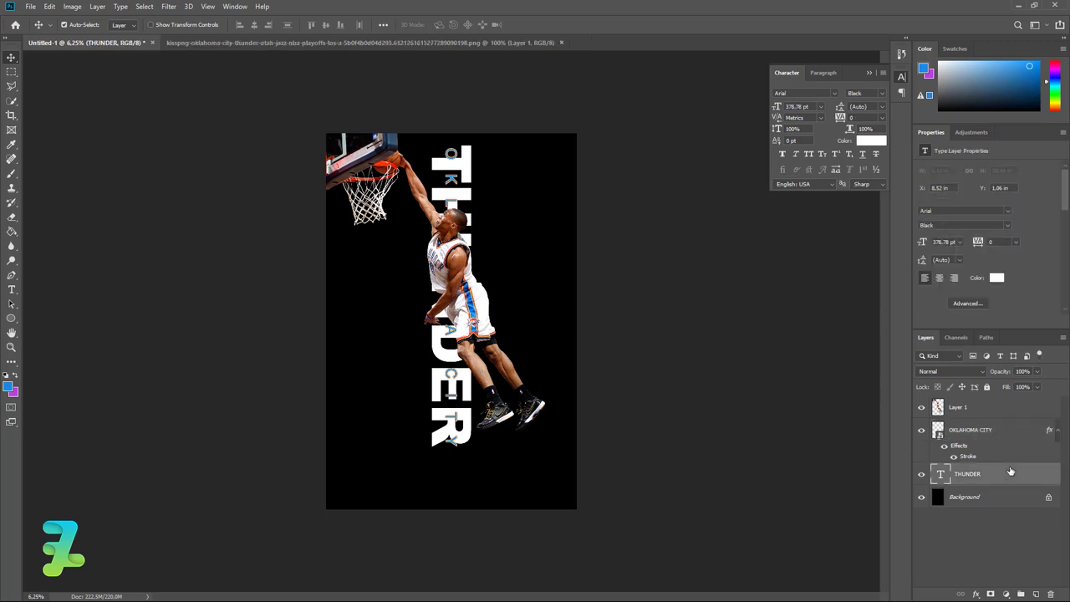
left_click(1037, 595)
right_click(961, 475)
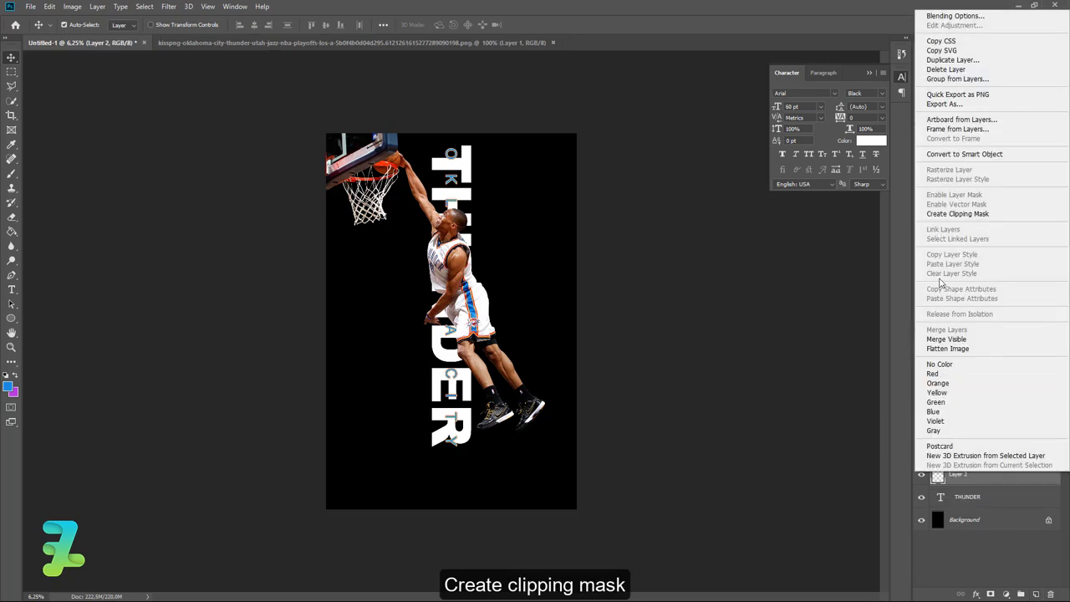
left_click(957, 213)
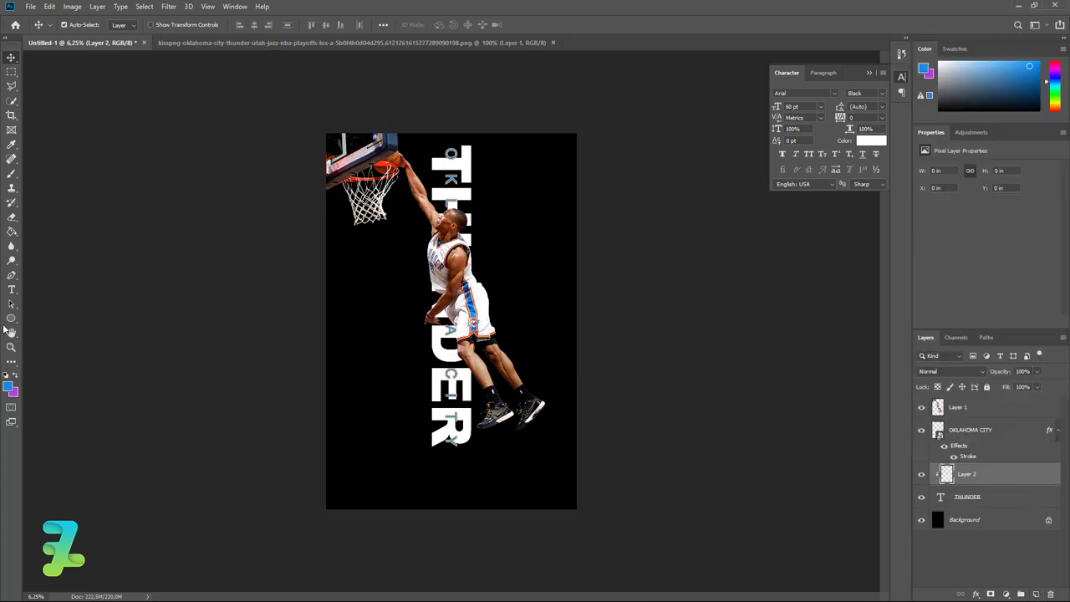
Drag a Black, White gradient upward on Layer 2 so THUNDER darkens toward the bottom
left_click(61, 231)
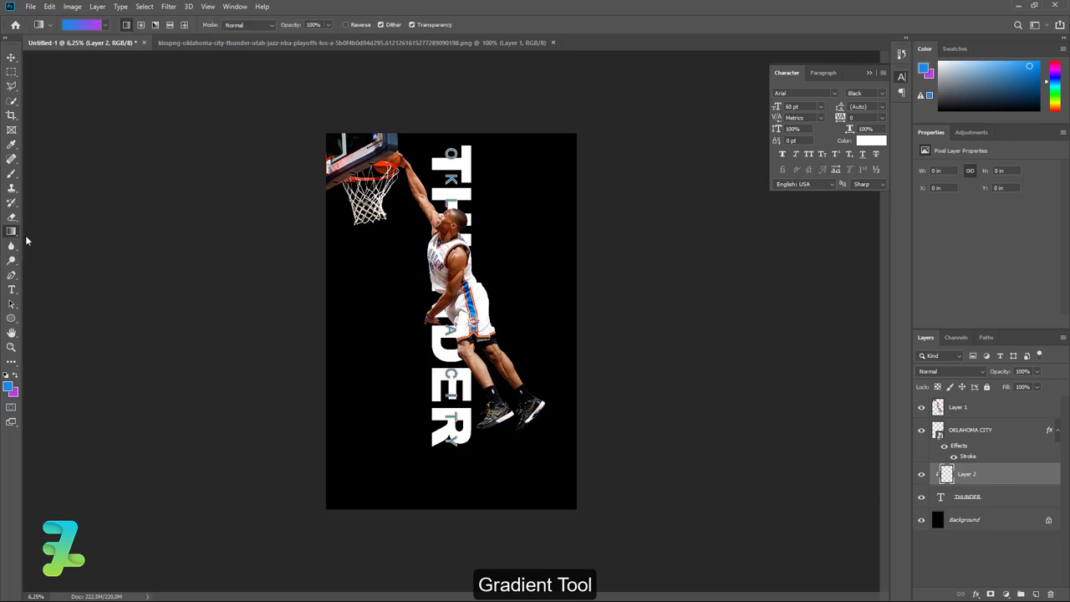
left_click(71, 26)
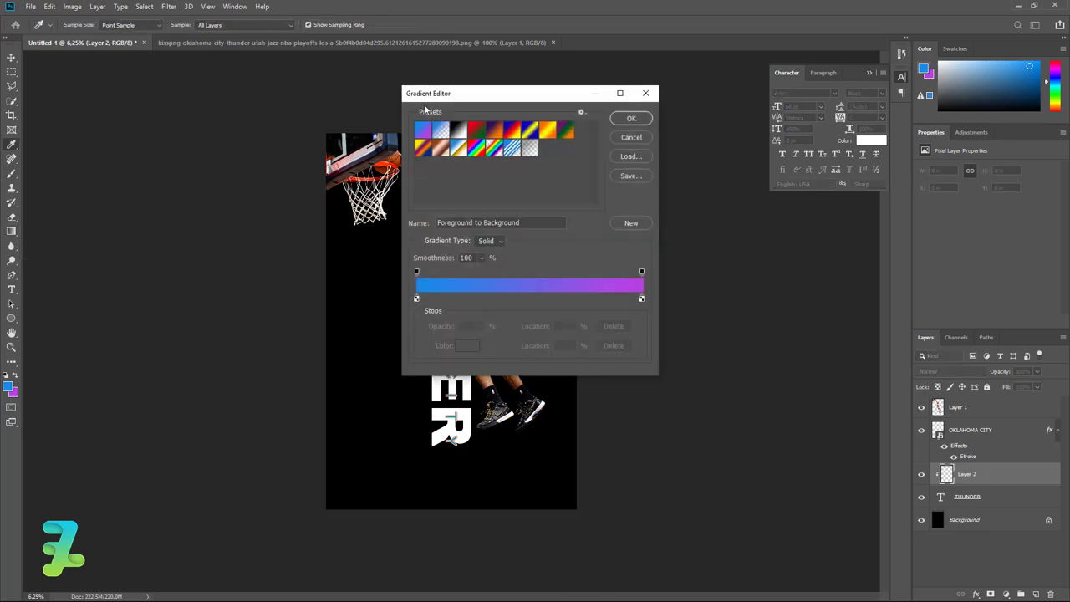
left_click(452, 130)
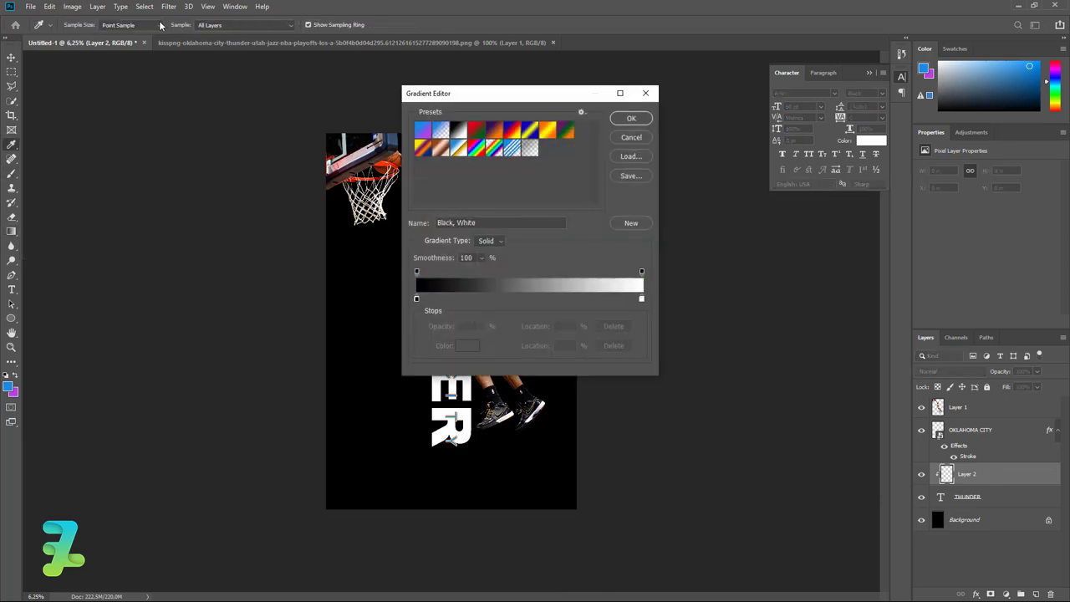
left_click(159, 25)
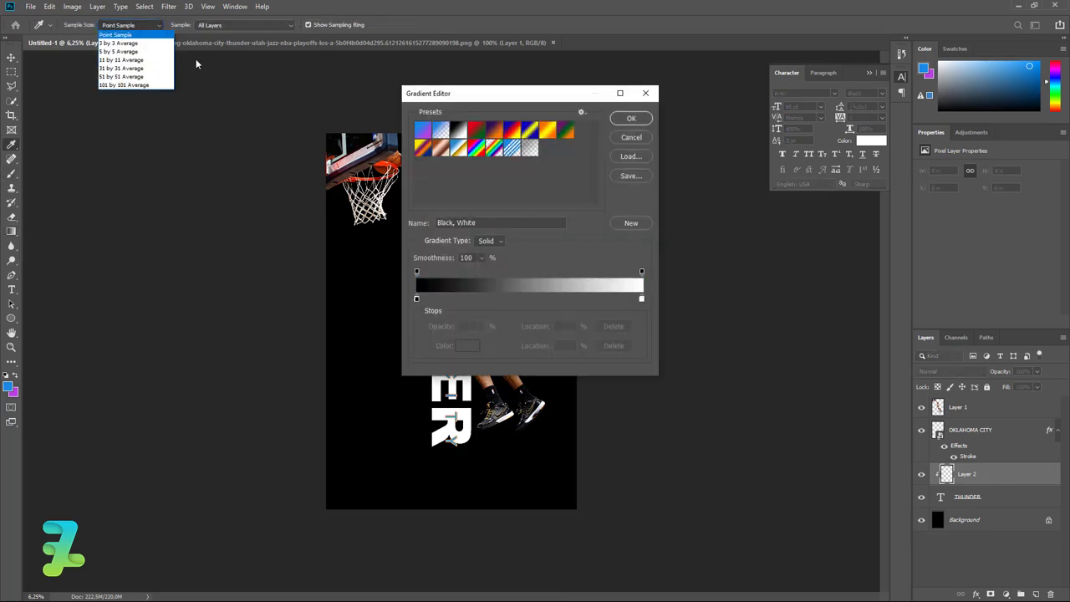
left_click(628, 119)
left_click_drag(482, 462, 402, 180)
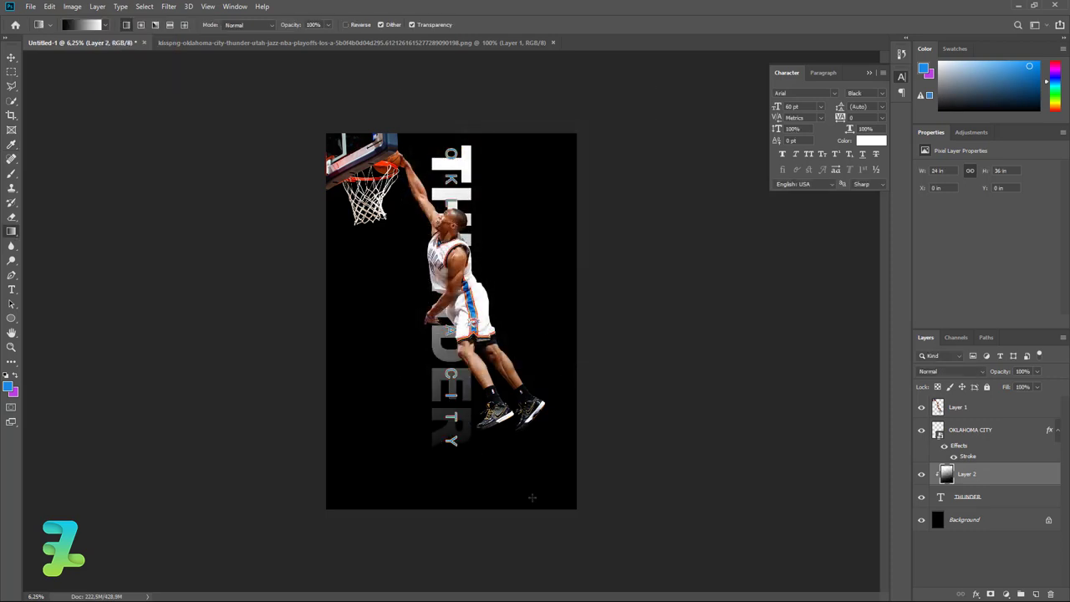
left_click_drag(532, 497, 391, 94)
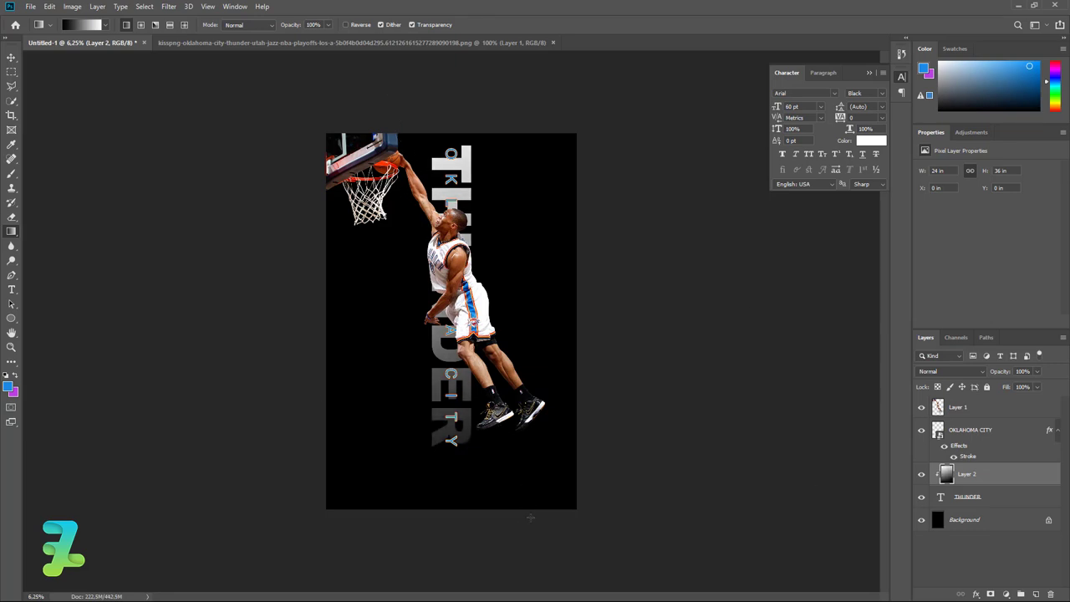
left_click_drag(541, 506, 483, 339)
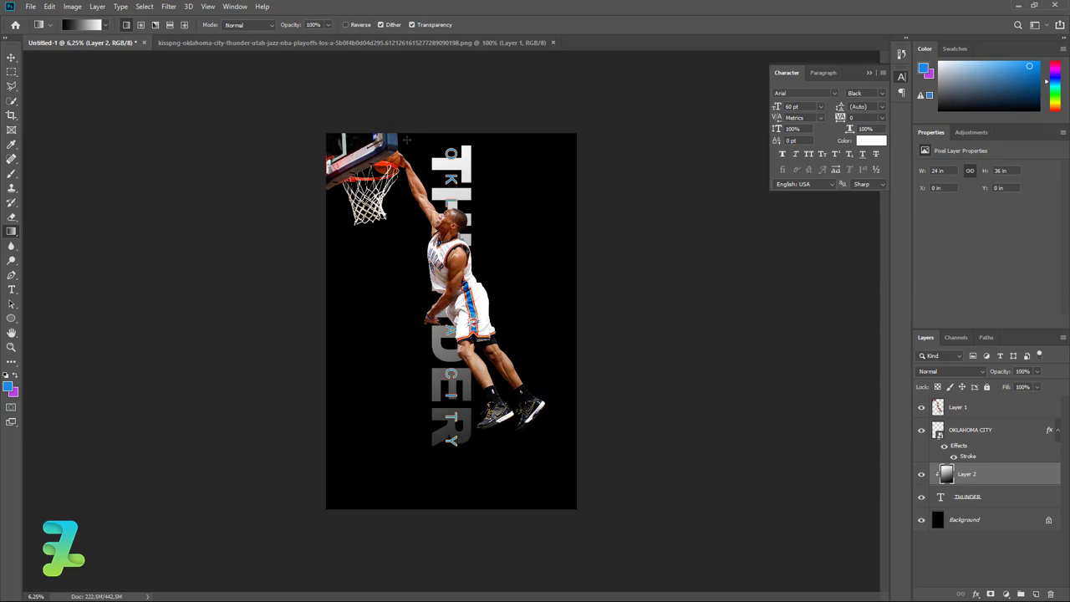
left_click_drag(523, 468, 357, 99)
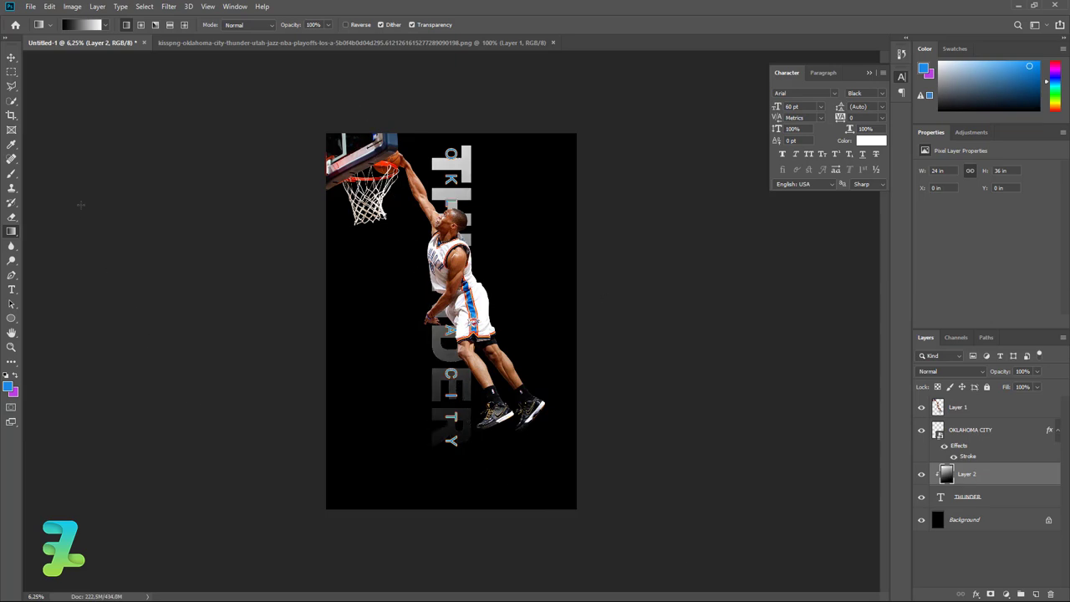
left_click(11, 59)
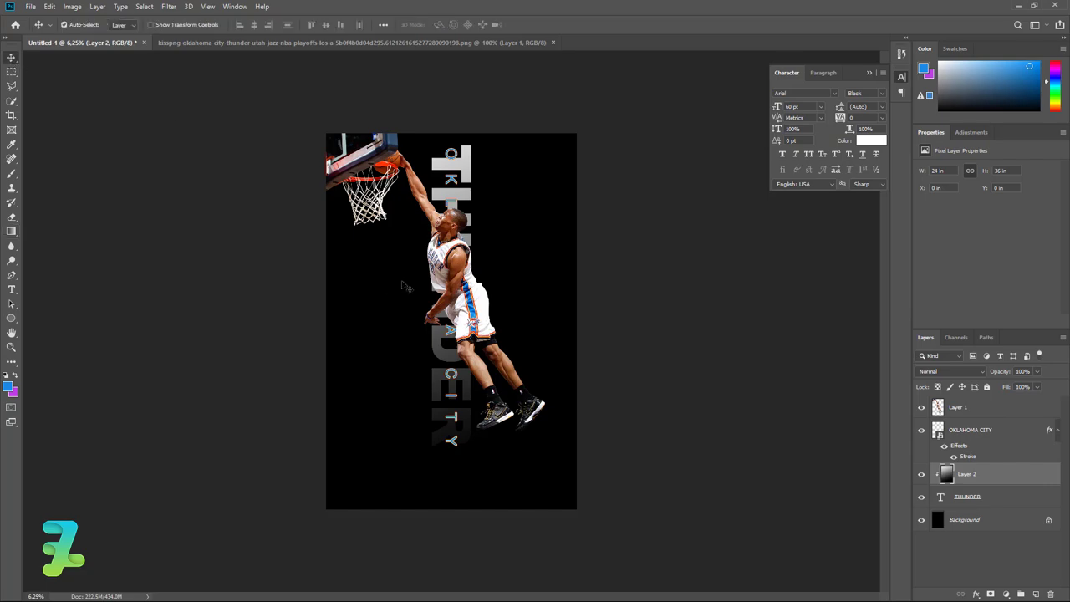
Drag the OKC logo into the poster as Layer 3 and close the logo document
left_click(352, 46)
right_click(352, 46)
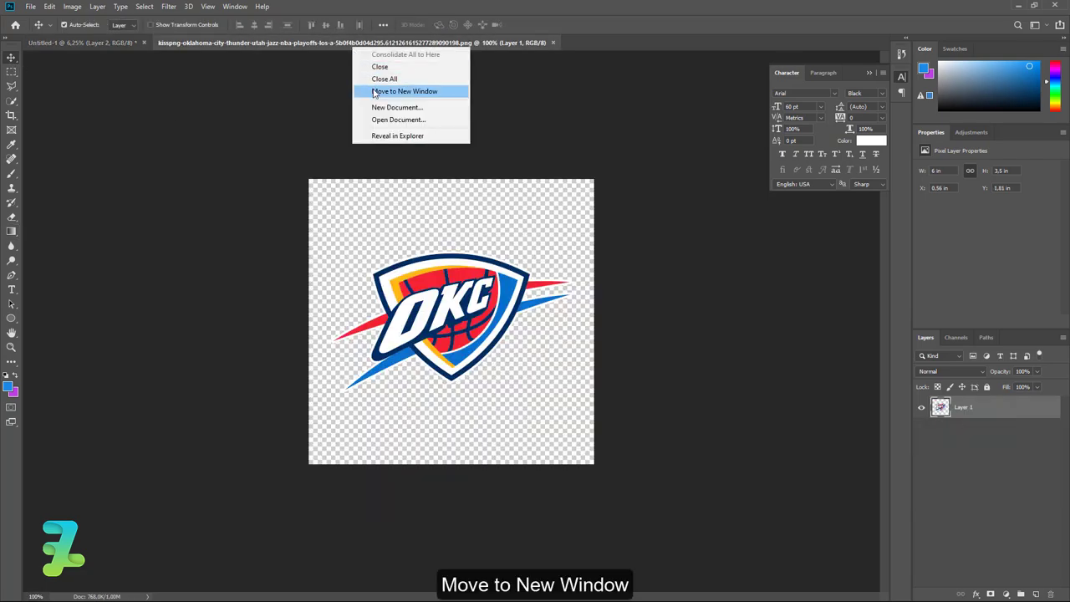
left_click(401, 89)
left_click_drag(167, 167, 396, 407)
left_click_drag(448, 477, 445, 473)
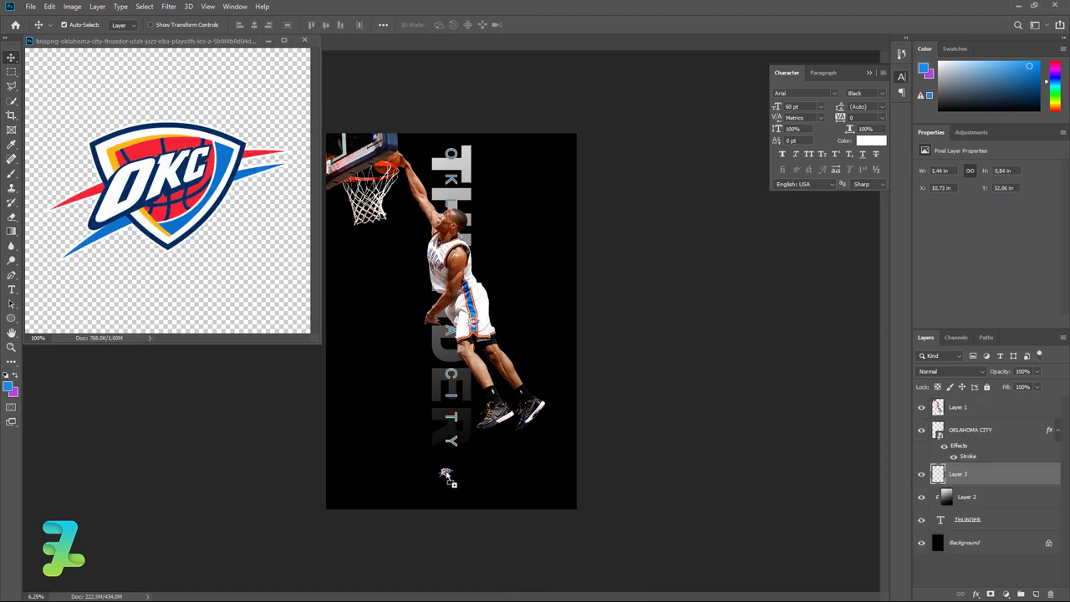
left_click(304, 40)
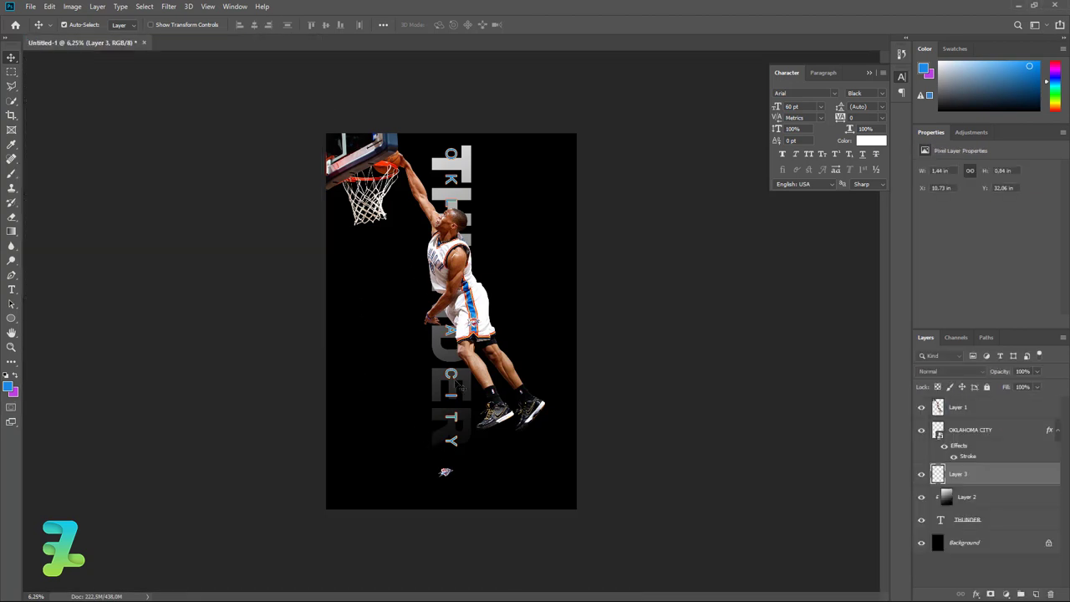
Scale the logo up to about 17.22 × 10.05 in across the poster bottom
key("ctrl+t")
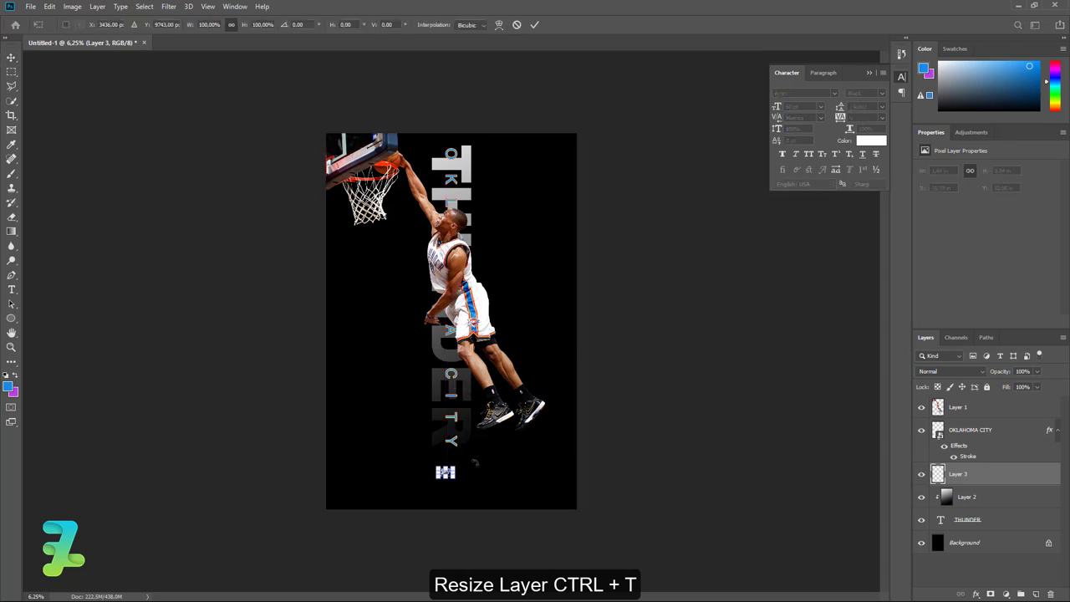
left_click_drag(455, 466, 539, 408)
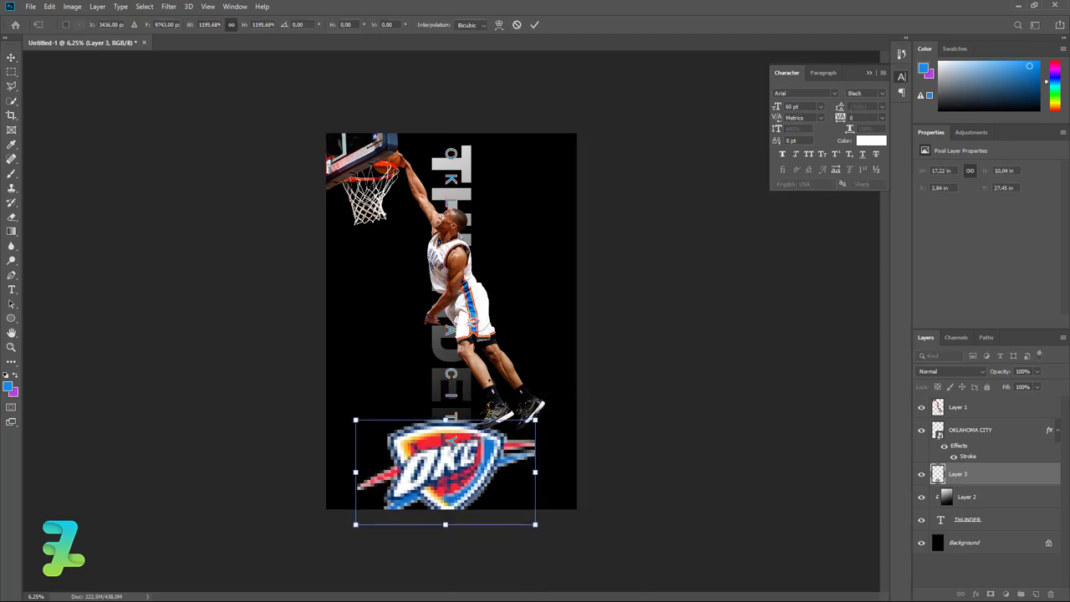
key("Return")
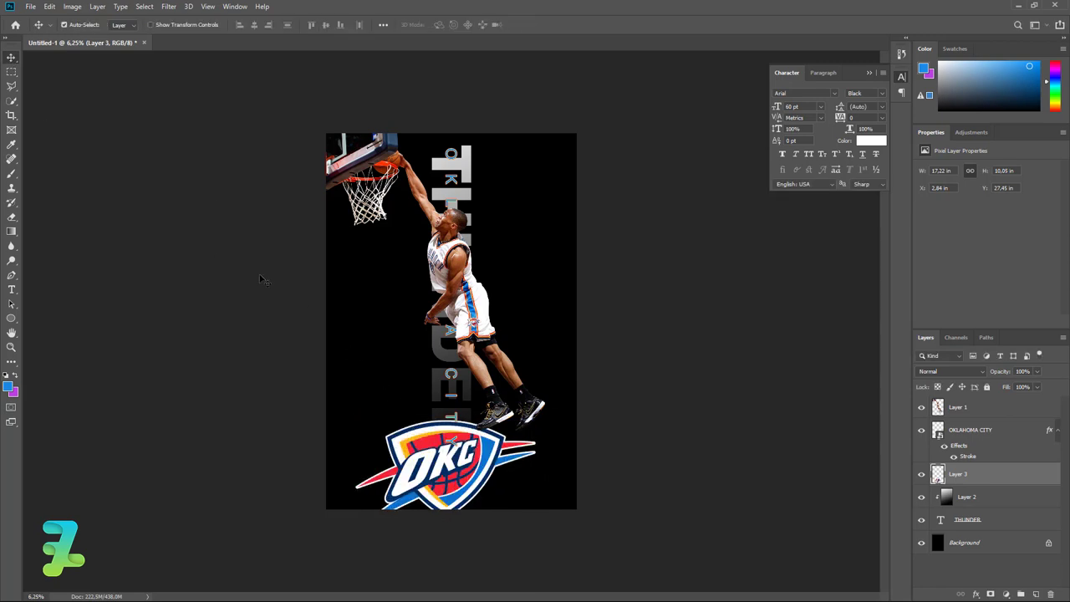
Apply a Perspective transform to the OKC logo, slanting its top and bottom edges
left_click(50, 7)
mouse_move(67, 261)
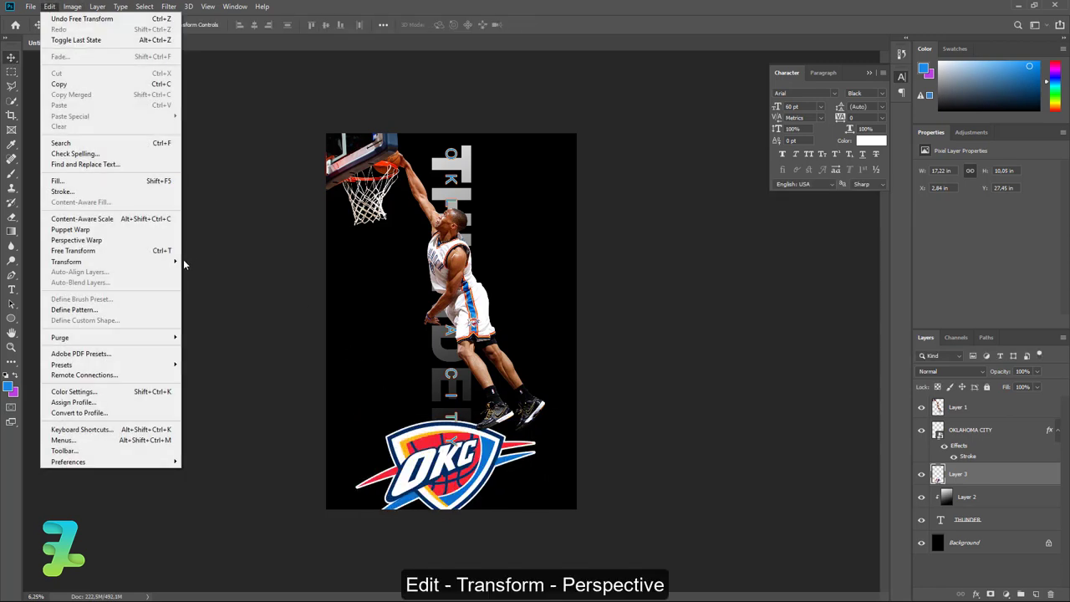
left_click(227, 322)
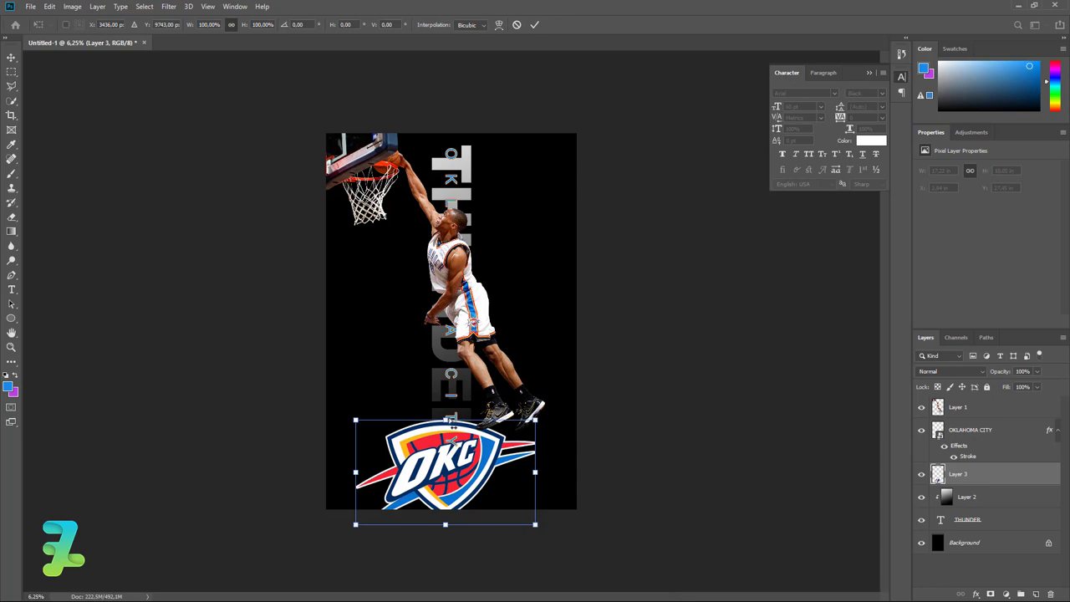
left_click_drag(452, 427, 541, 426)
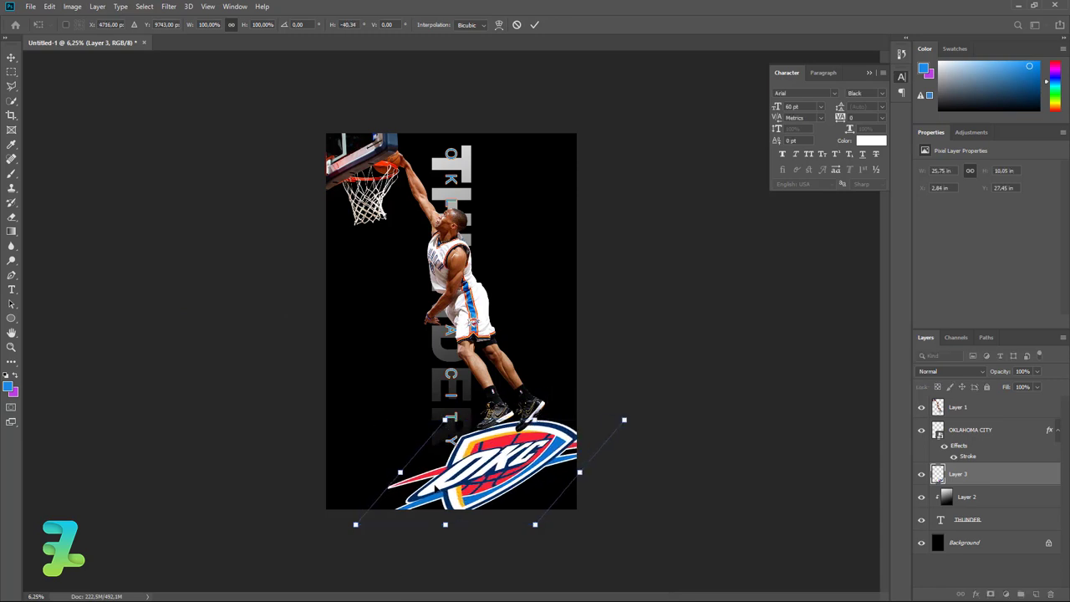
left_click_drag(447, 526, 392, 526)
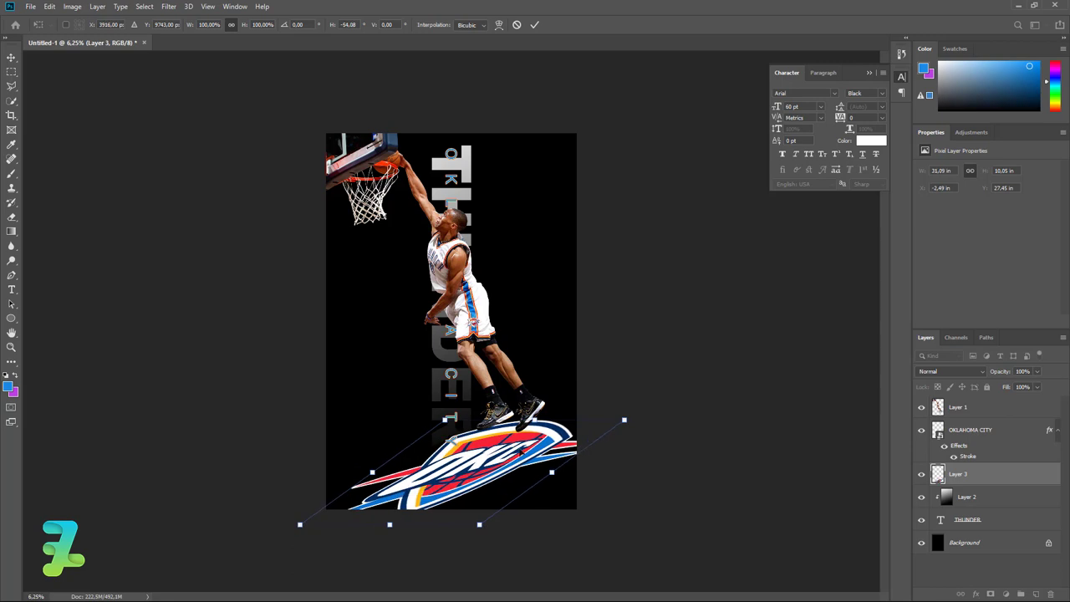
mouse_move(552, 473)
left_mouse_down()
mouse_move(521, 436)
mouse_move(334, 504)
left_mouse_up()
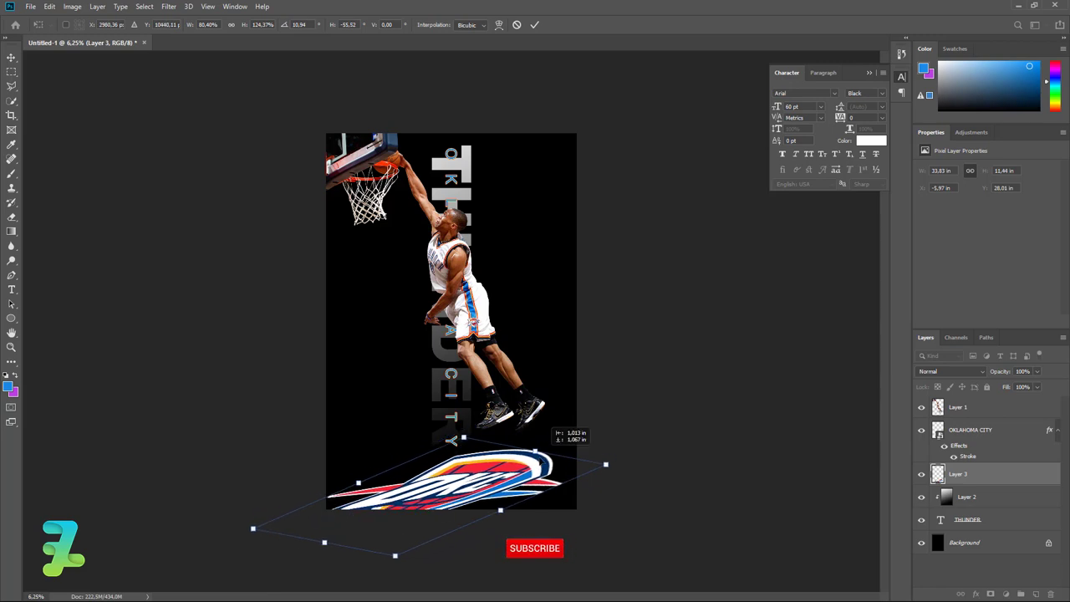
left_click_drag(550, 436, 554, 411)
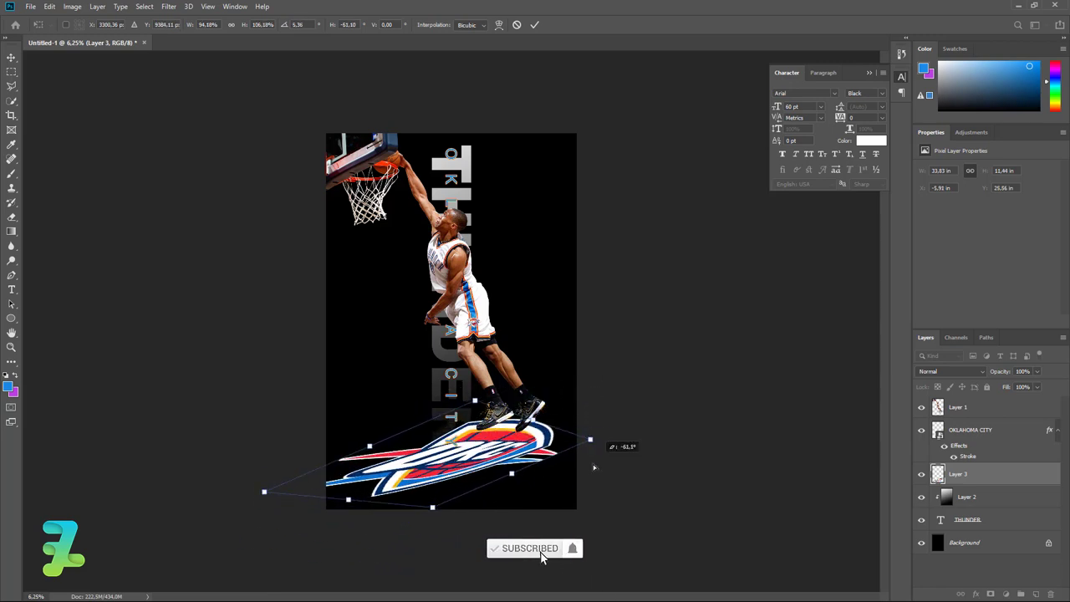
Skew and rotate the logo's corners until it lies flat along the poster bottom
mouse_move(595, 455)
left_mouse_down()
mouse_move(614, 408)
mouse_move(606, 429)
left_mouse_up()
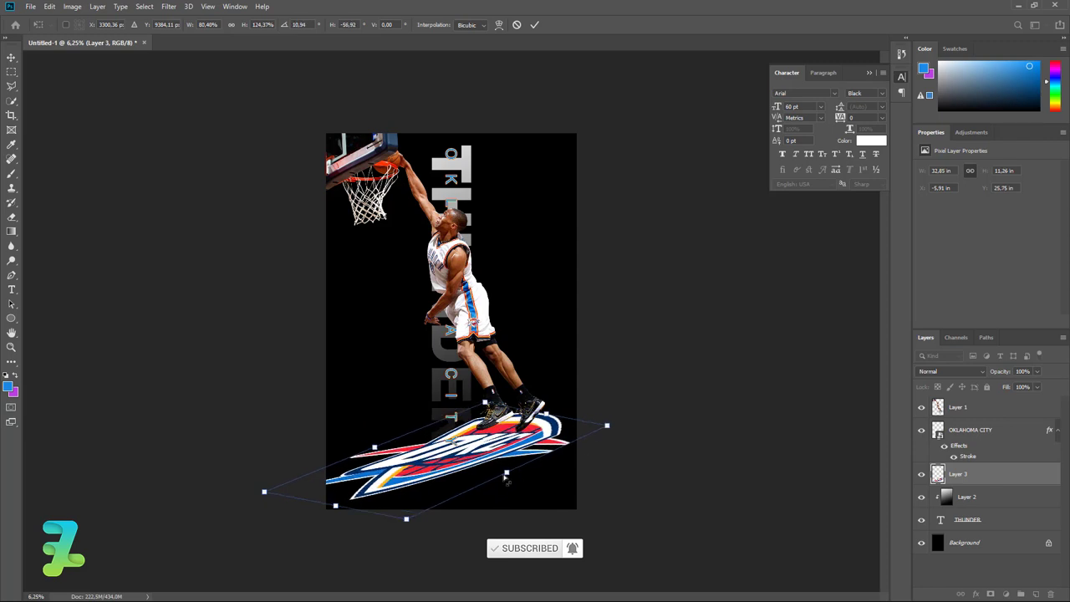
left_click_drag(506, 476, 525, 443)
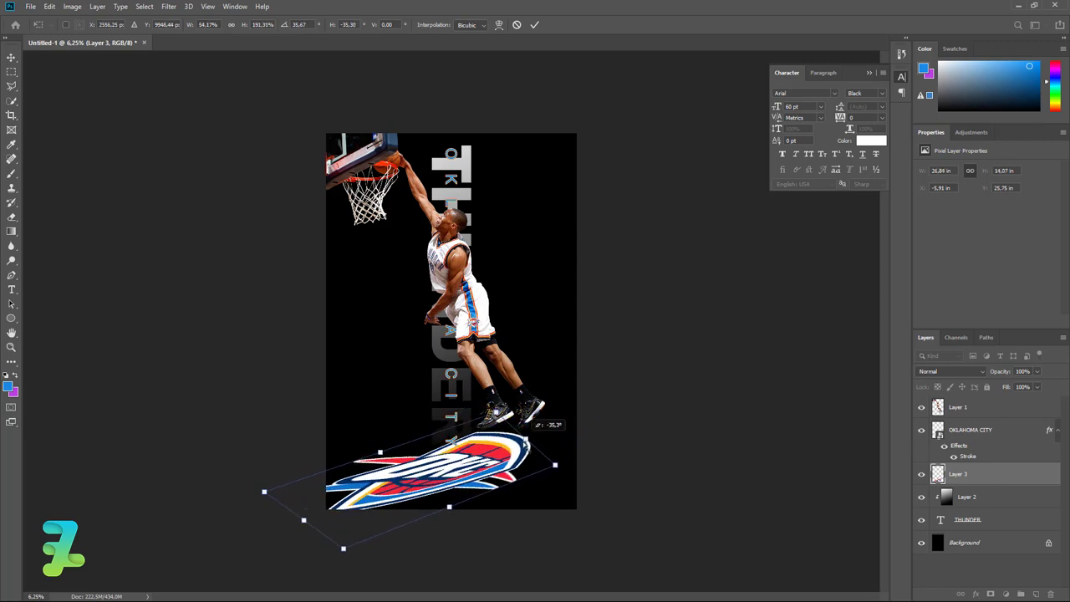
left_click_drag(300, 521, 284, 476)
mouse_move(447, 507)
left_mouse_down()
mouse_move(489, 469)
mouse_move(533, 478)
left_mouse_up()
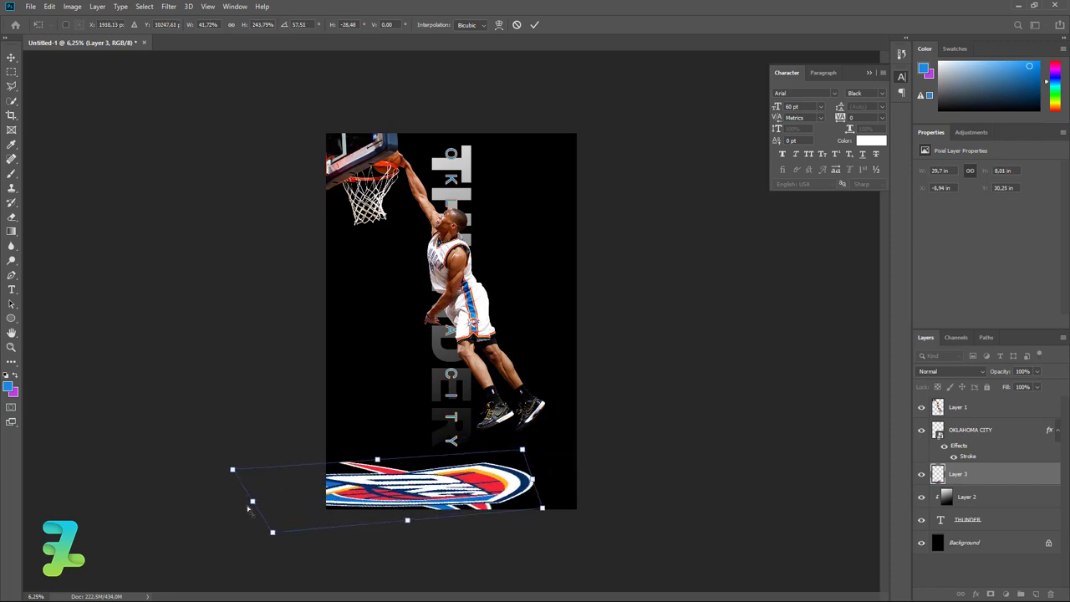
left_click_drag(248, 506, 233, 482)
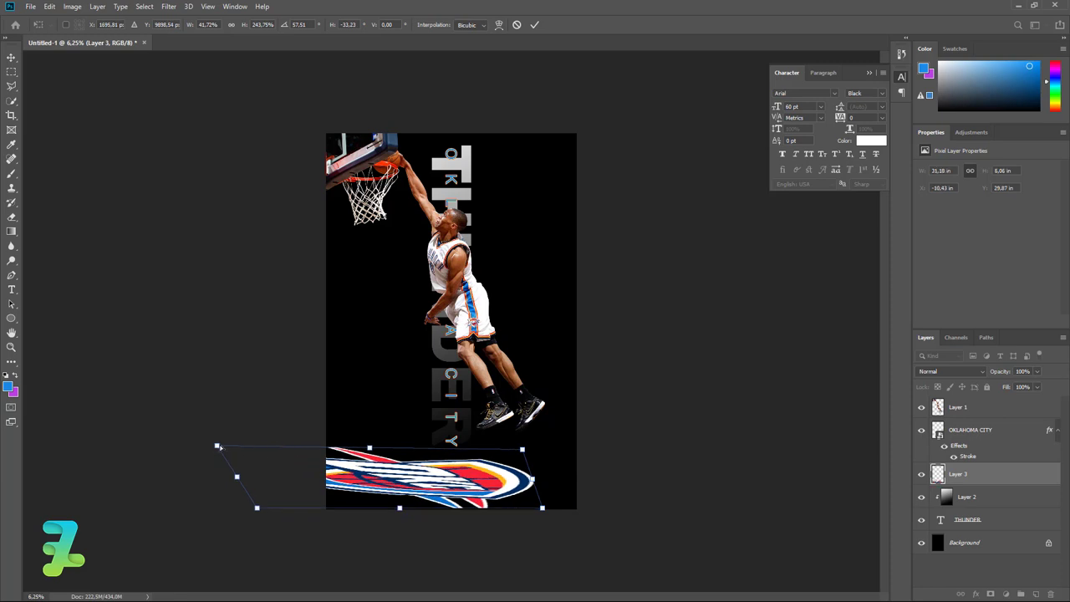
mouse_move(217, 447)
left_mouse_down()
mouse_move(259, 449)
mouse_move(288, 482)
left_mouse_up()
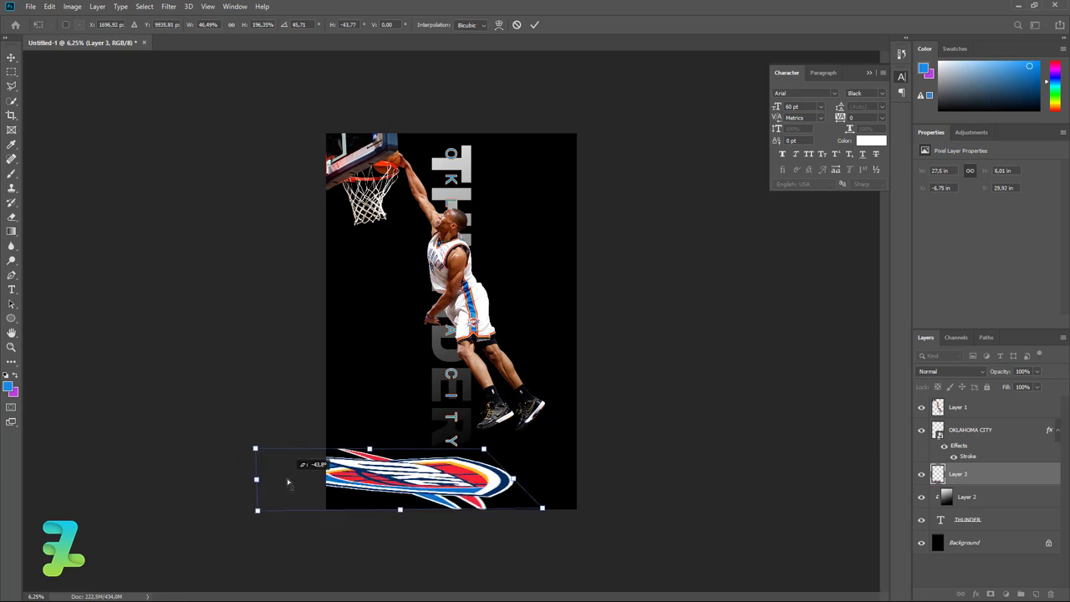
mouse_move(411, 470)
left_mouse_down()
mouse_move(492, 479)
mouse_move(474, 474)
left_mouse_up()
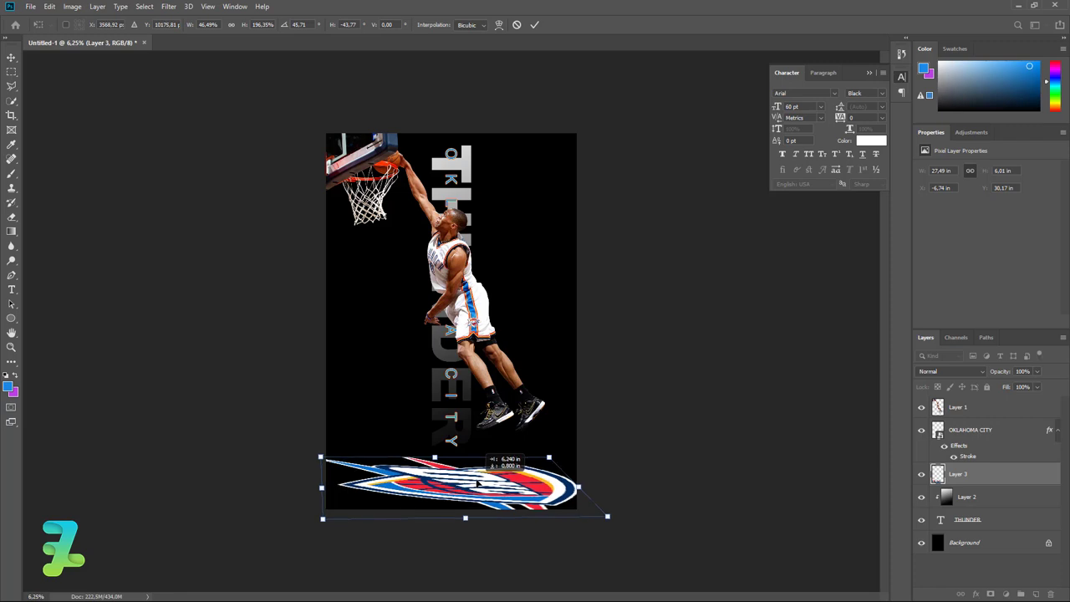
Commit the distortion and rescale the flattened logo to about 21.64 × 5.09 in
key("Return")
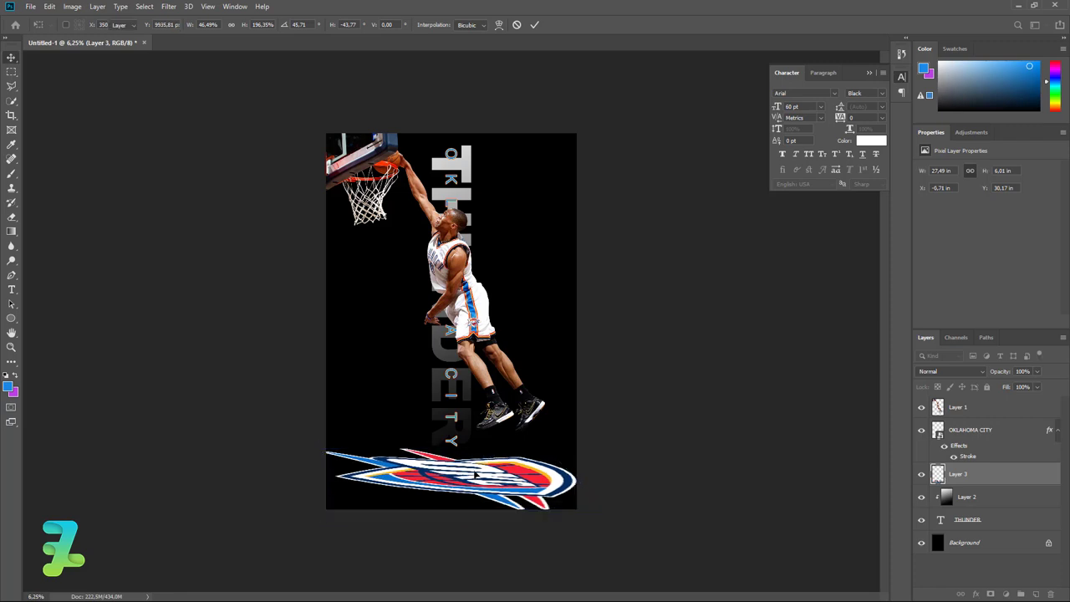
key("ctrl+t")
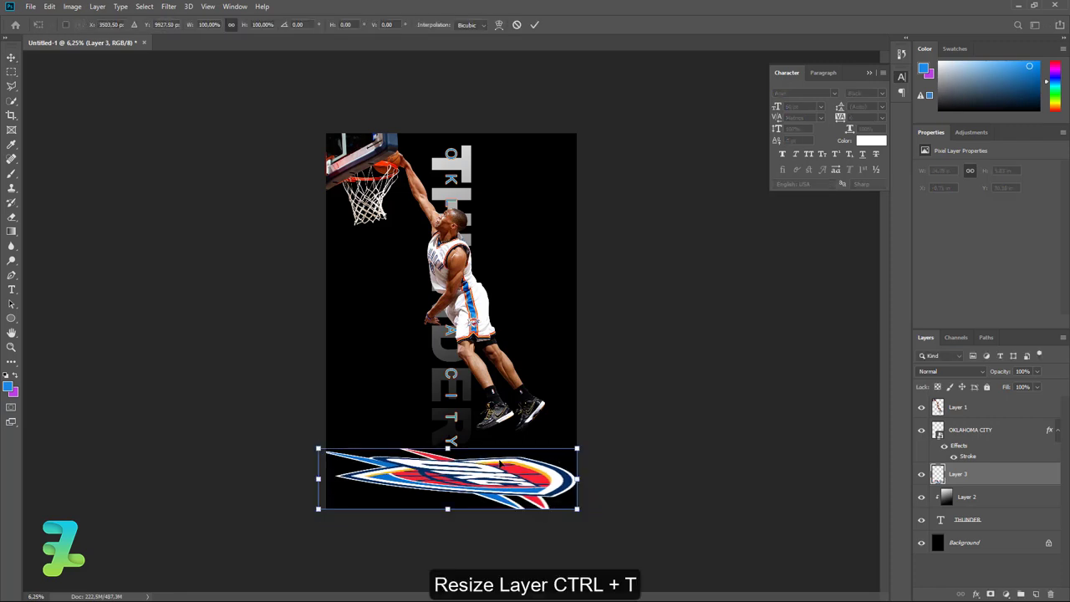
mouse_move(573, 449)
left_mouse_down()
mouse_move(529, 458)
mouse_move(522, 478)
mouse_move(566, 456)
left_mouse_up()
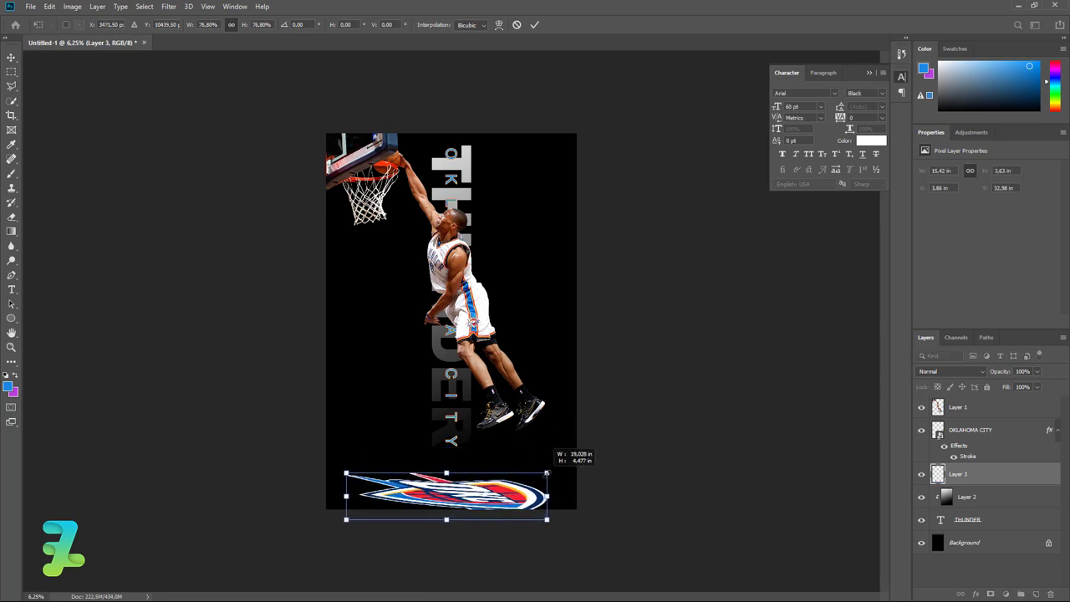
left_click_drag(506, 495, 511, 501)
key("Return")
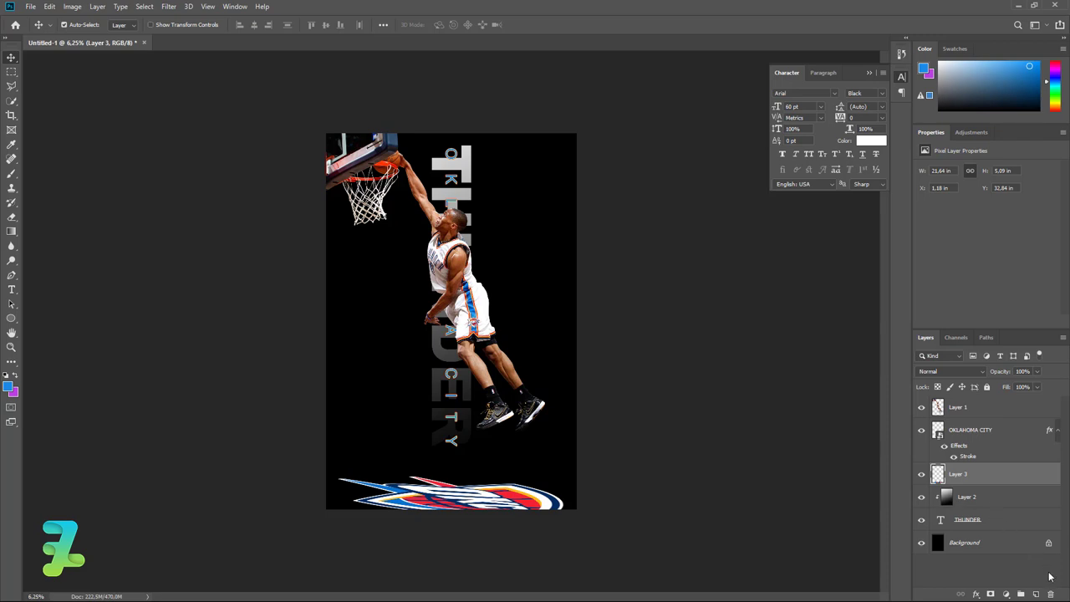
Add Layer 4 clipped to the logo and fill it with a white-to-grey gradient
left_click(1037, 593)
right_click(1000, 478)
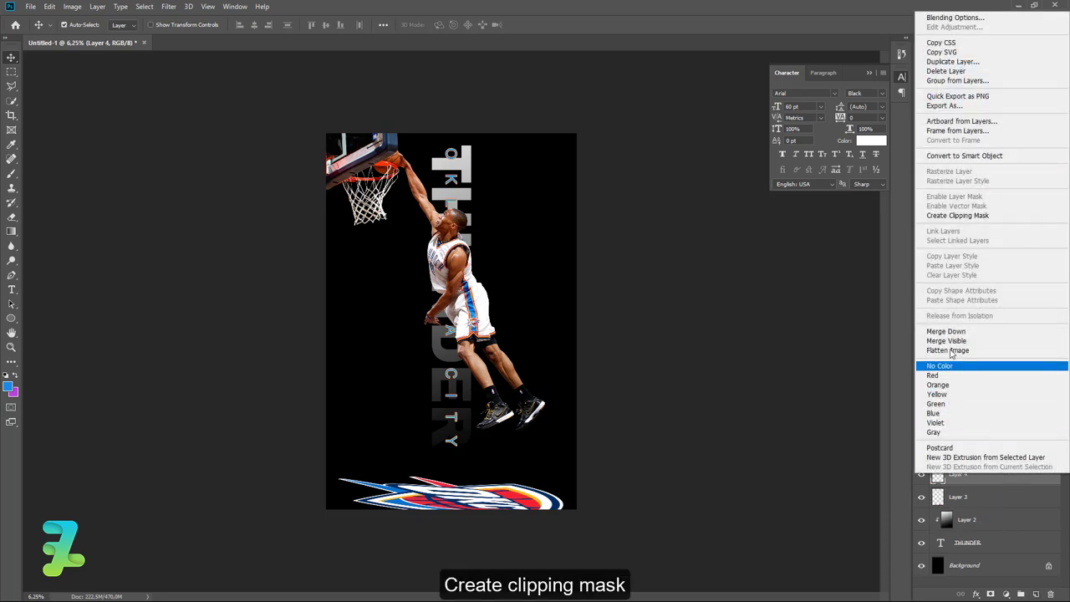
left_click(957, 215)
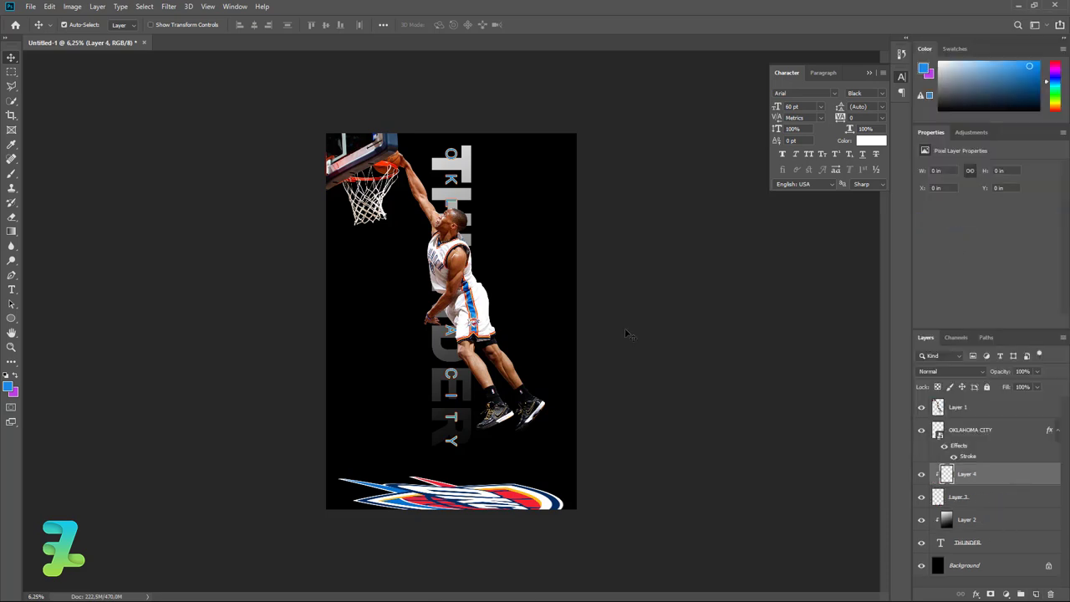
left_click(11, 230)
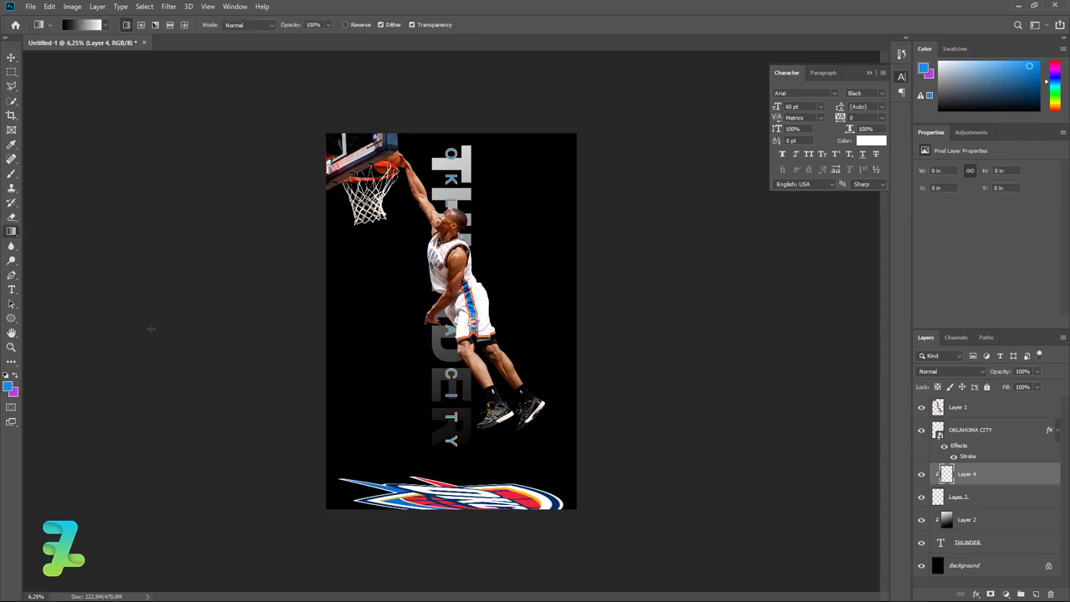
left_click_drag(525, 525, 346, 446)
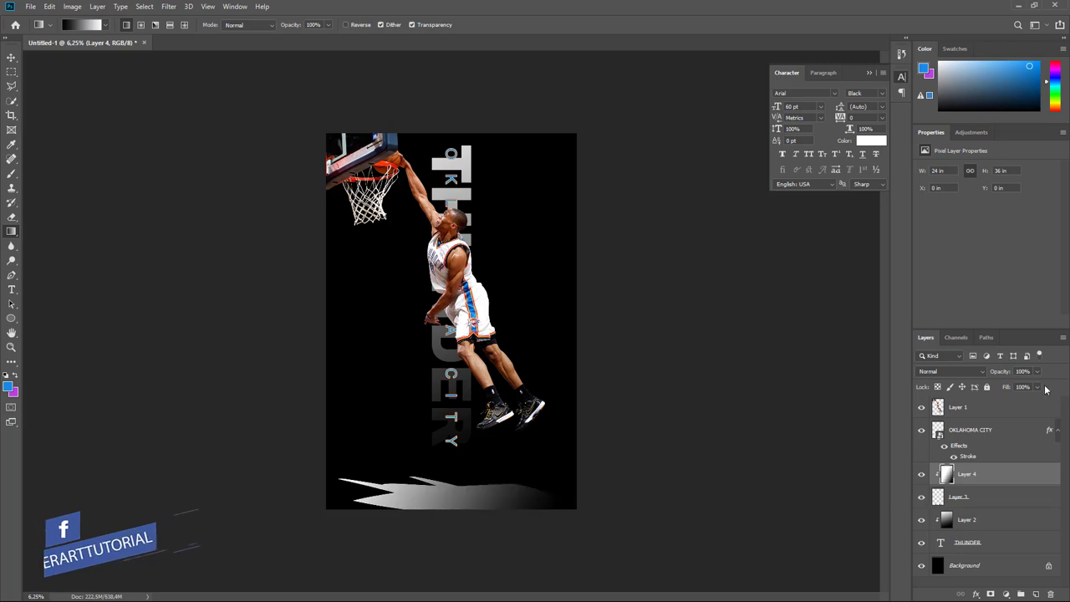
Set Layer 4 to the Linear Burn blend mode at 91% opacity
left_click(951, 371)
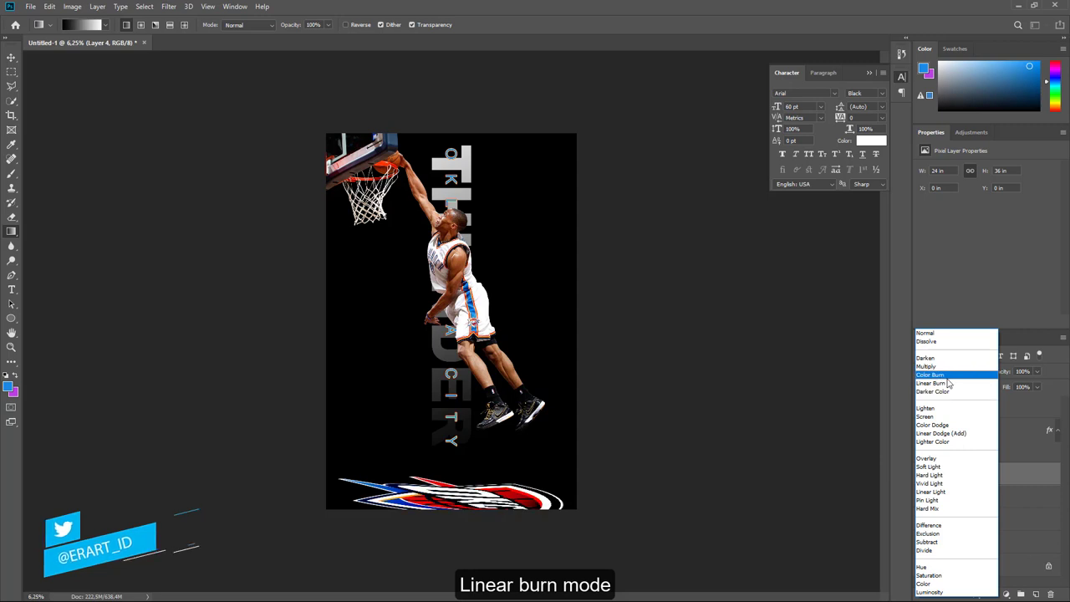
left_click(943, 383)
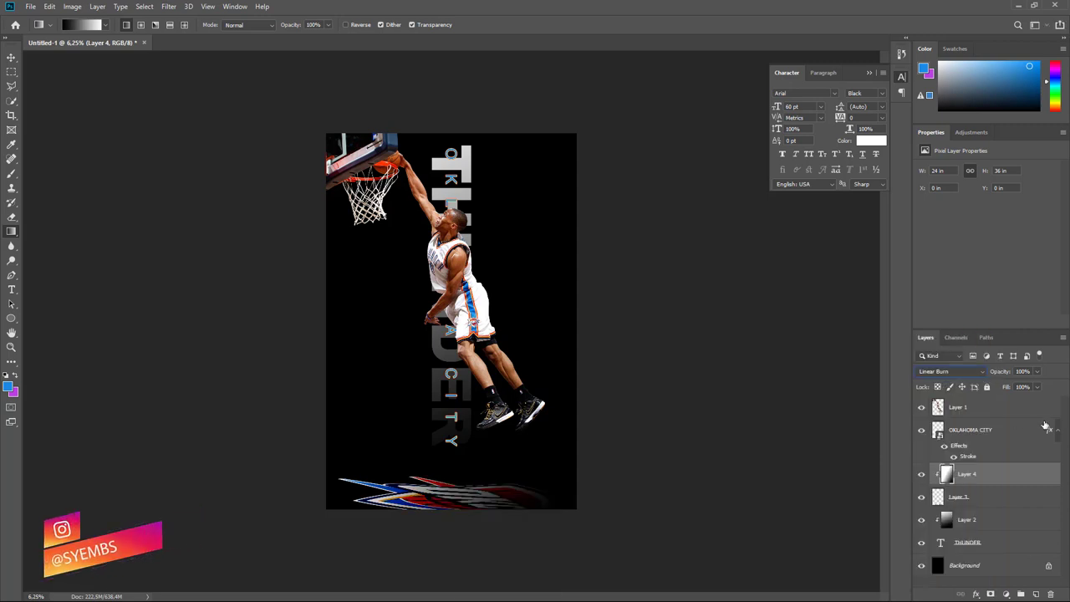
left_click(1037, 371)
mouse_move(1039, 387)
left_mouse_down()
mouse_move(1017, 386)
mouse_move(1033, 386)
left_mouse_up()
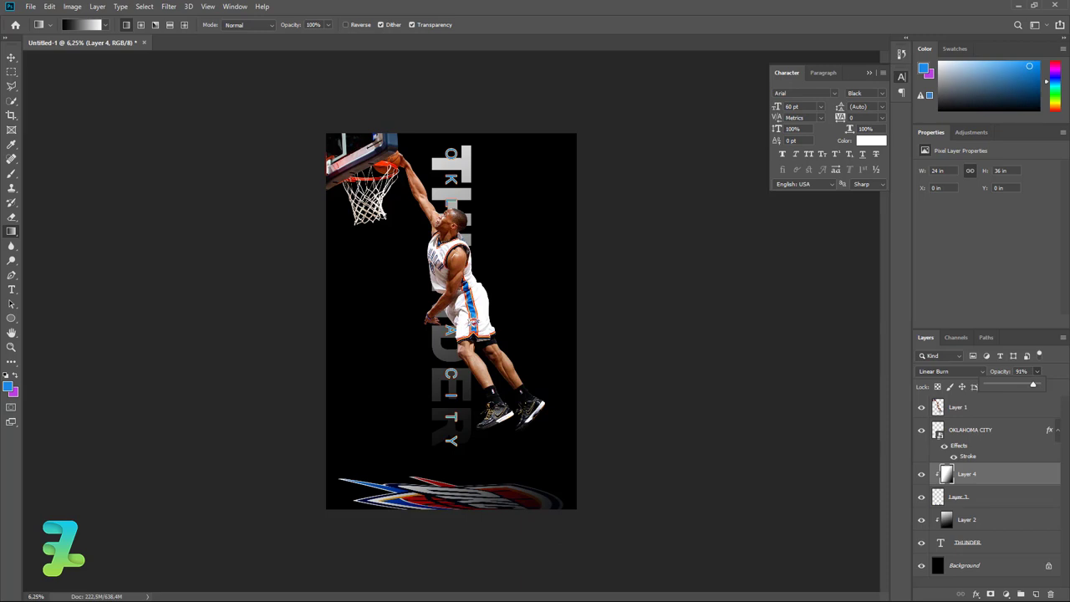
left_click(13, 56)
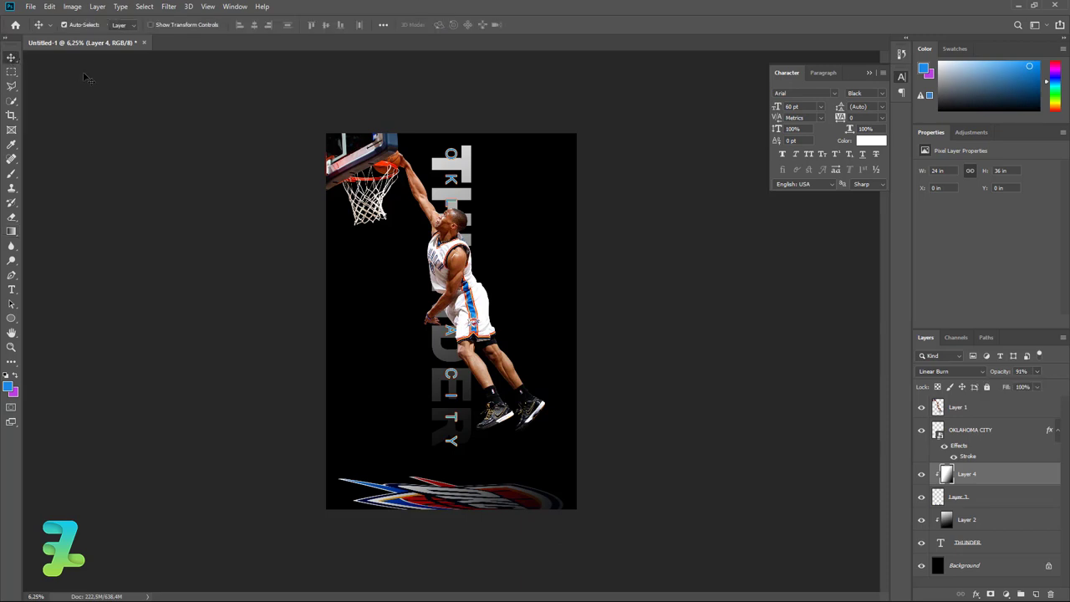
Add a new layer clipped to the player cut-out (Layer 1)
left_click(362, 168)
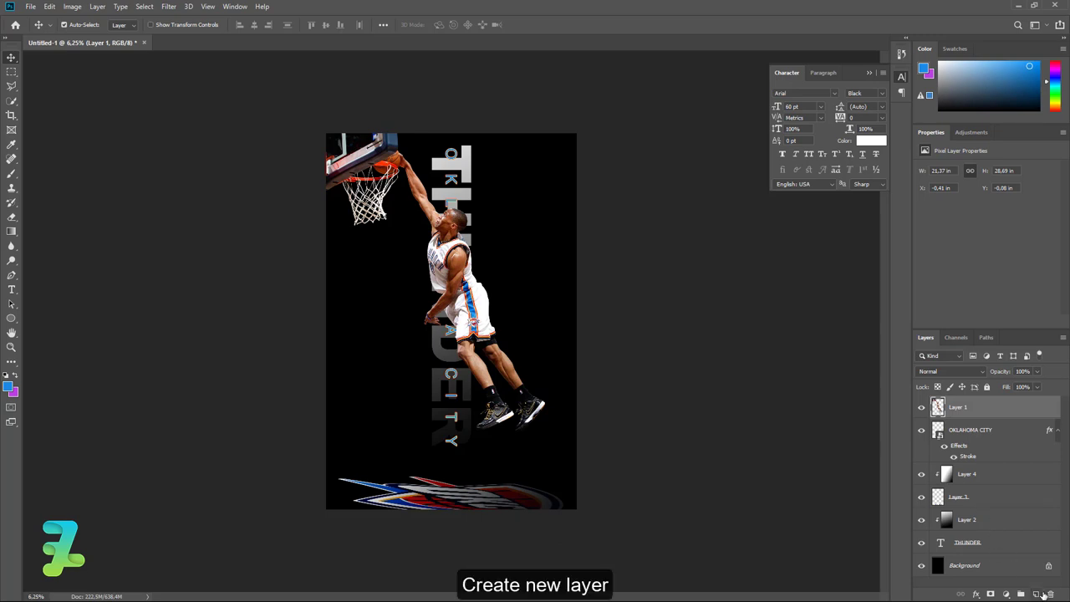
left_click(1037, 594)
right_click(981, 407)
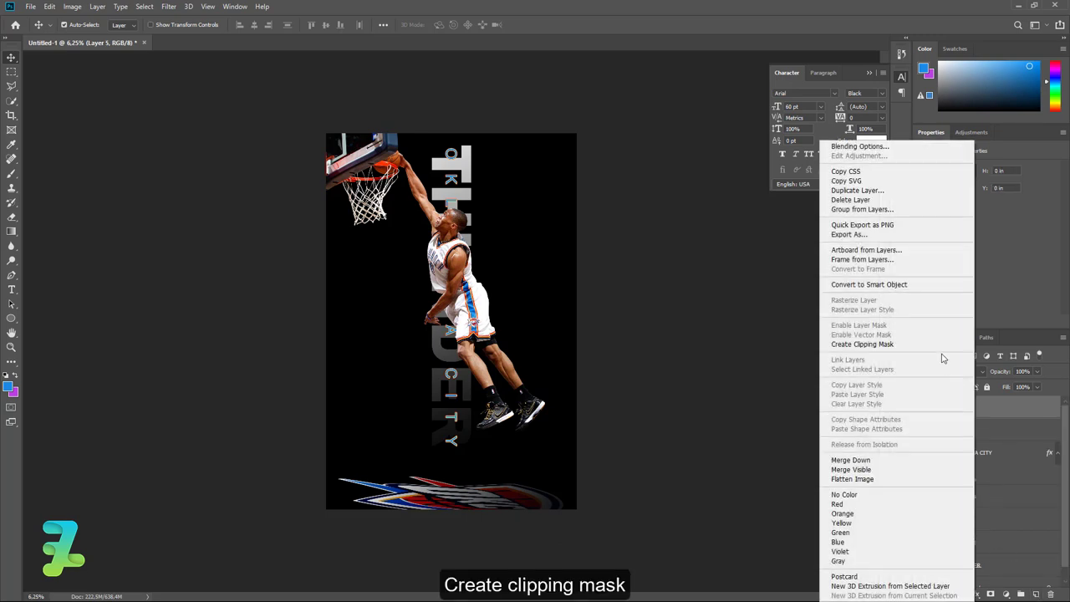
left_click(900, 344)
Set the foreground to black and enlarge the soft brush to 291 px
left_click(8, 386)
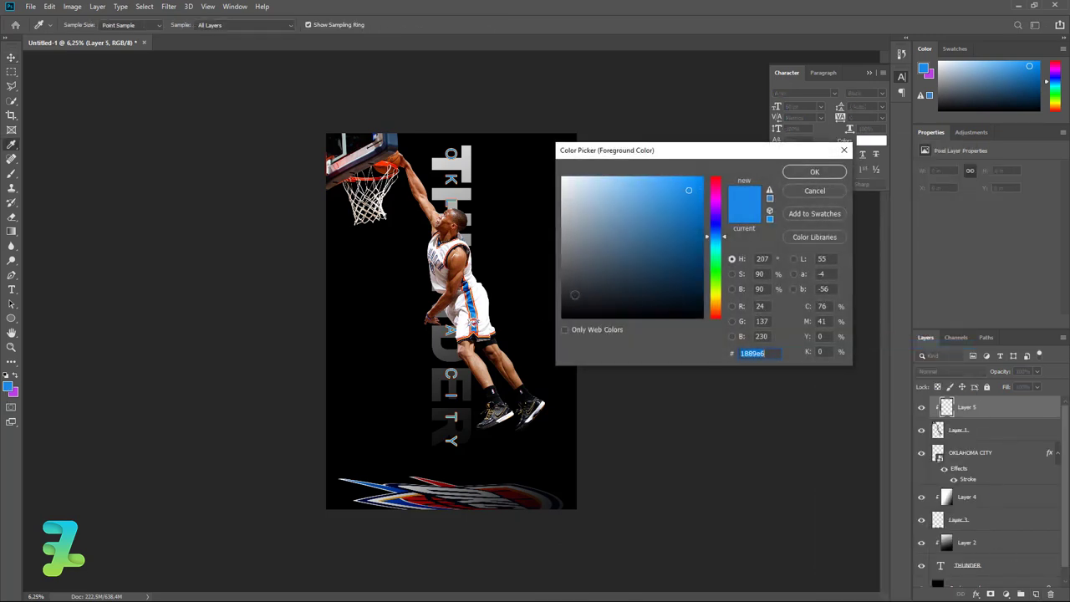
left_click(562, 318)
left_click(814, 171)
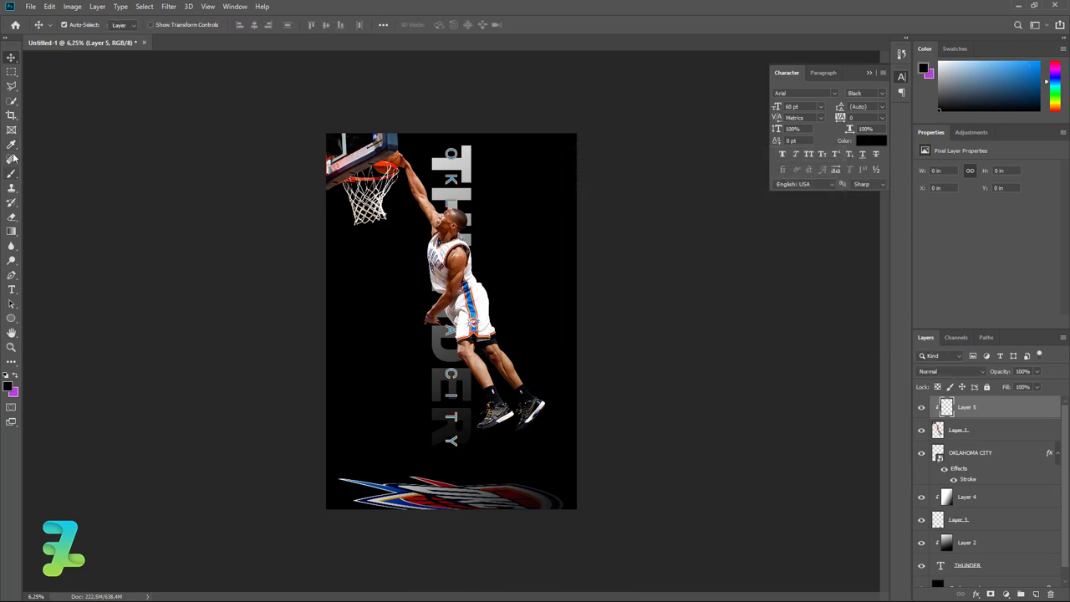
left_click(12, 174)
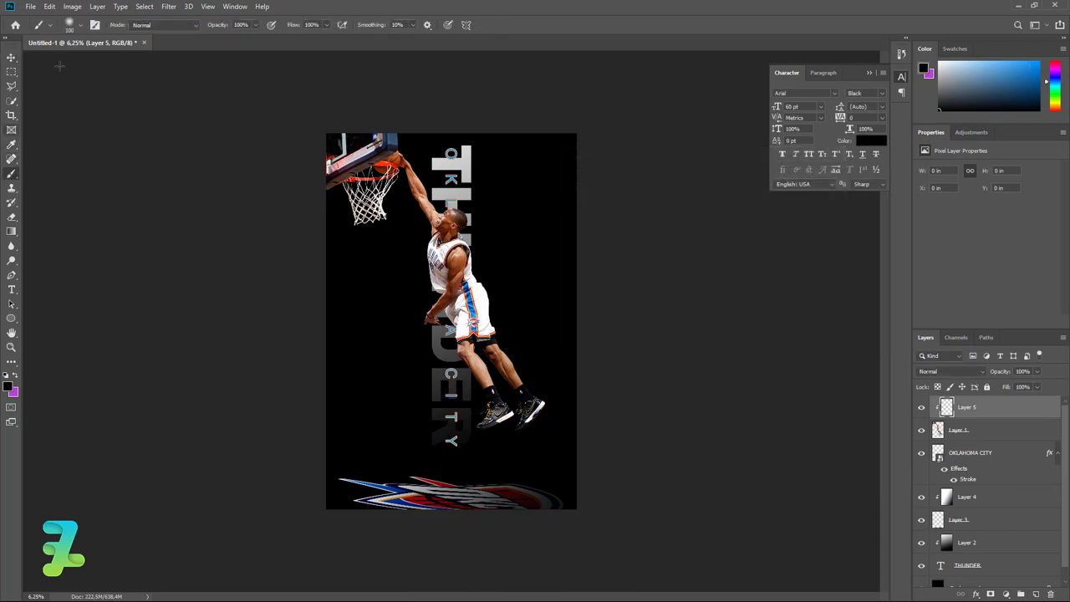
left_click(81, 26)
left_click_drag(97, 60, 118, 62)
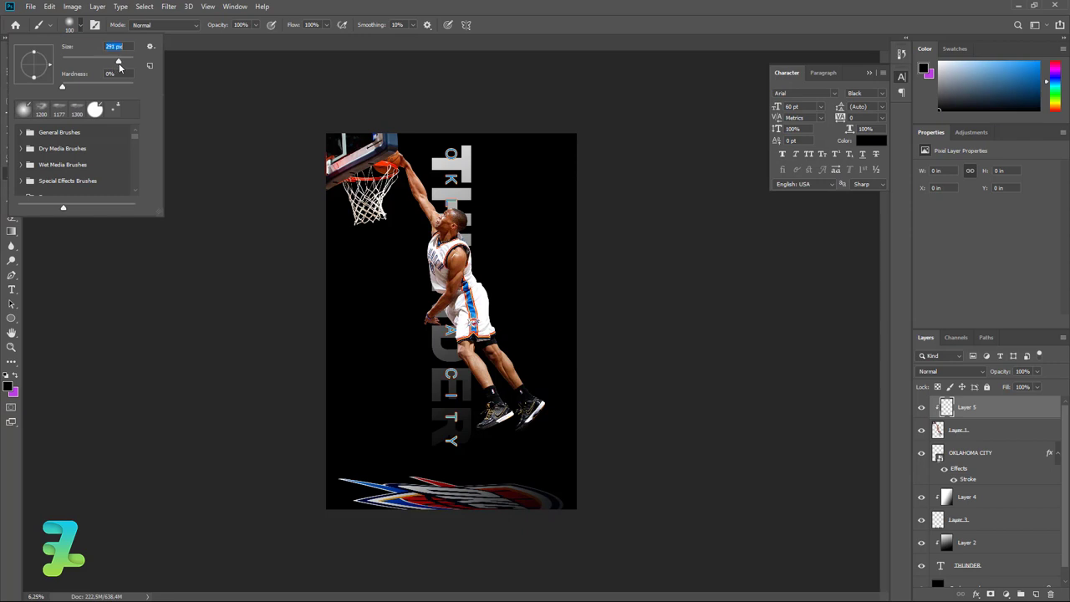
left_click(82, 26)
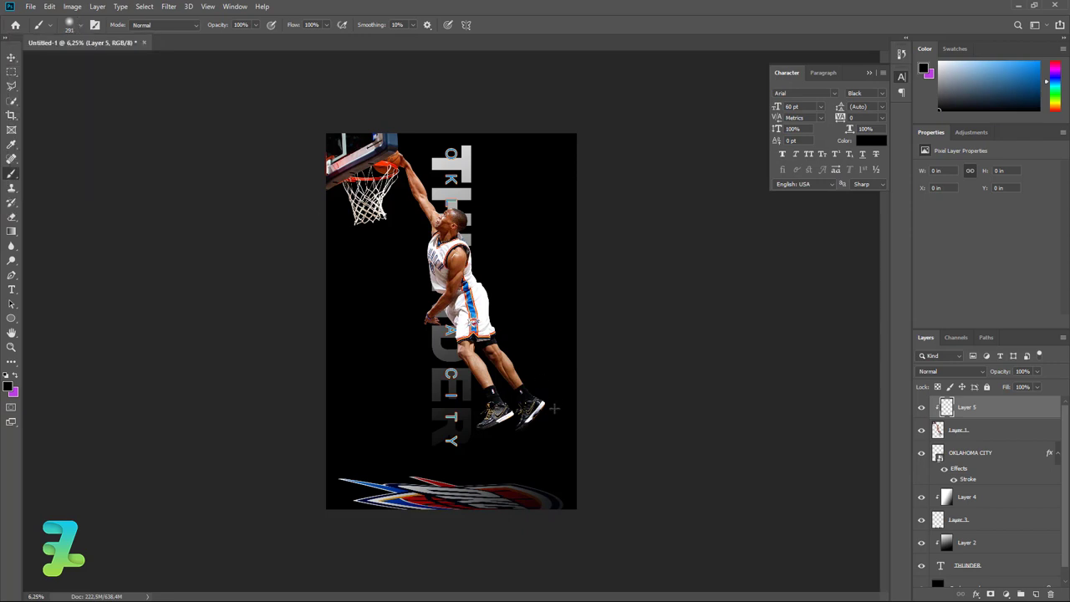
Paint black over the top-left backboard and hoop net, then add empty Layer 6
left_click_drag(515, 423, 545, 432)
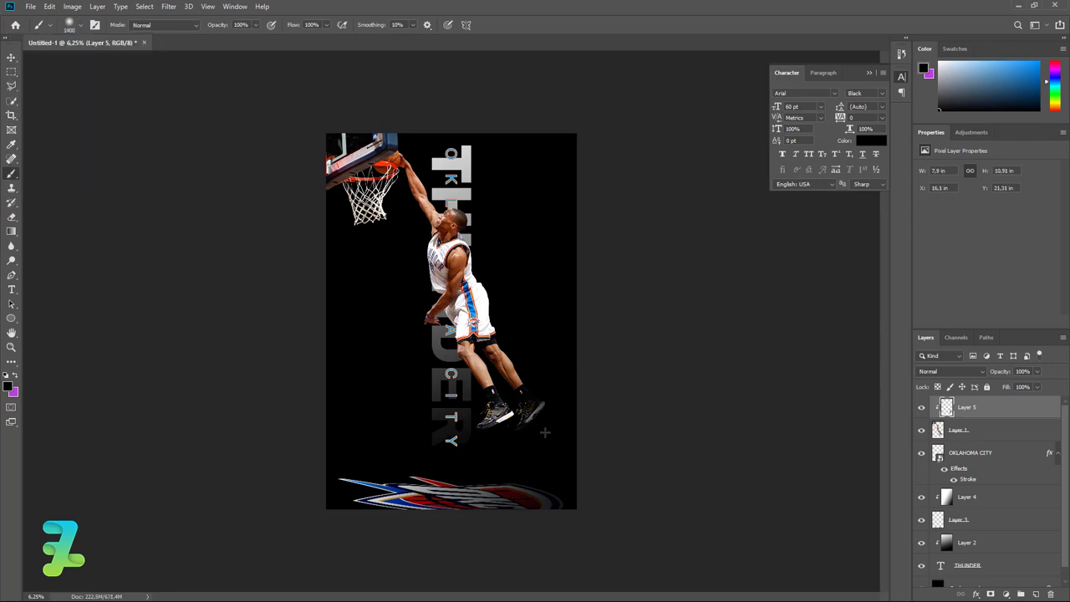
key("ctrl+z")
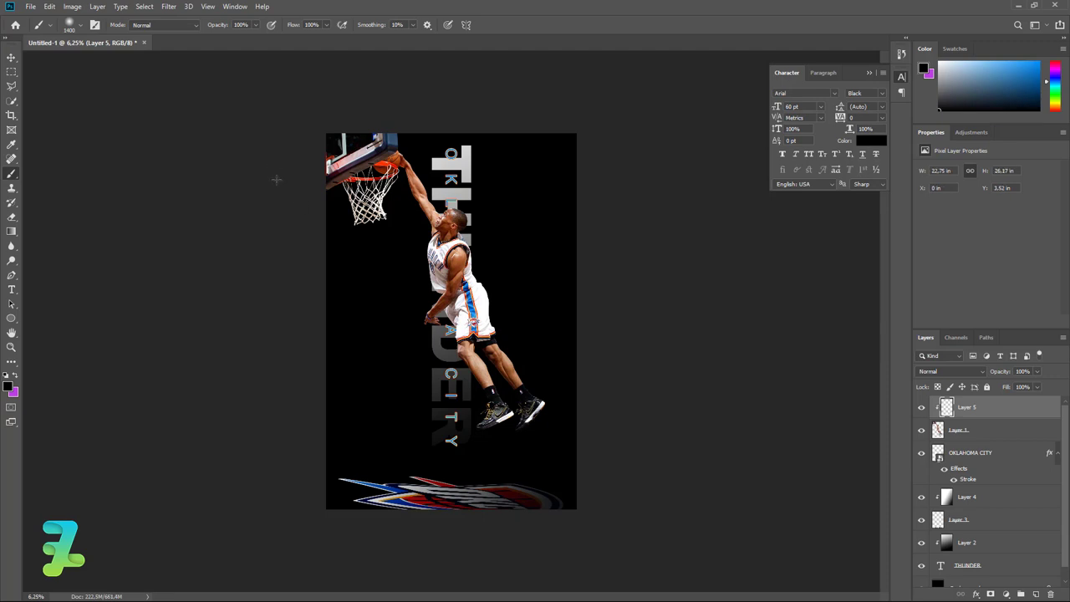
mouse_move(280, 175)
left_mouse_down()
mouse_move(318, 119)
mouse_move(356, 120)
left_mouse_up()
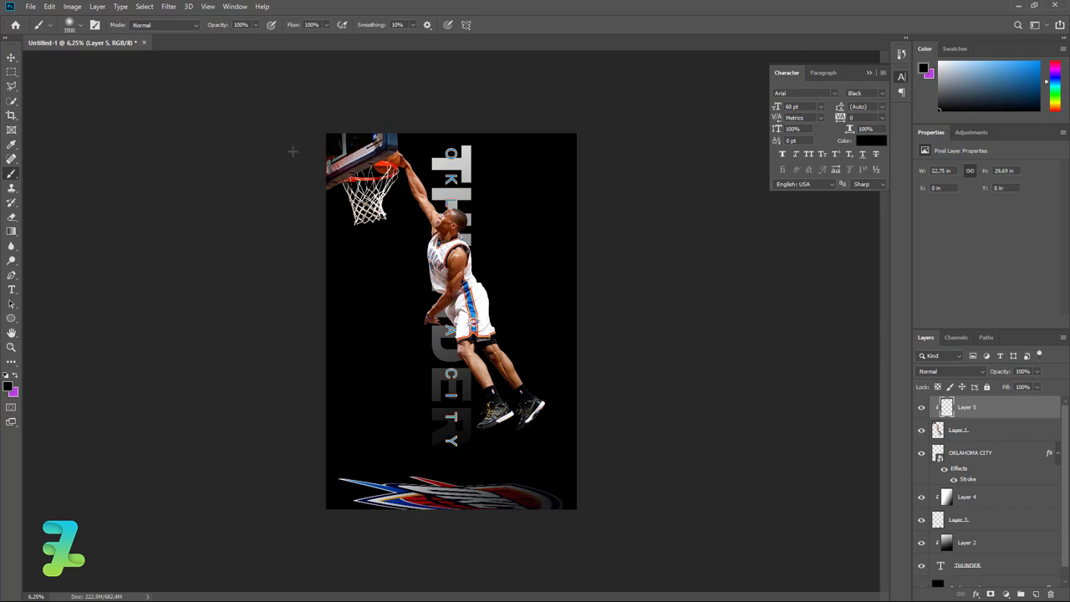
mouse_move(319, 170)
left_mouse_down()
mouse_move(320, 203)
mouse_move(287, 244)
left_mouse_up()
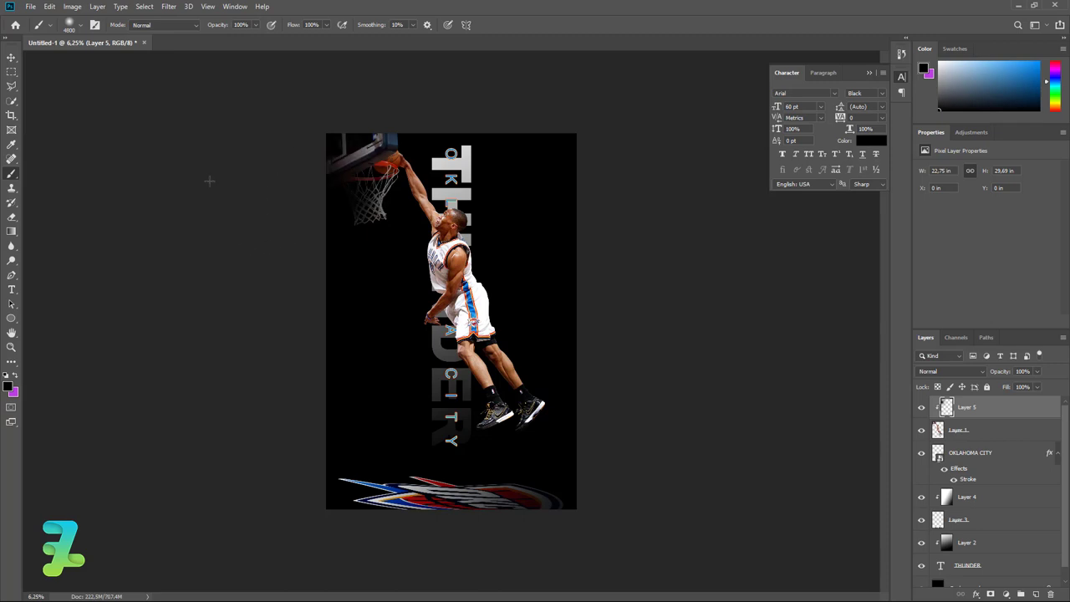
key("ctrl+z")
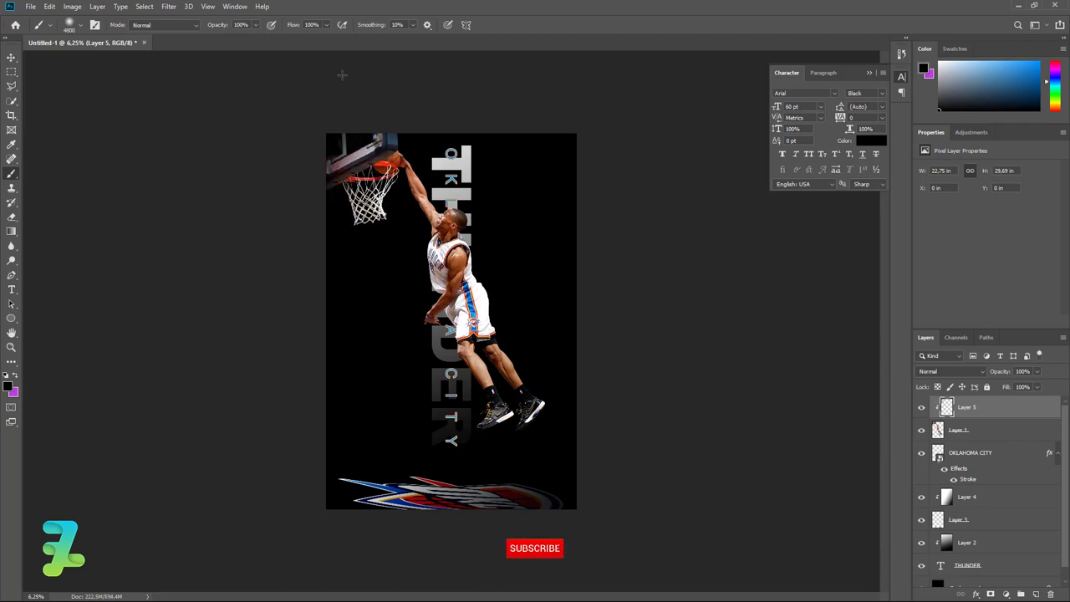
key("ctrl+shift+z")
key("ctrl+shift+z")
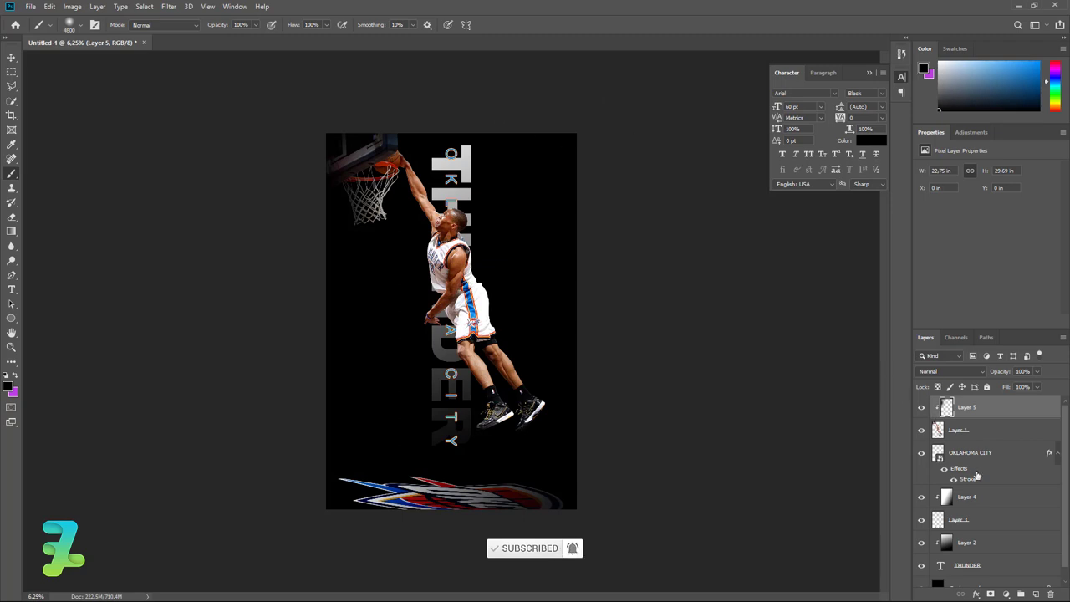
left_click(1036, 594)
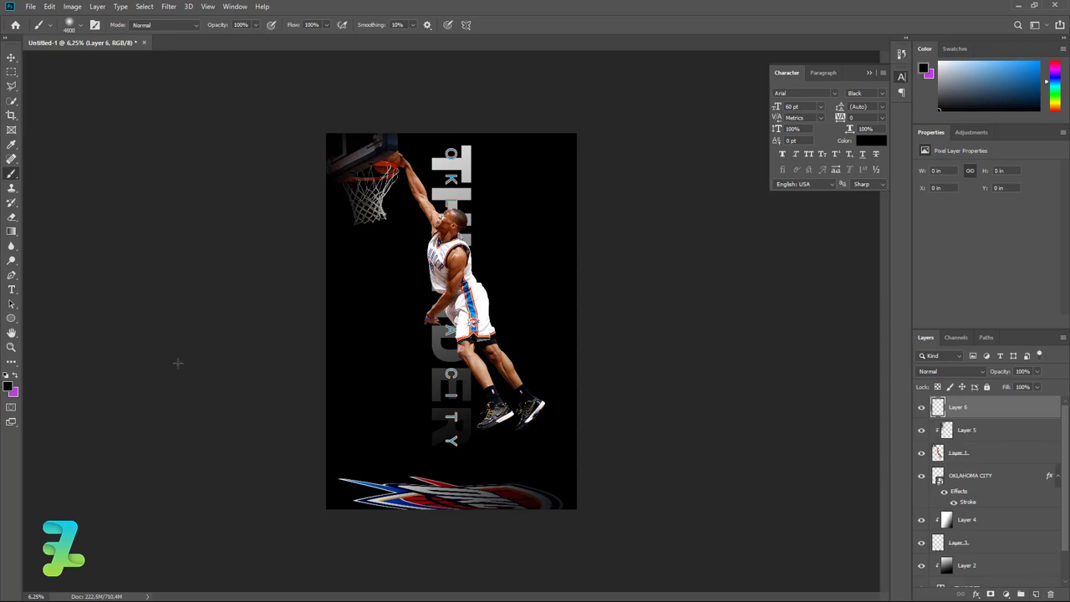
Paint a soft cream (#fffbeb) glow on Layer 6 from the rim down to the lower poster
left_click(8, 385)
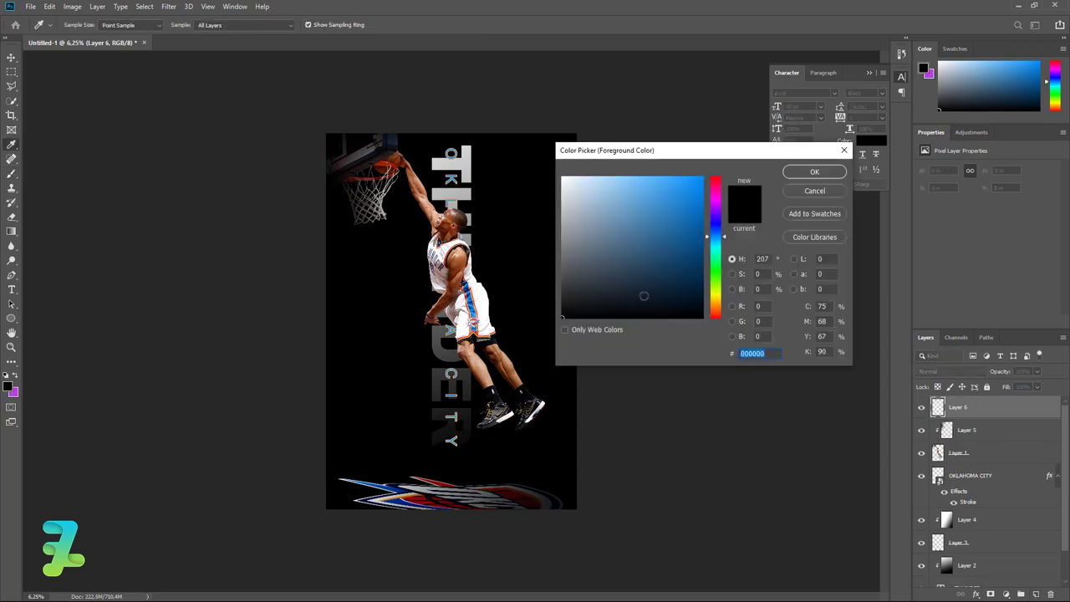
left_click_drag(717, 303, 719, 300)
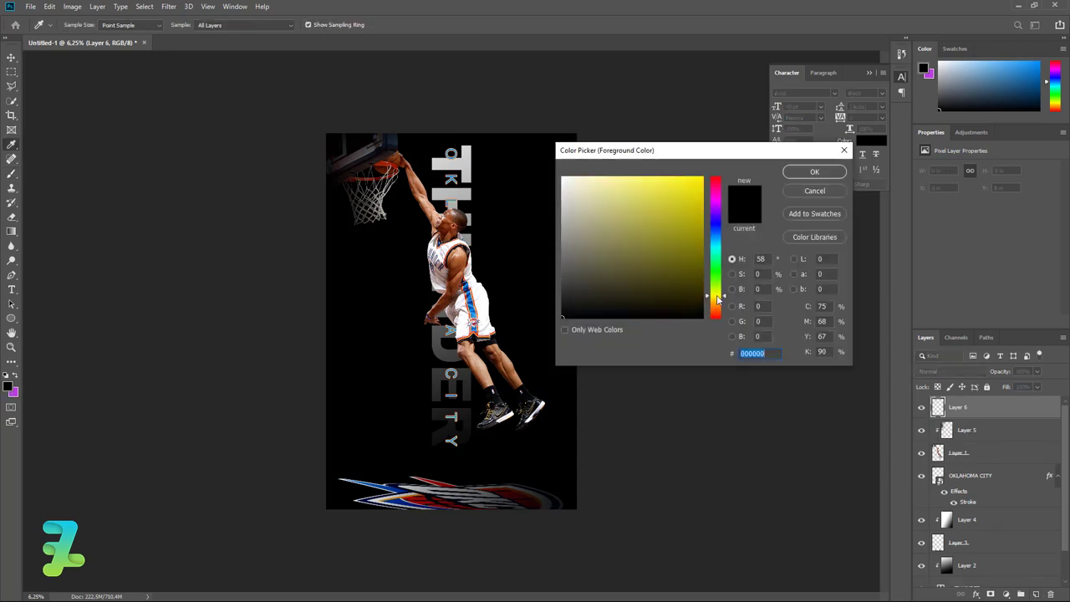
left_click_drag(615, 207, 577, 165)
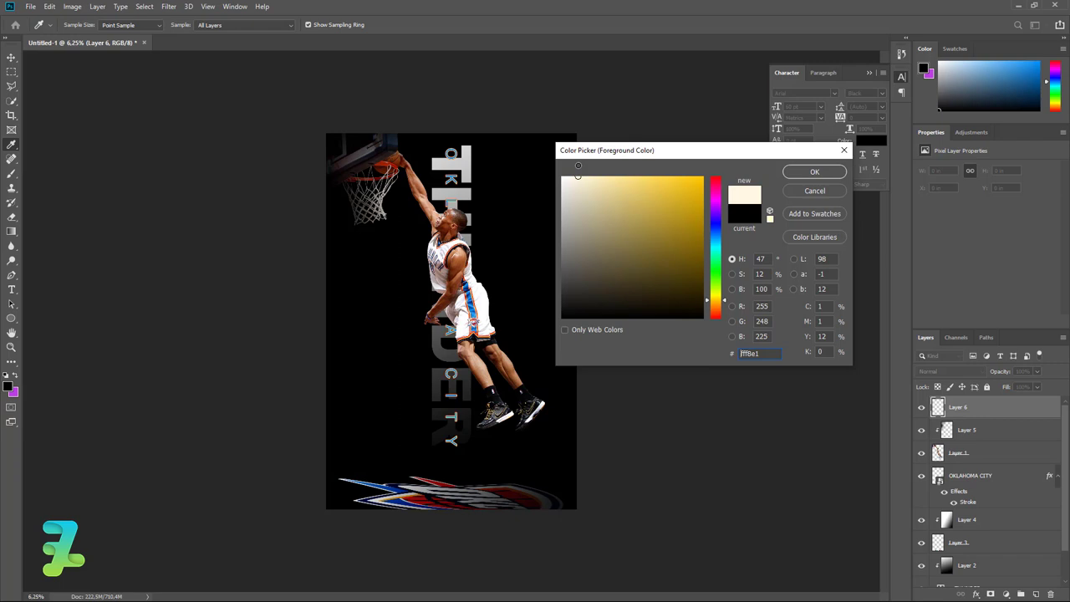
left_click(815, 171)
key("b")
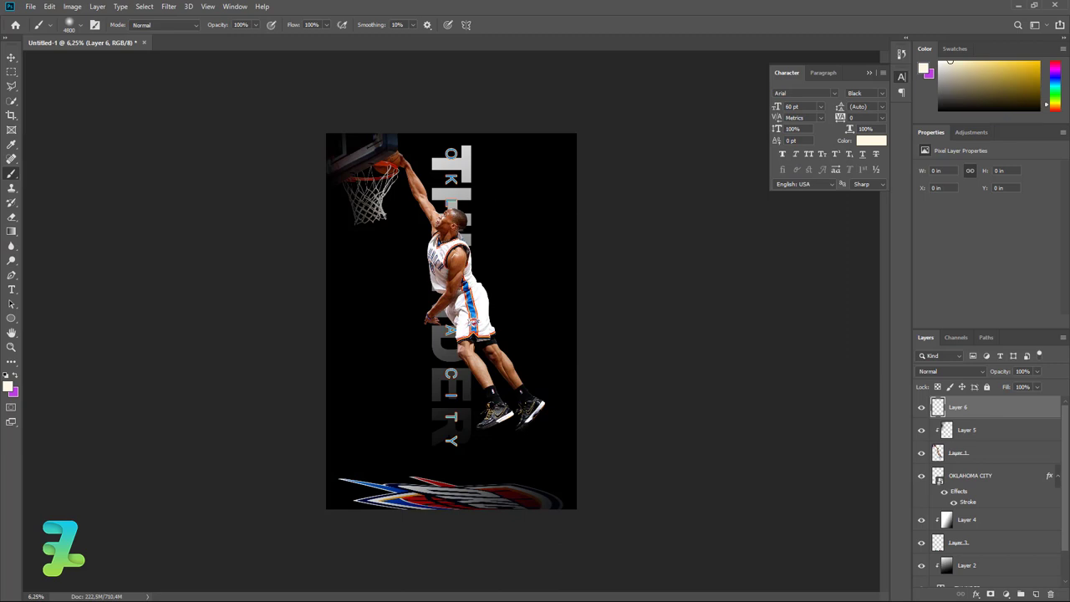
left_click(457, 229)
key("ctrl+z")
left_click_drag(419, 169, 459, 293)
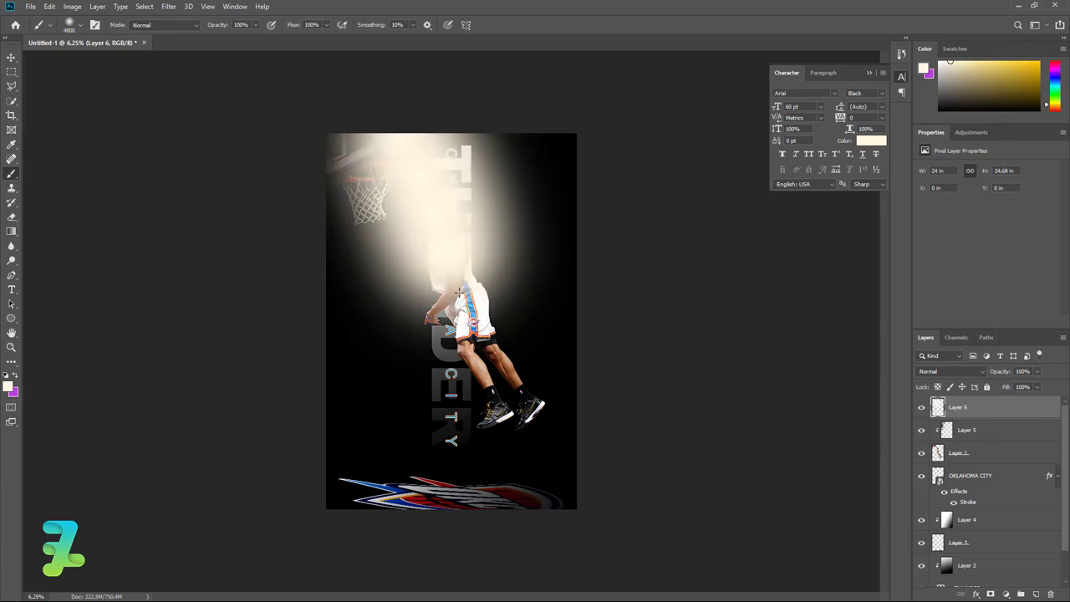
left_click_drag(468, 405, 501, 513)
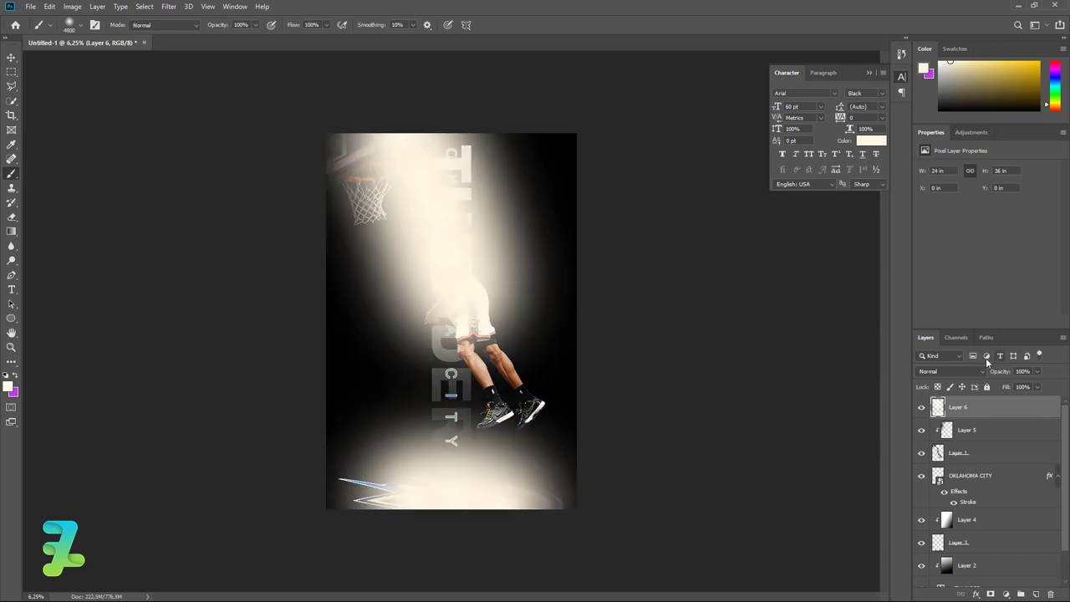
Set Layer 6 to Multiply, then bring up adjustment layers with Layer 1 selected
left_click(951, 371)
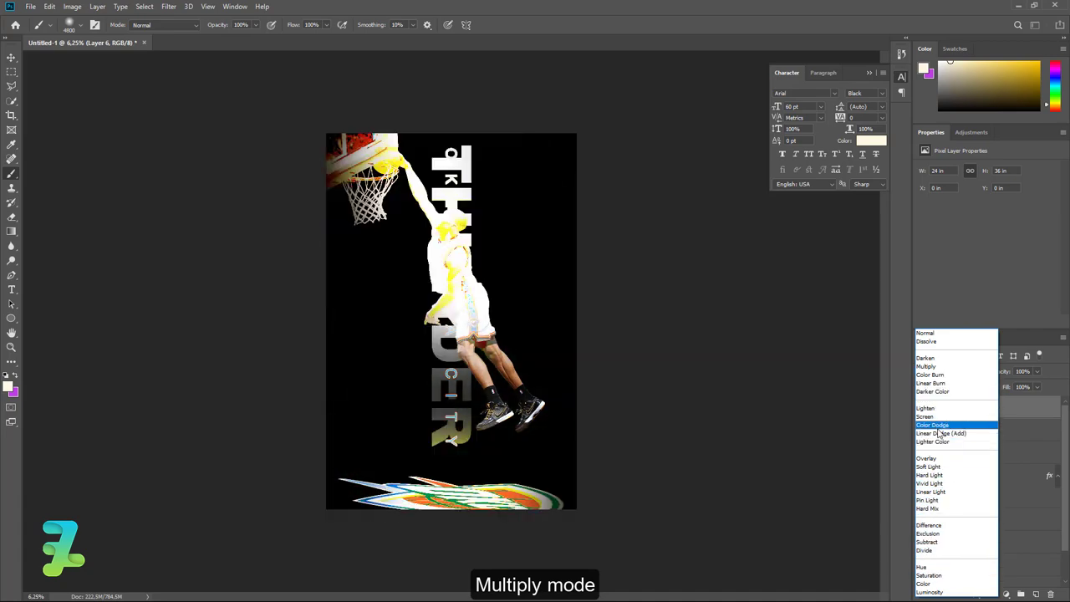
left_click(925, 366)
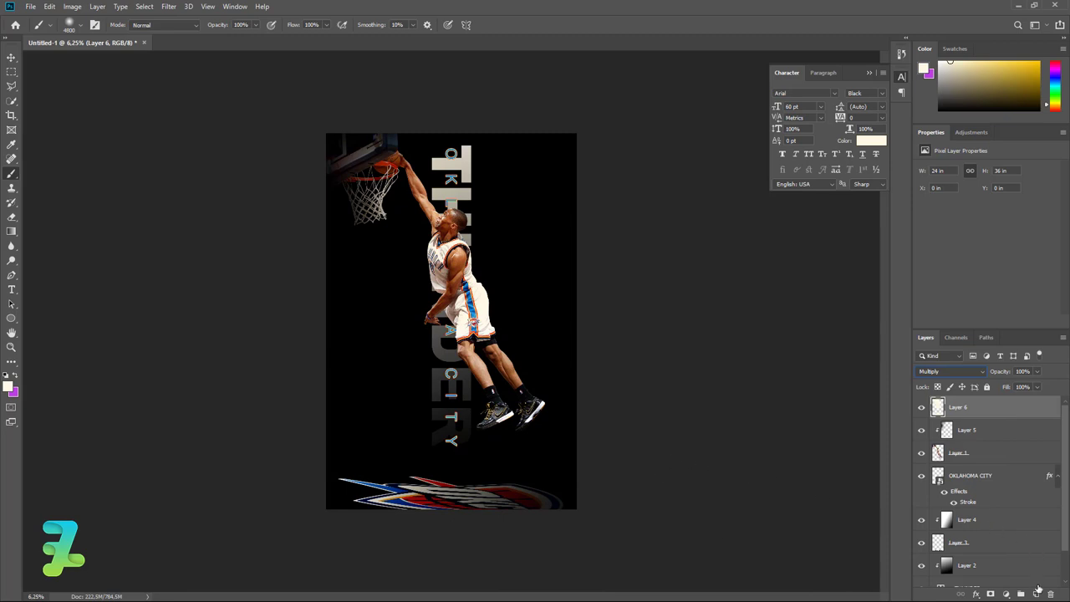
left_click(941, 457)
left_click(1006, 593)
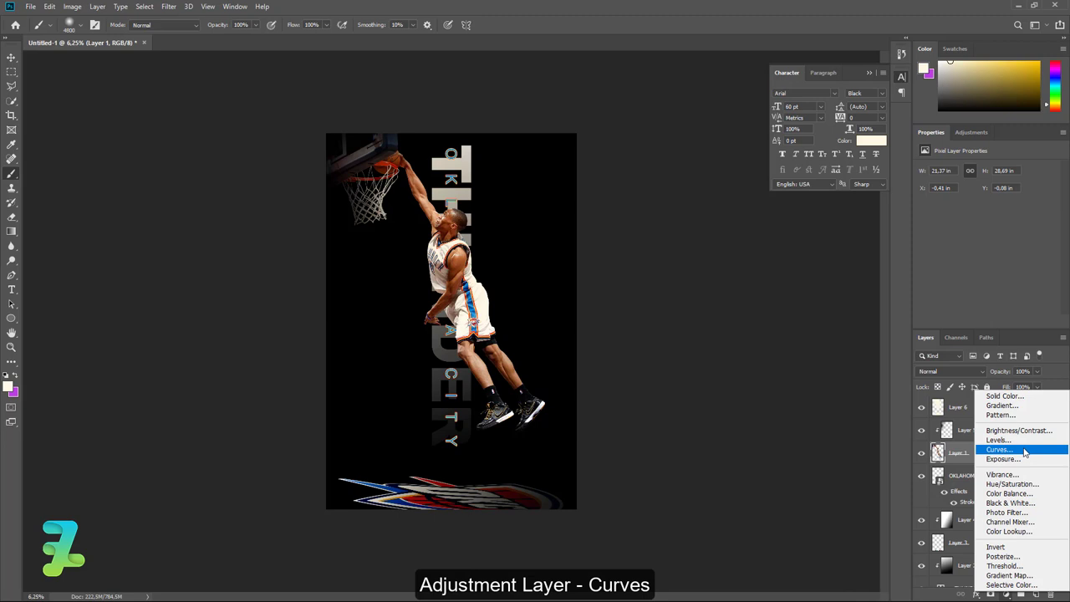
Add a darkening Curves 1 adjustment and paint its mask off the player's head and torso
left_click(1025, 450)
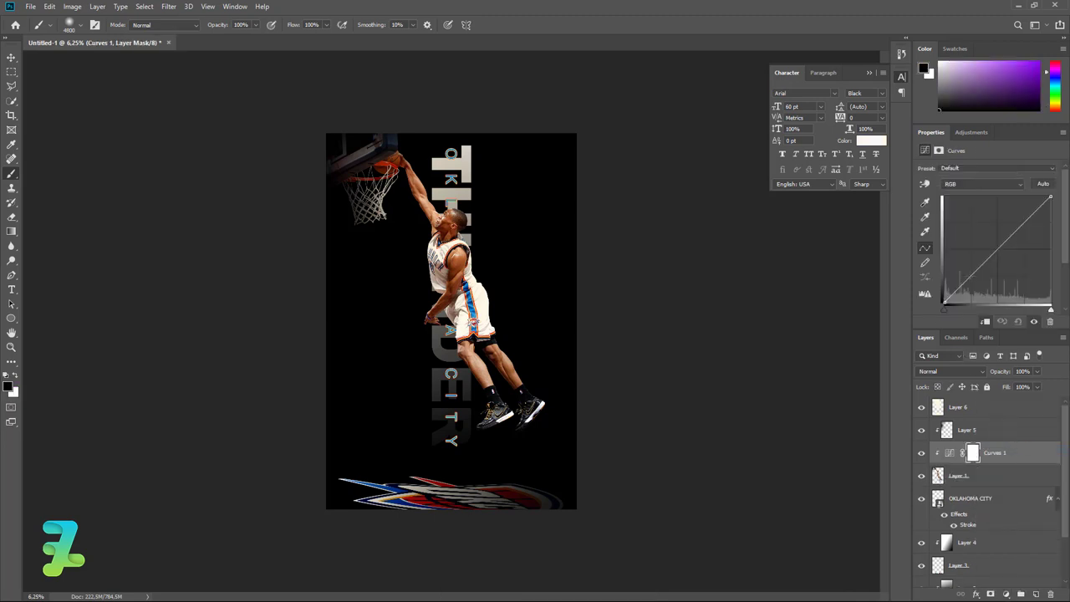
left_click_drag(969, 276, 986, 294)
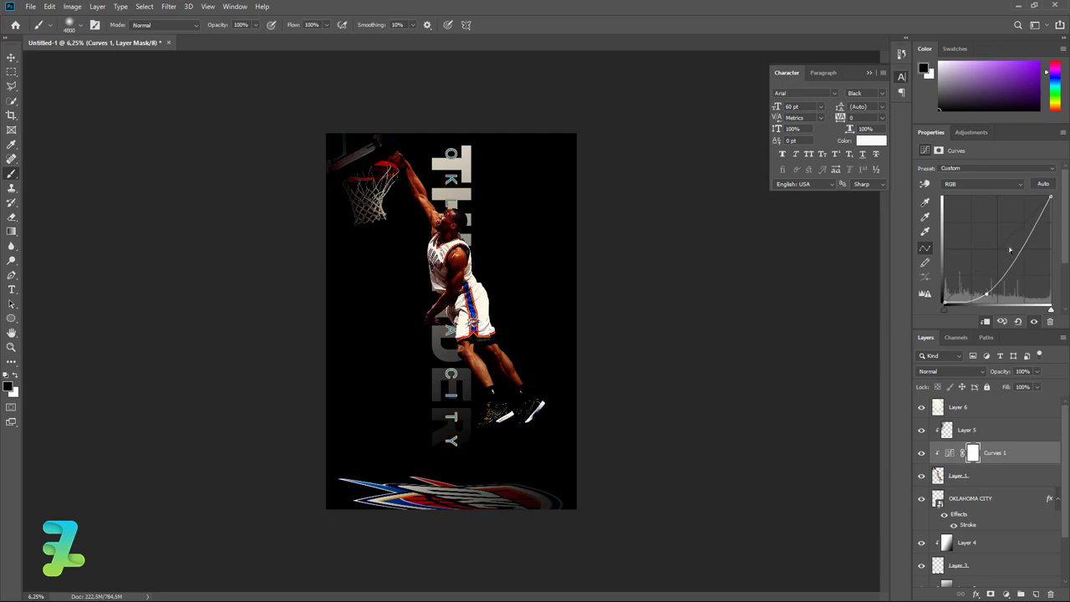
left_click(974, 452)
key("j")
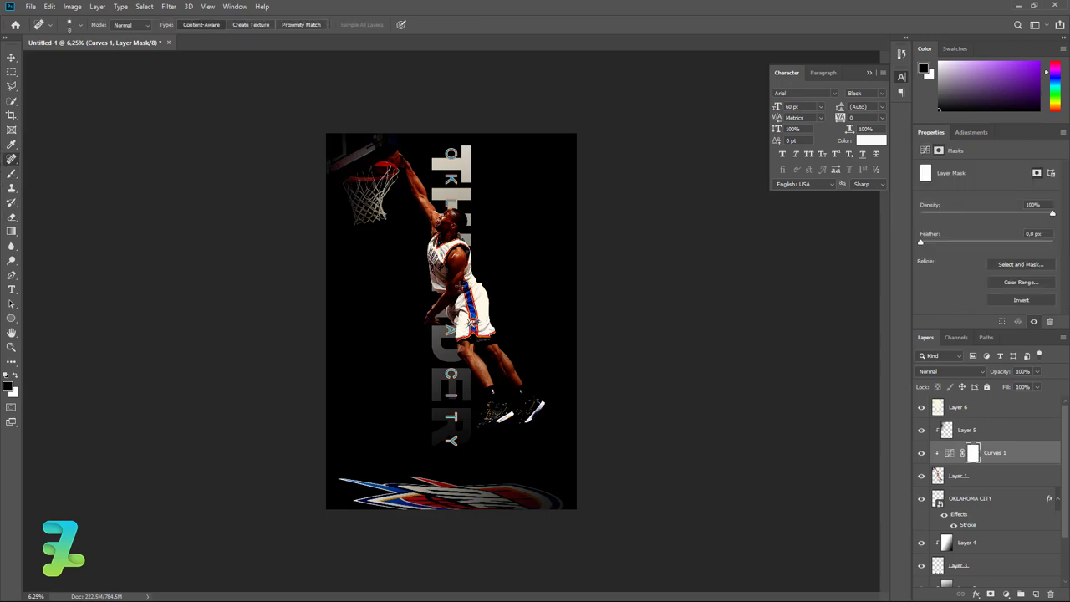
left_click(12, 173)
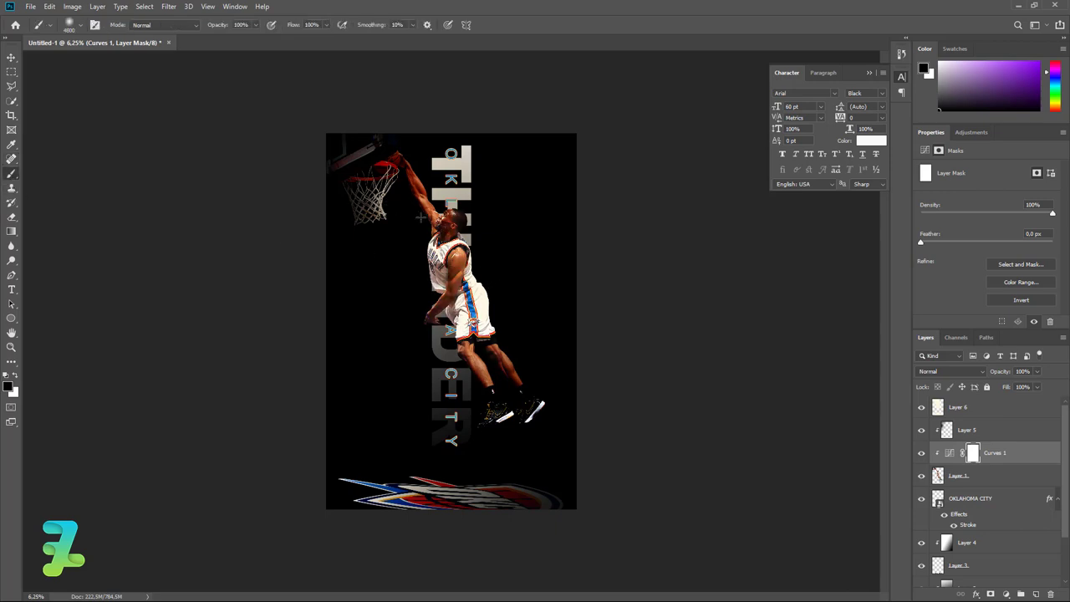
left_click_drag(420, 218, 423, 216)
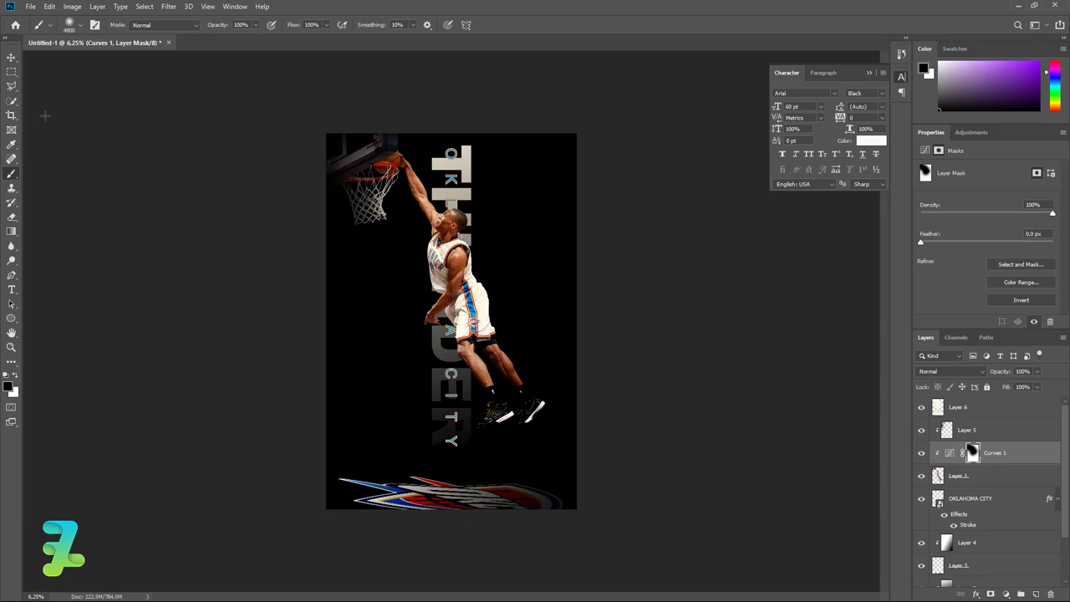
left_click(12, 57)
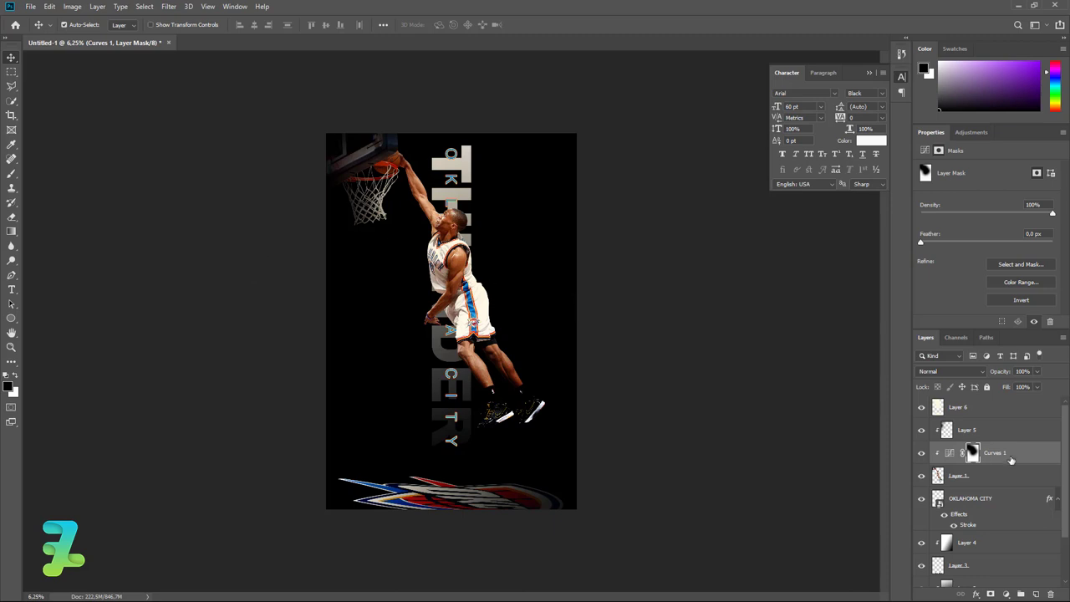
Draw a red 112 × 112 px circle (Ellipse 1) above Layer 6, left of the player
left_click(1007, 415)
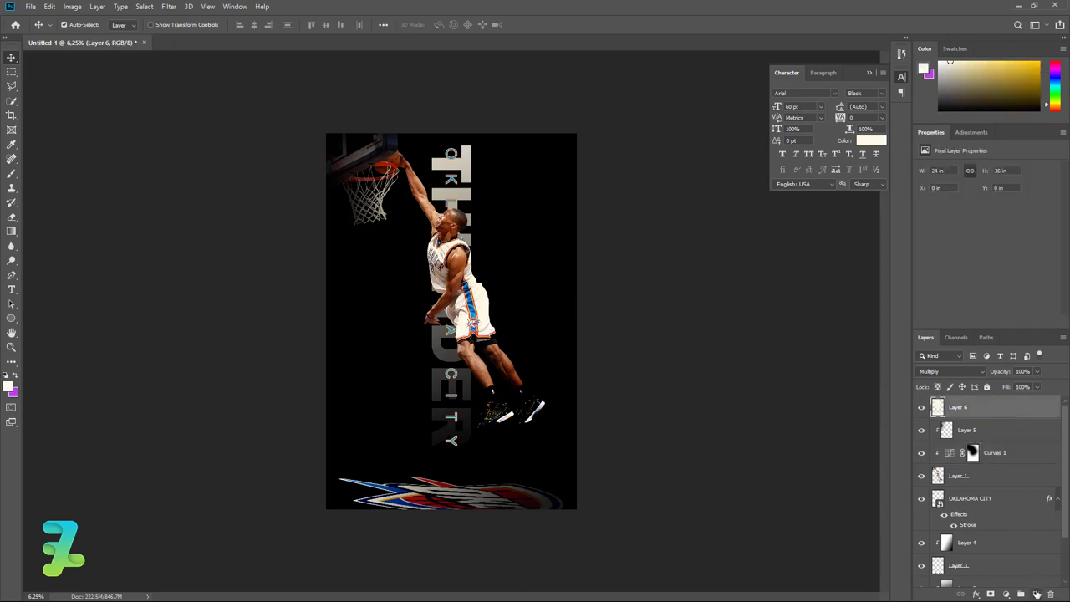
left_click(1035, 593)
left_click(11, 319)
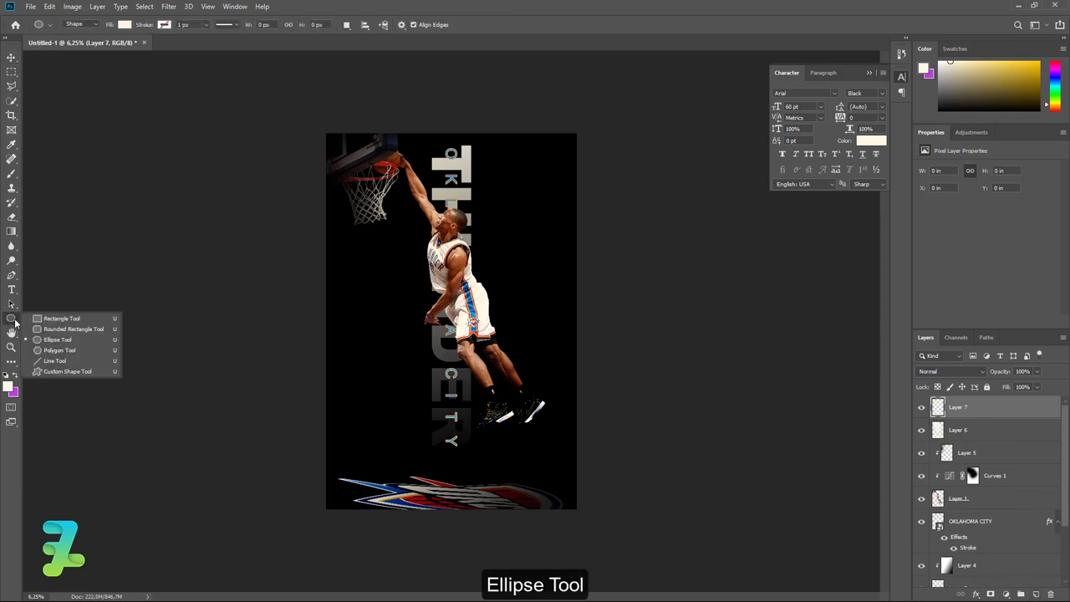
left_click(56, 340)
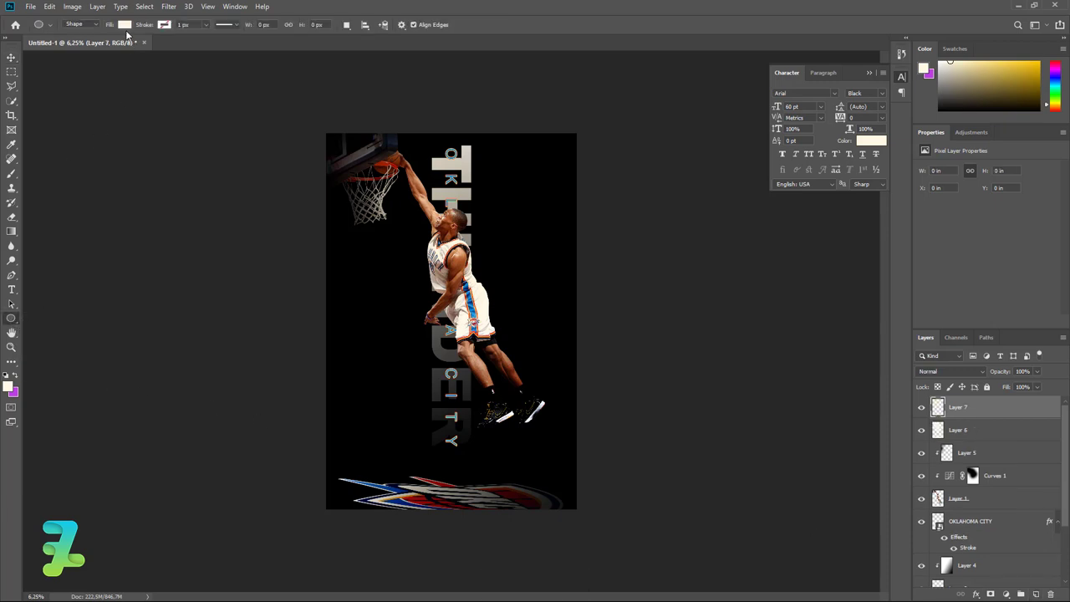
left_click(124, 24)
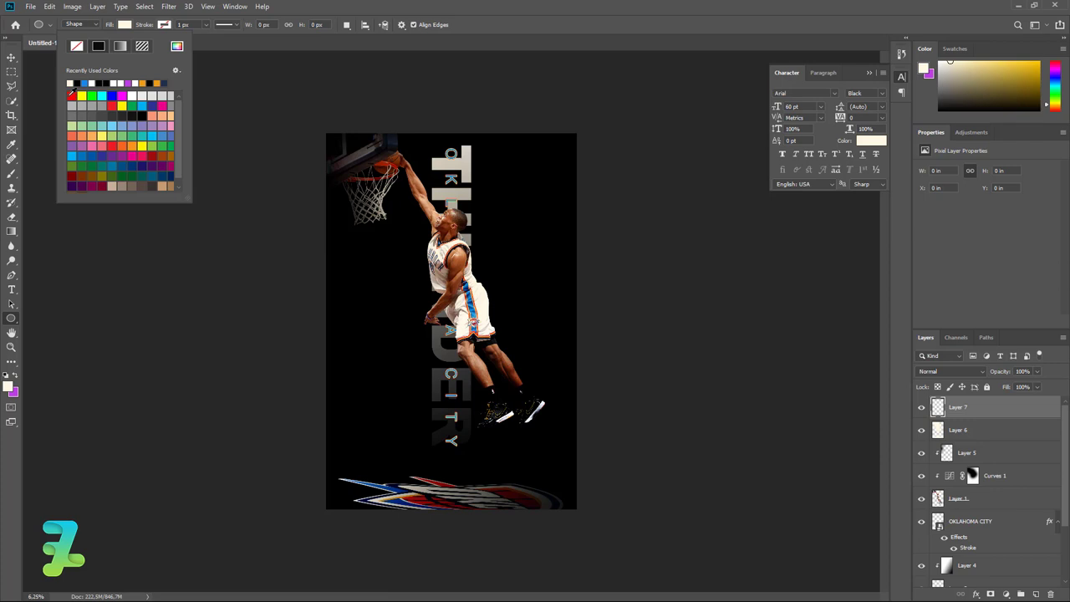
left_click(71, 94)
left_click(121, 25)
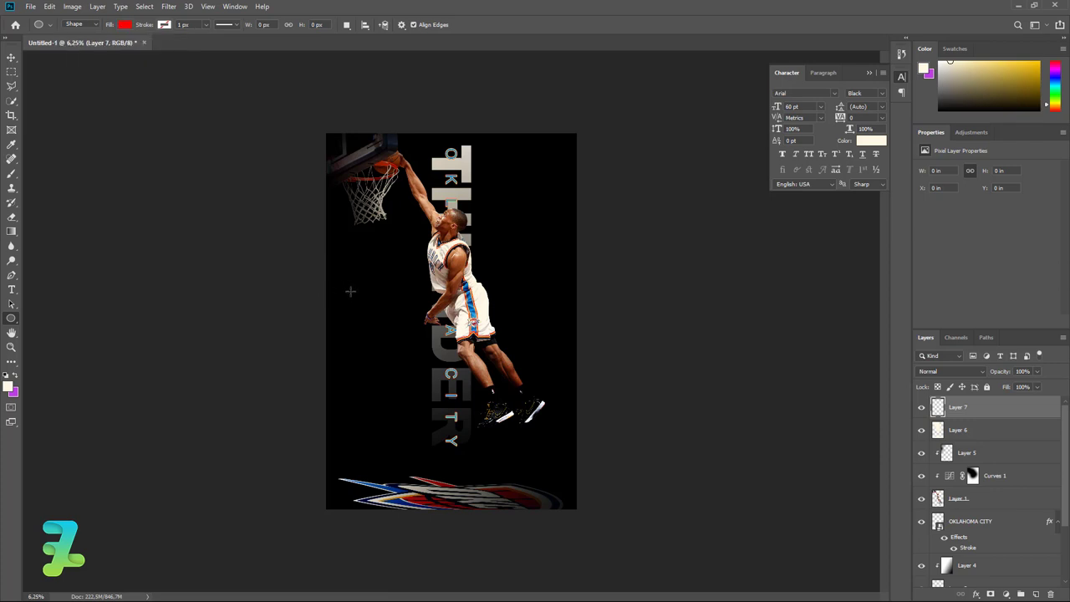
left_click_drag(344, 293, 347, 295)
left_click(13, 55)
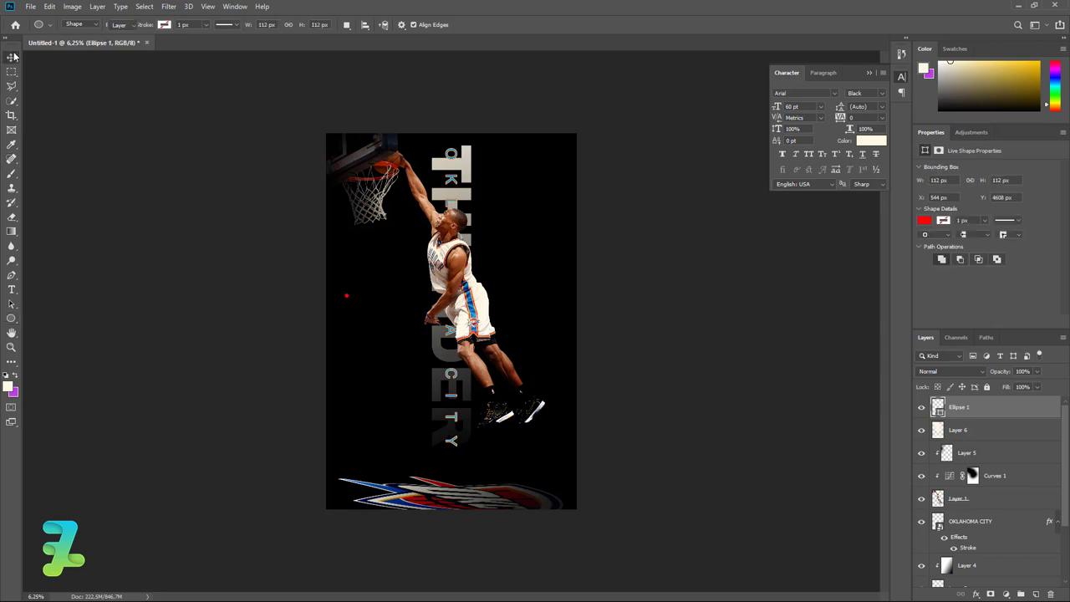
Centre the red circle horizontally and vertically on the canvas
key("ctrl+plus")
key("ctrl+a")
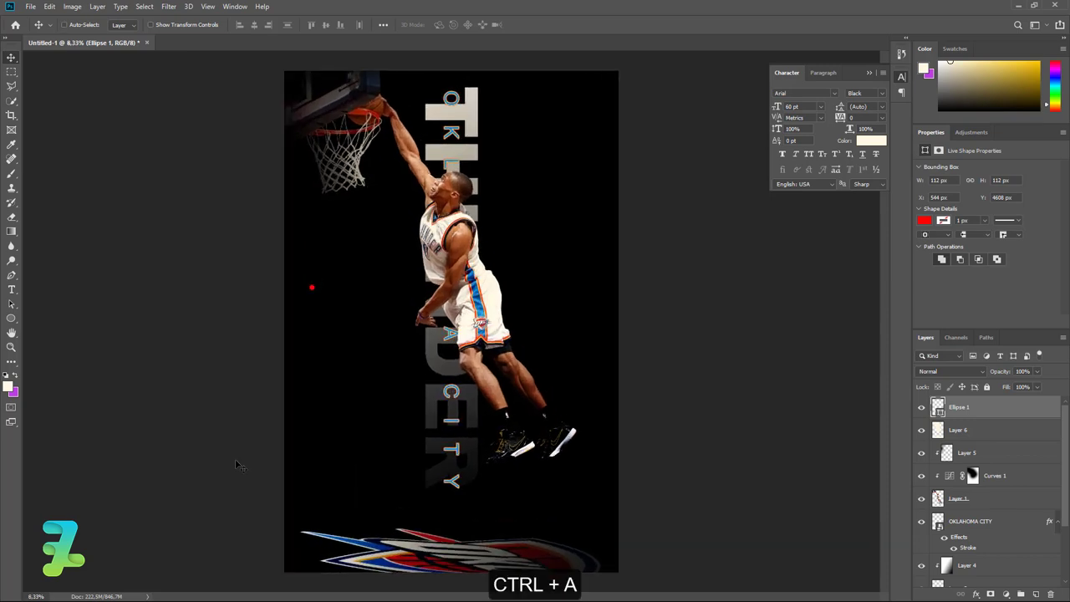
key("ctrl+plus")
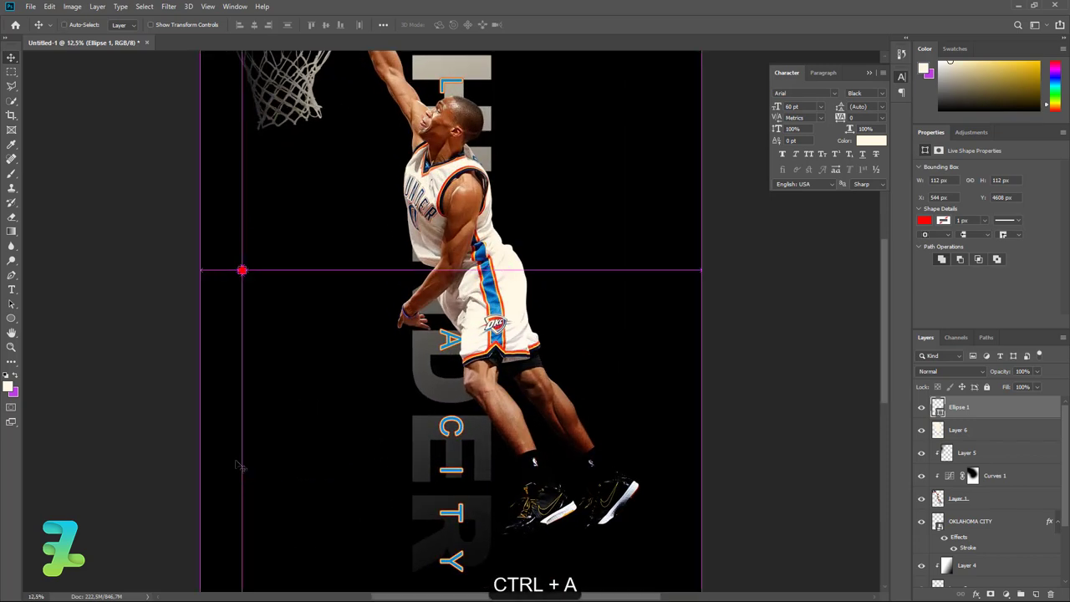
left_click(254, 24)
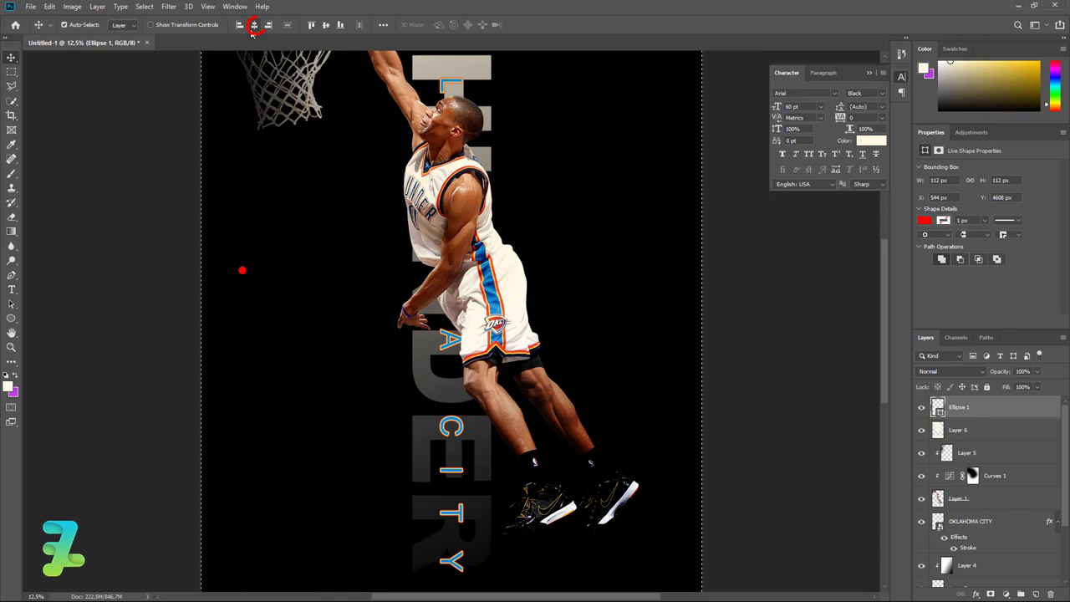
left_click(325, 24)
key("ctrl+d")
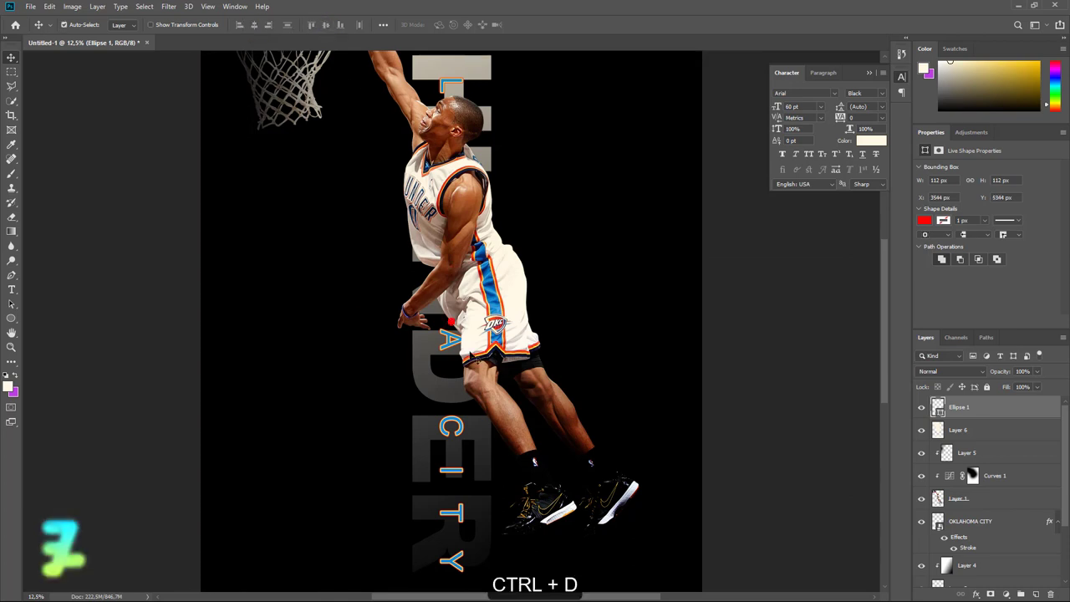
Duplicate the red dot and place the first copies to its right
key("ctrl+j")
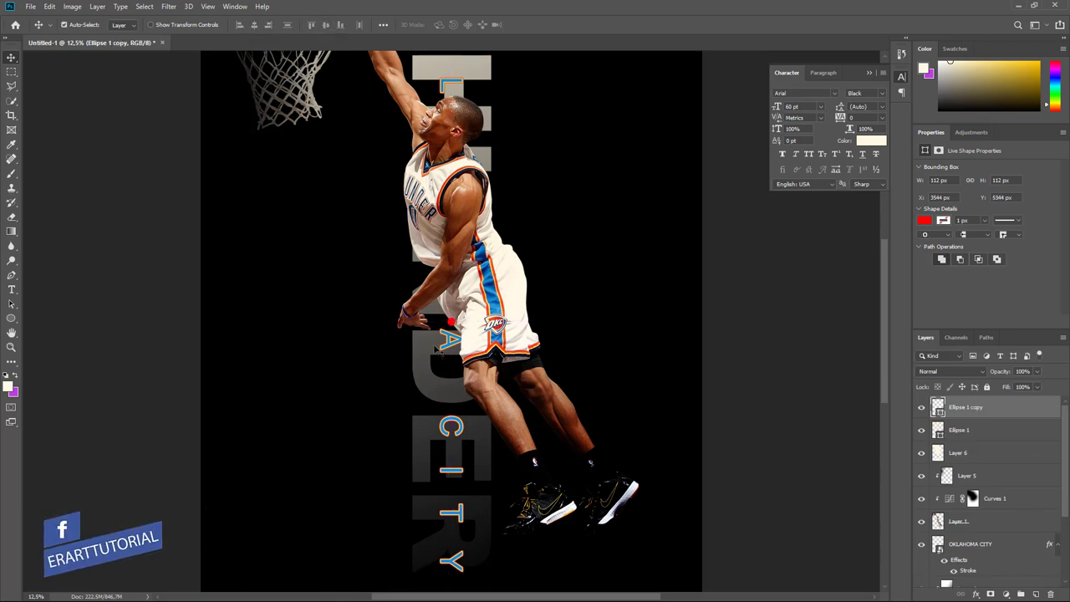
left_click_drag(451, 323, 500, 328)
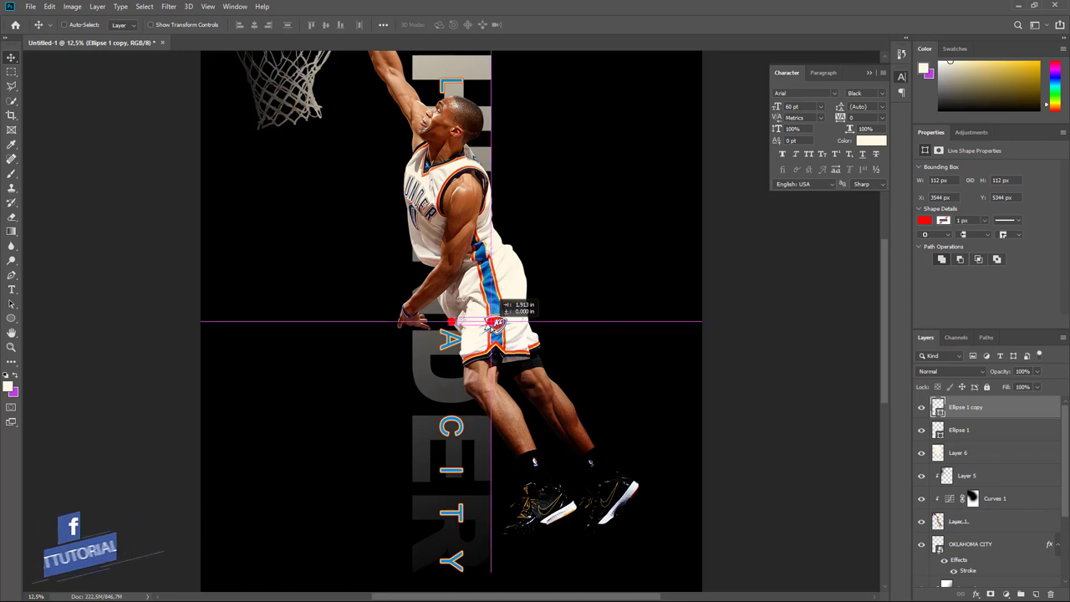
key("ctrl+j")
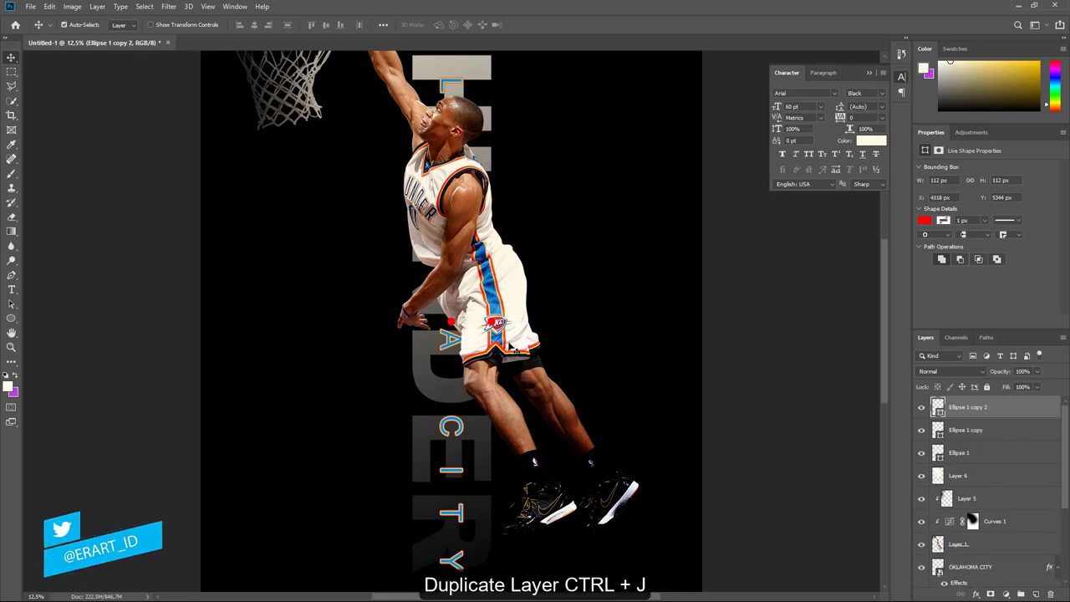
left_click_drag(500, 324, 526, 322)
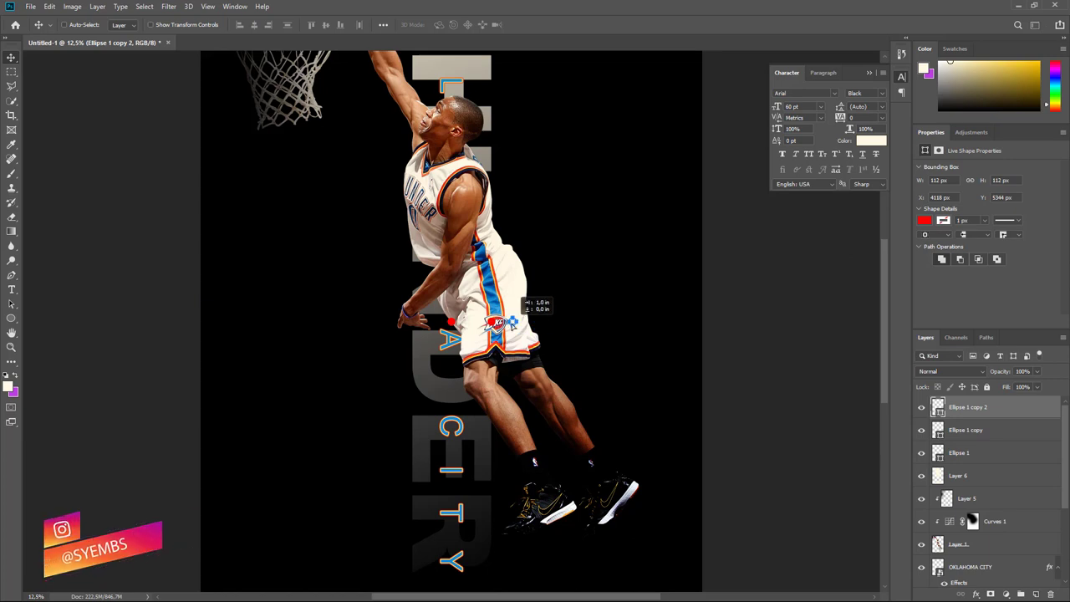
left_click_drag(527, 322, 531, 342)
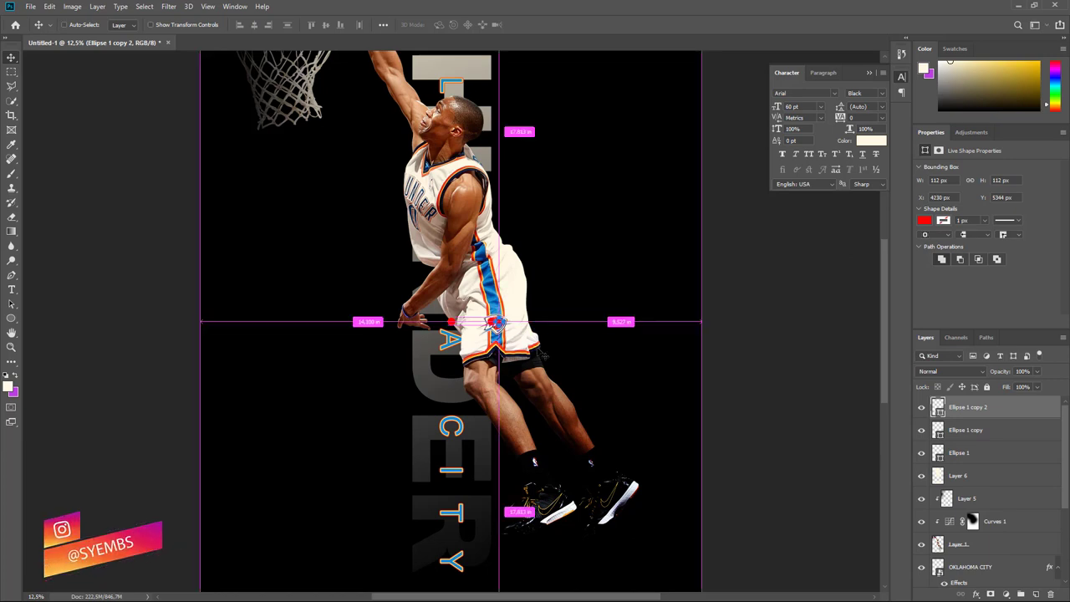
scroll(535, 338, "up", 1)
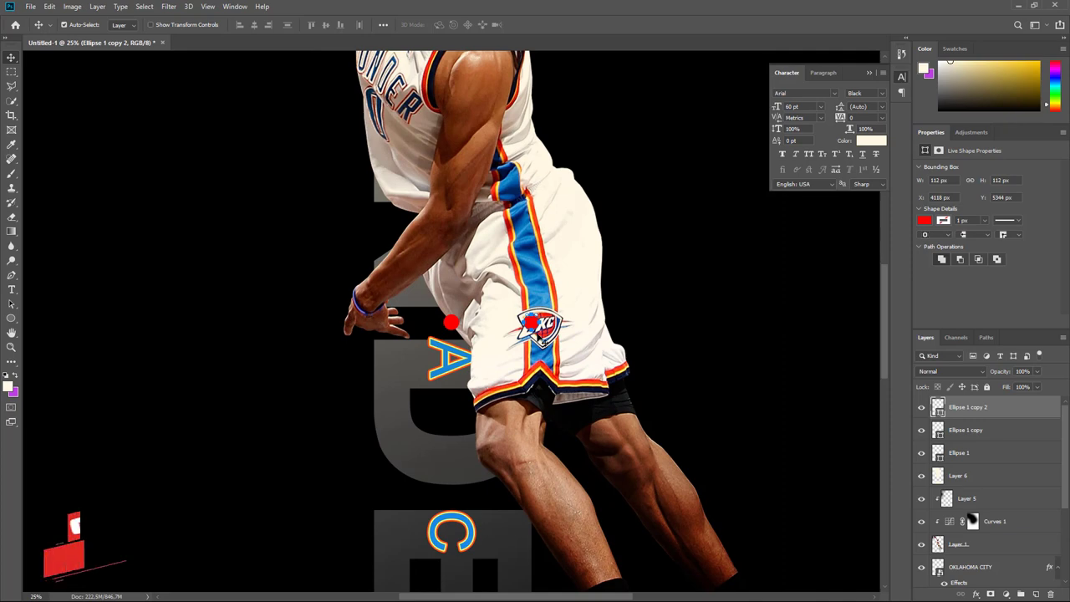
left_click_drag(533, 324, 700, 332)
Add more dot copies to the right, correcting the rightmost dot's spacing
key("ctrl+j")
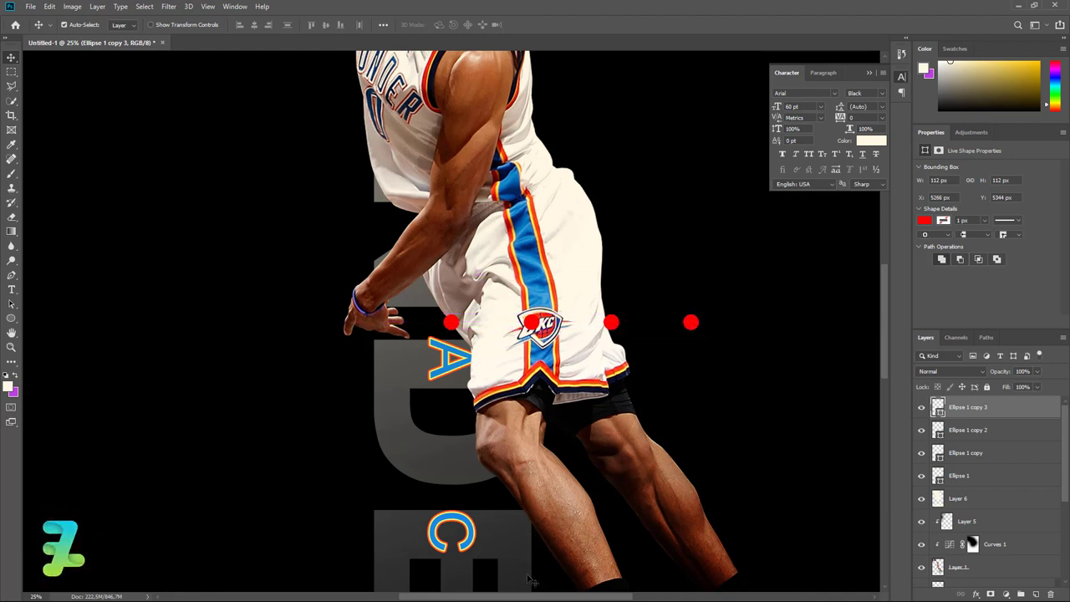
left_click_drag(536, 598, 586, 598)
key("ctrl+j")
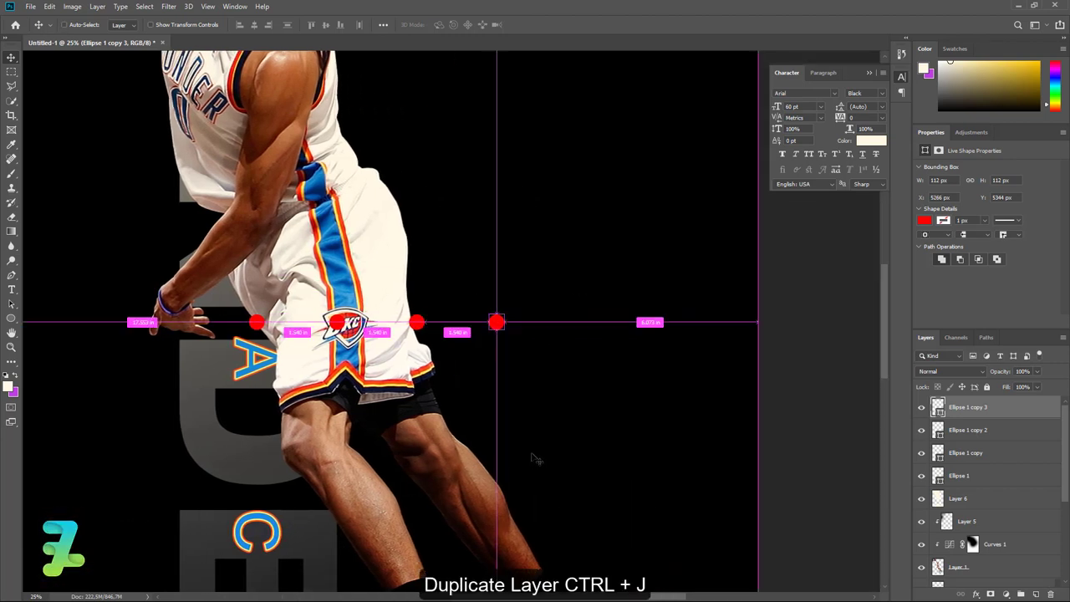
mouse_move(500, 328)
left_mouse_down()
mouse_move(740, 338)
mouse_move(658, 330)
left_mouse_up()
key("ctrl+j")
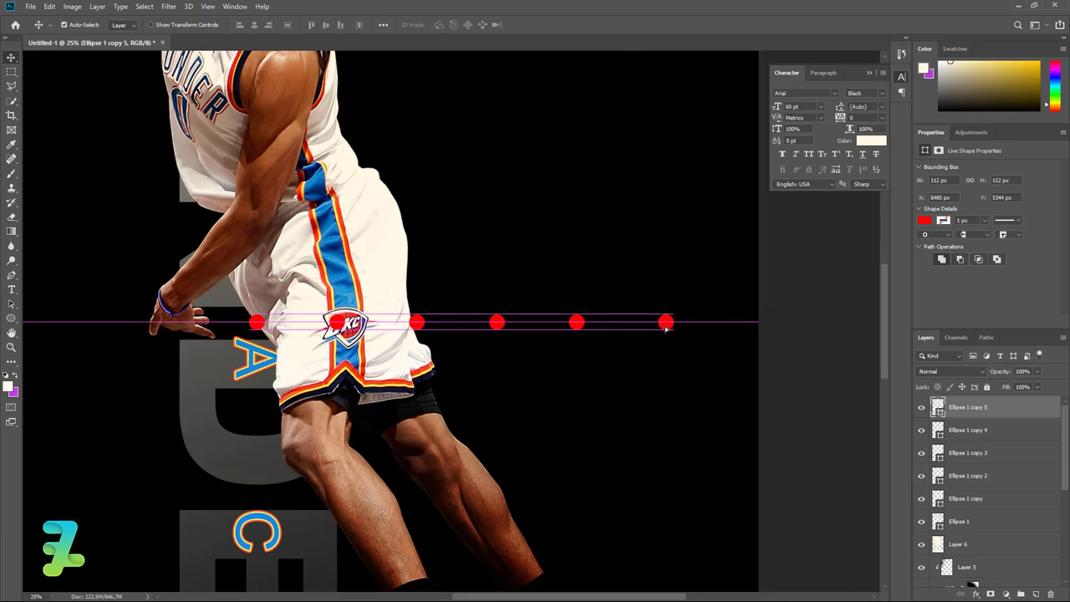
key("ctrl+z")
mouse_move(576, 328)
left_mouse_down()
mouse_move(681, 330)
mouse_move(657, 334)
left_mouse_up()
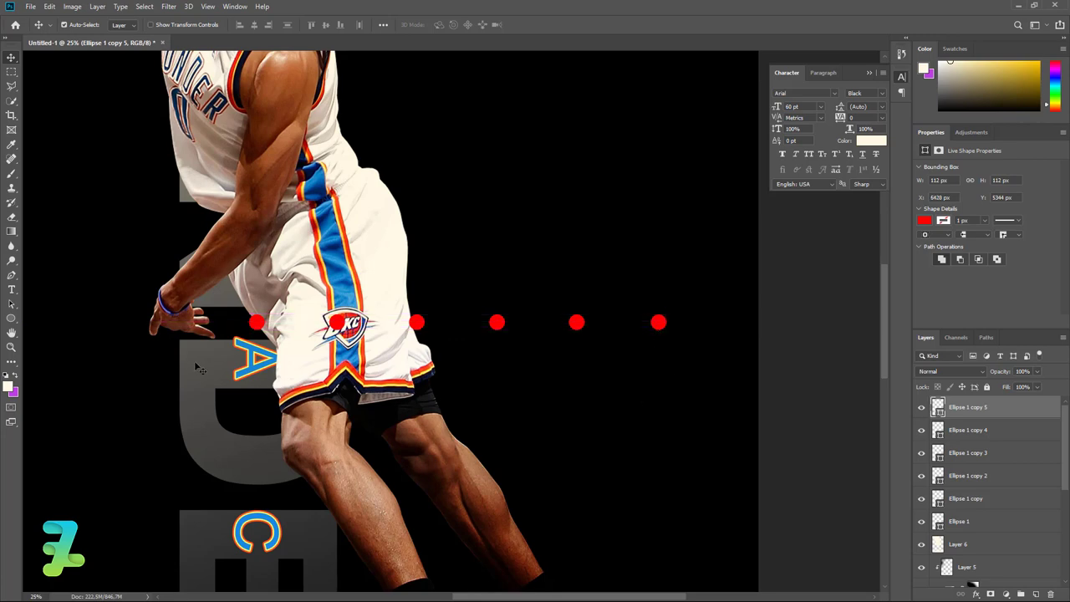
Duplicate the original Ellipse 1 dot and place copies to its left
left_click(262, 325)
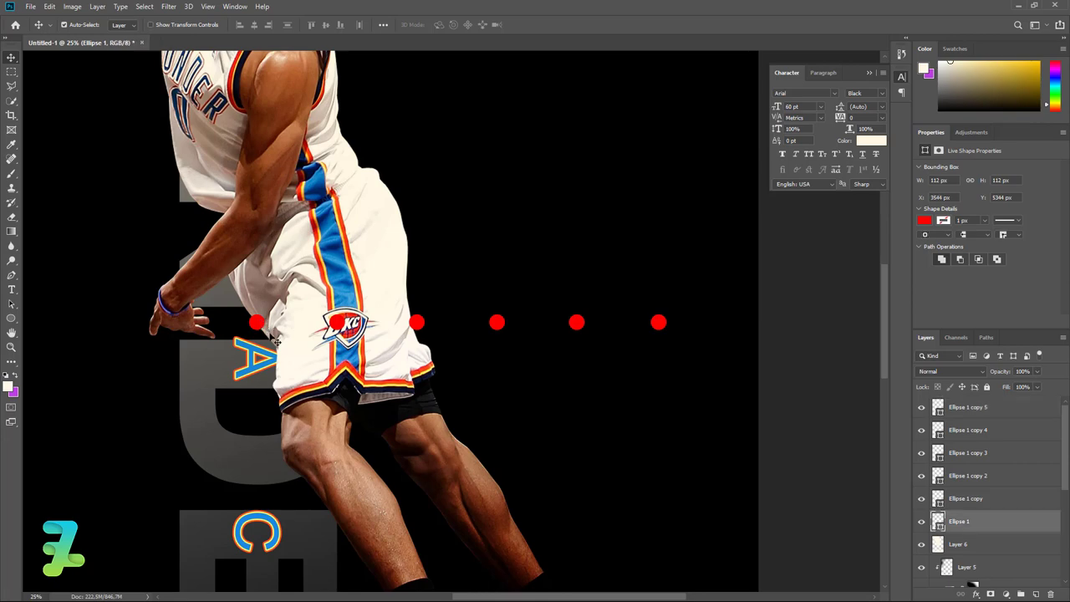
mouse_move(466, 597)
left_mouse_down()
mouse_move(381, 578)
mouse_move(406, 539)
left_mouse_up()
key("ctrl+j")
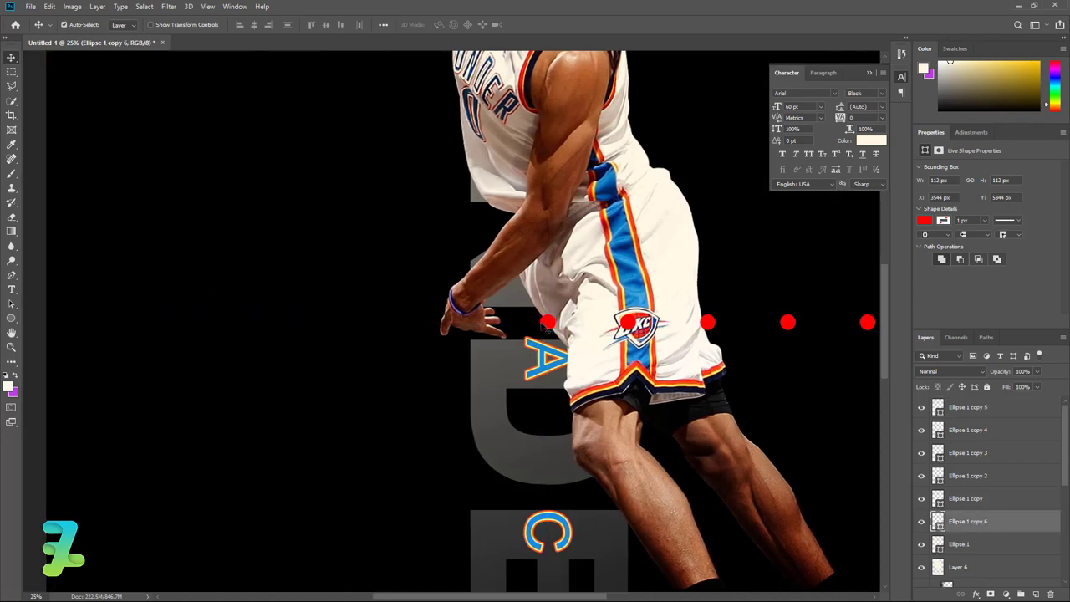
left_click_drag(545, 324, 447, 330)
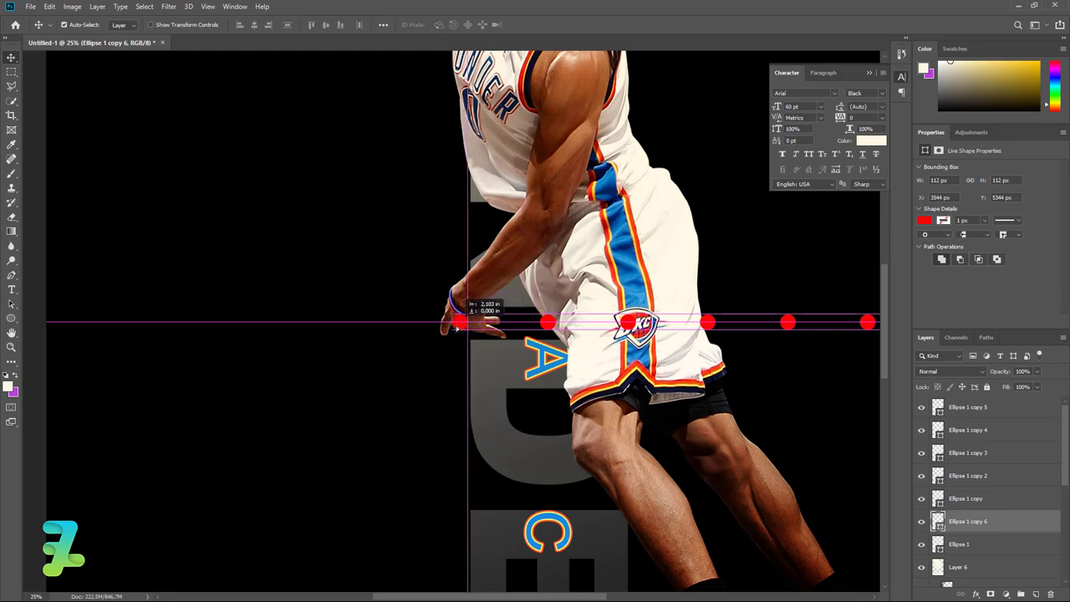
mouse_move(447, 330)
left_mouse_down()
mouse_move(458, 326)
mouse_move(384, 330)
left_mouse_up()
key("ctrl+j")
key("ctrl+j")
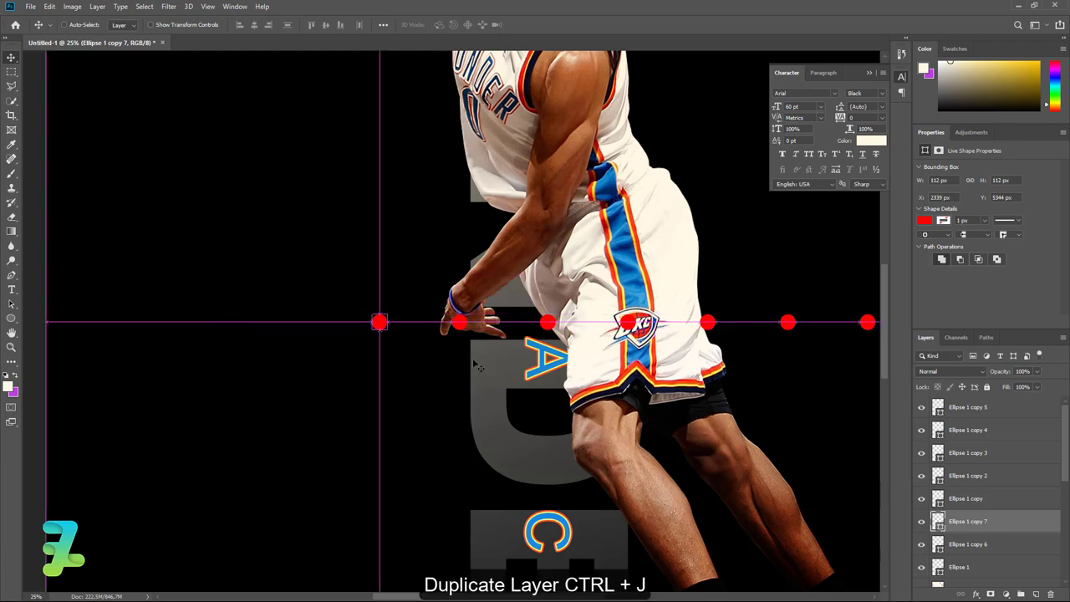
left_click_drag(378, 326, 55, 327)
key("ctrl+j")
key("ctrl+j")
key("ctrl+j")
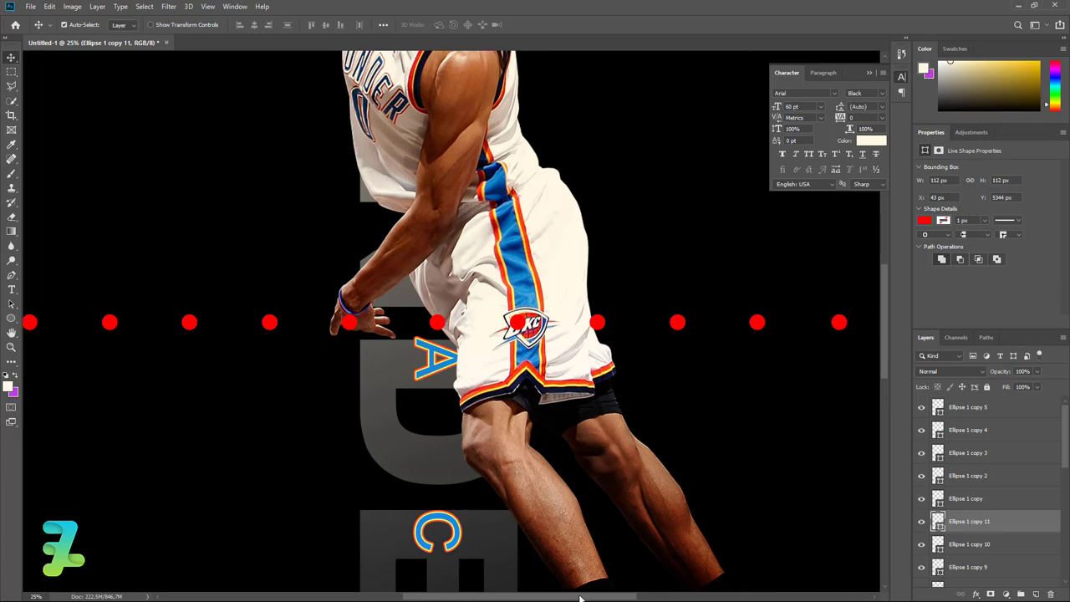
Extend the row with one more dot at the right end, up to Ellipse 1 copy 12
left_click_drag(523, 598, 610, 598)
left_click(629, 326)
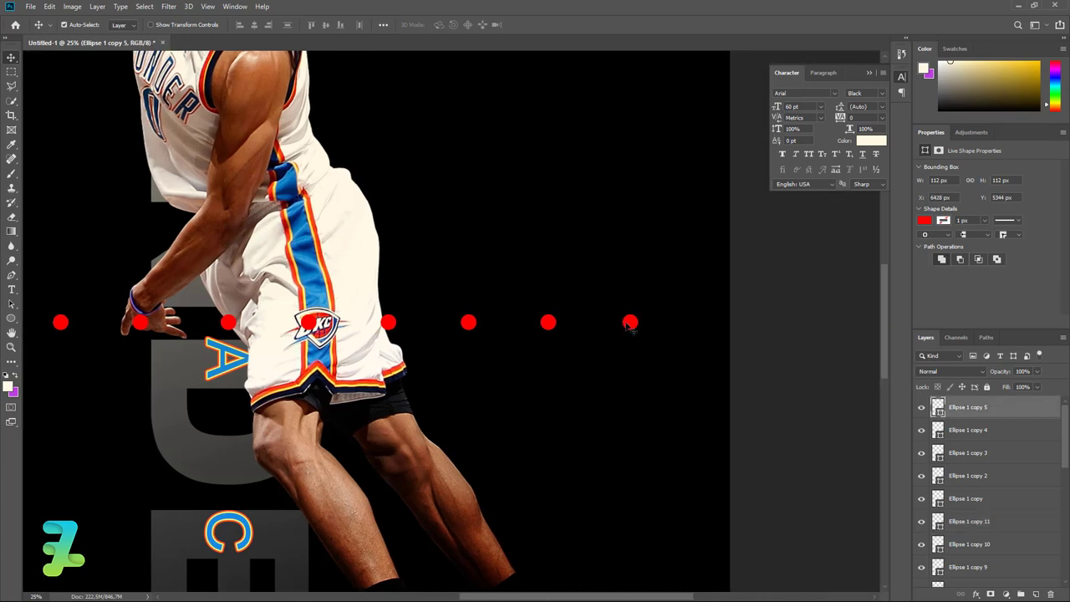
key("ctrl+j")
left_click_drag(631, 326, 703, 334)
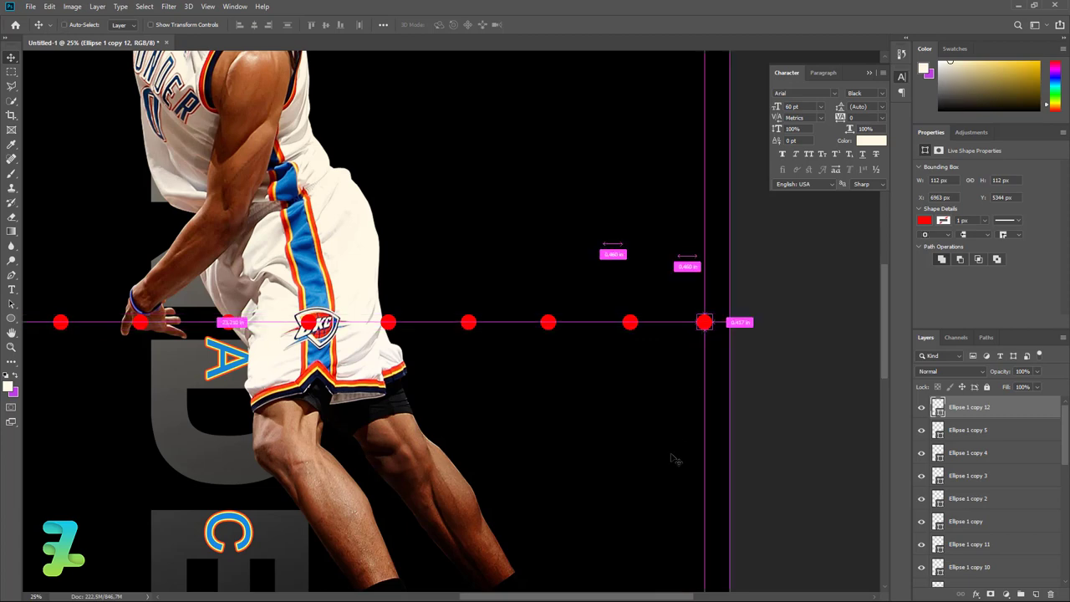
key("ctrl+minus")
key("ctrl+minus")
key("ctrl+minus")
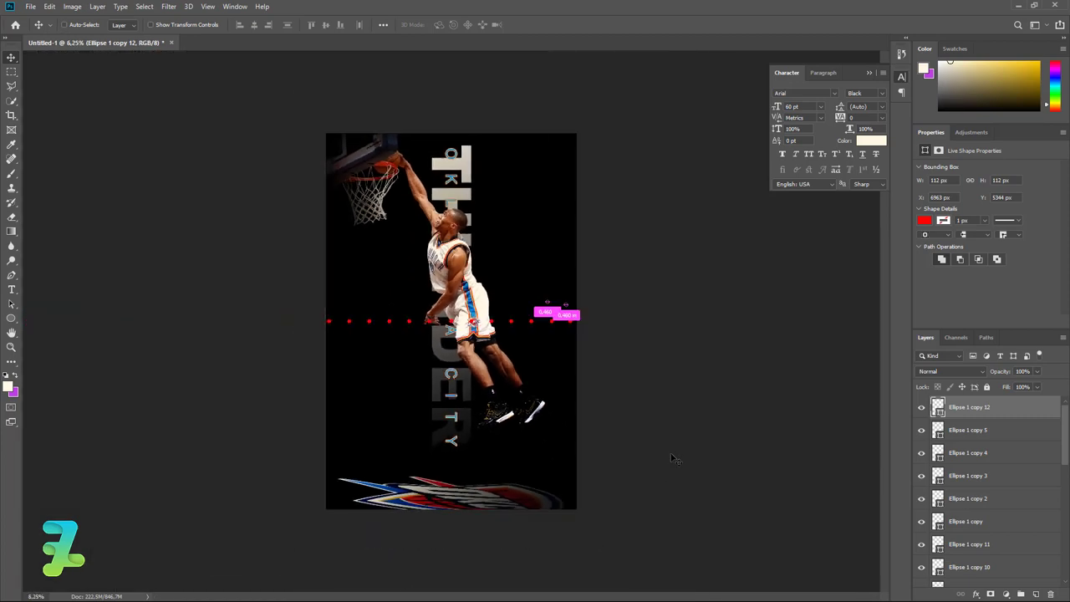
key("ctrl+minus")
Group all the red Ellipse dot layers into Group 1
scroll(970, 493, "down", 3)
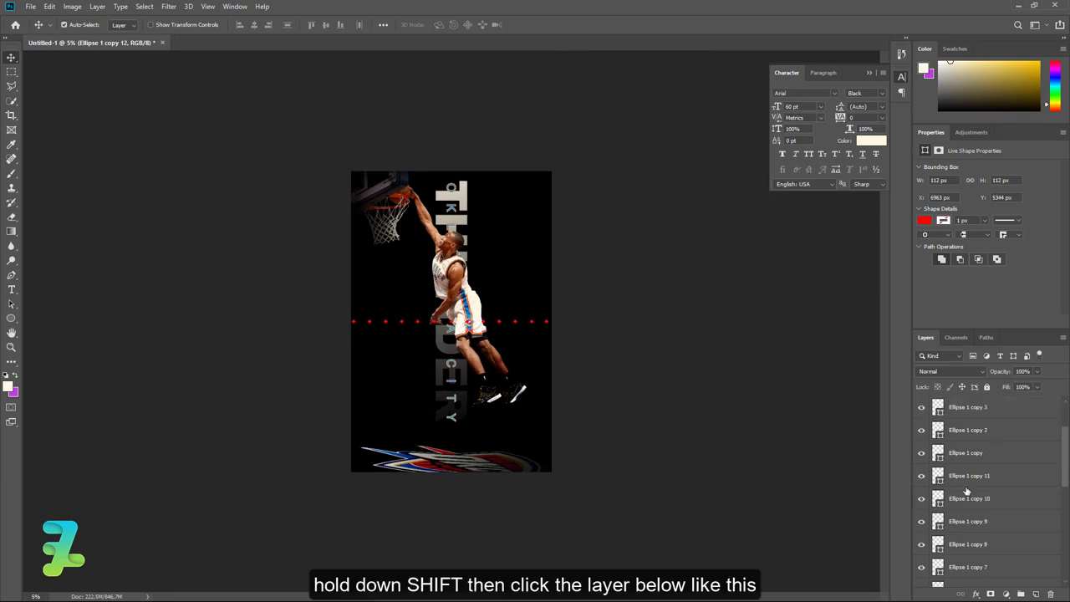
scroll(982, 506, "down", 2)
left_click(1001, 548, "shift")
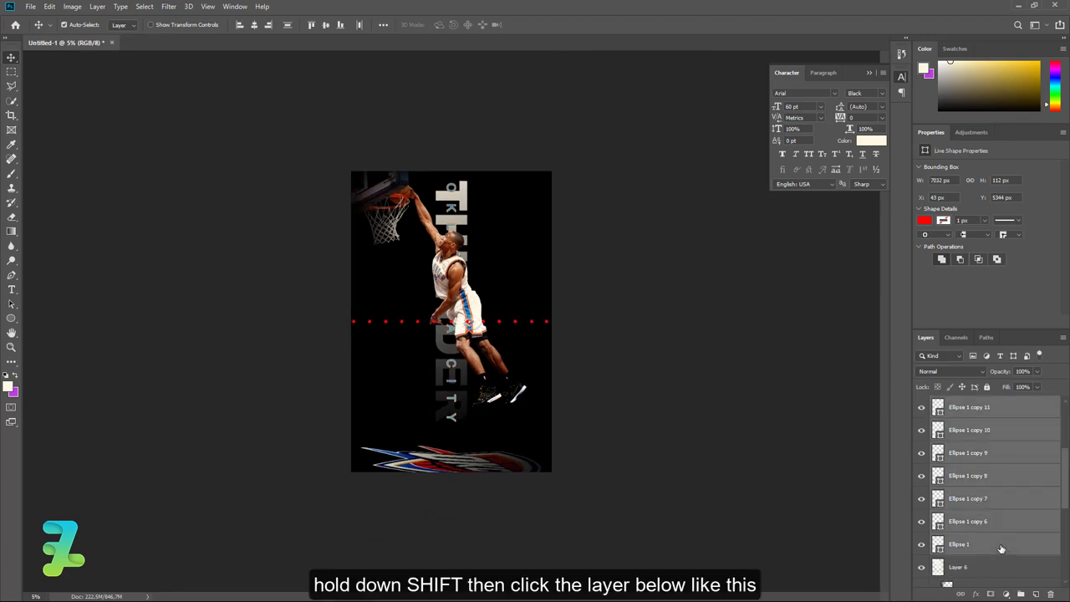
key("ctrl+g")
Centre the dot group horizontally and vertically on the canvas
key("ctrl+a")
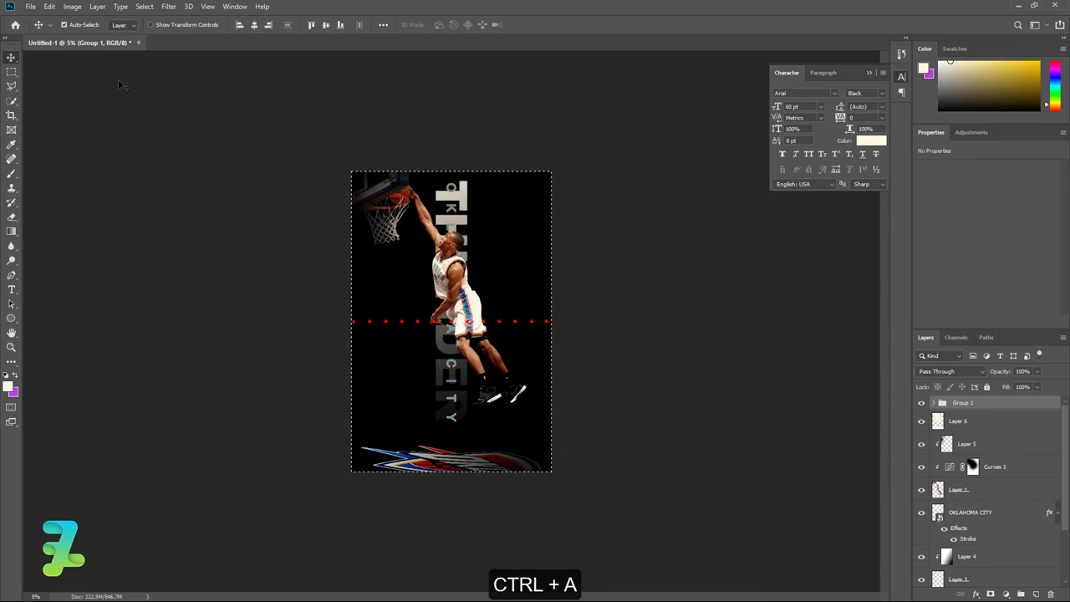
left_click(255, 24)
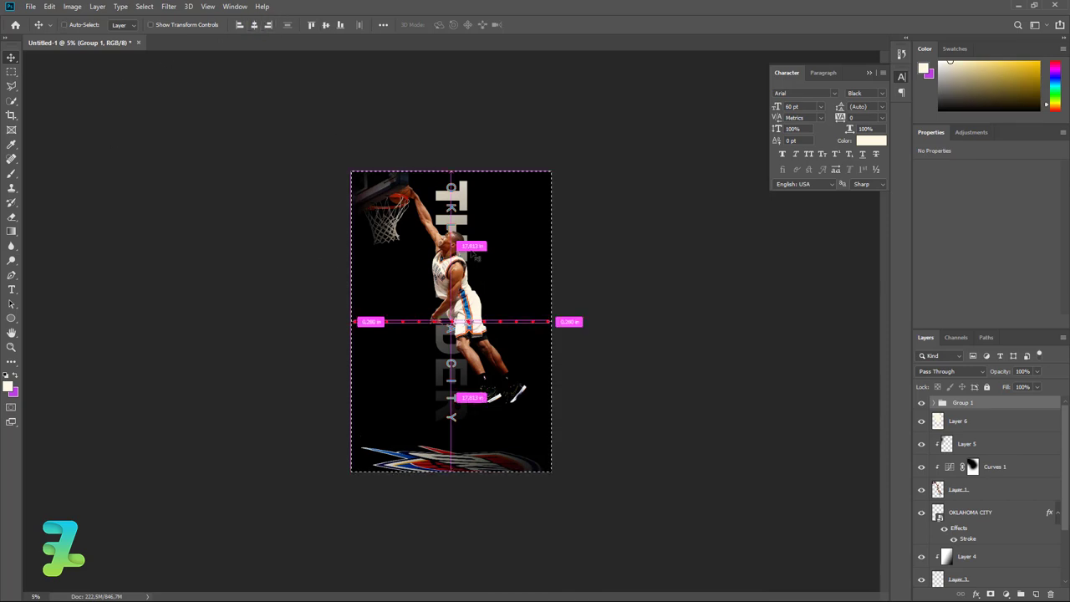
left_click(325, 24)
key("ctrl+d")
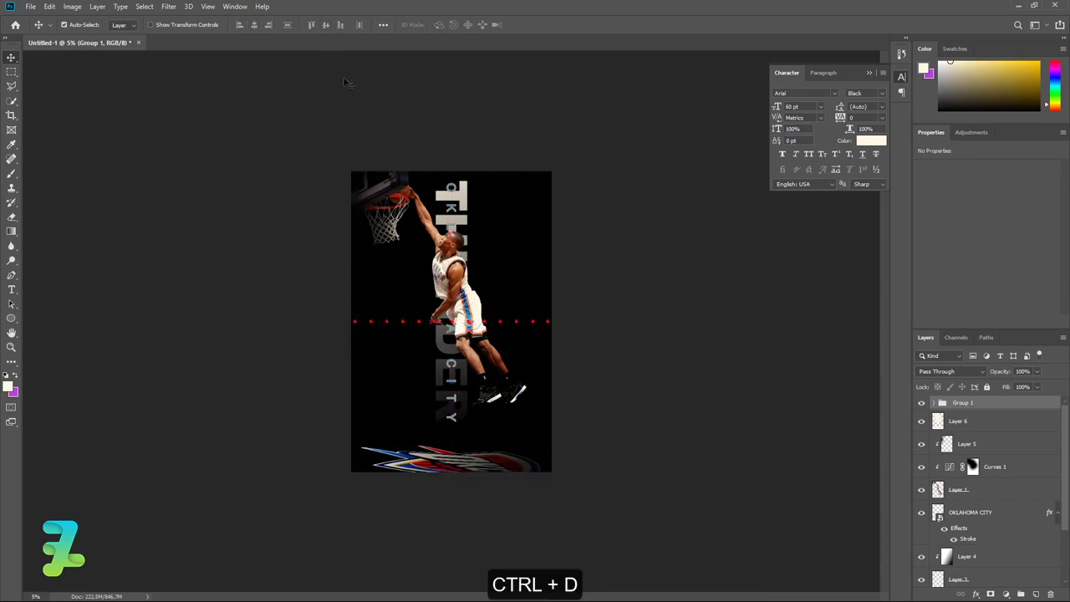
key("ctrl+plus")
key("ctrl+plus")
key("ctrl+plus")
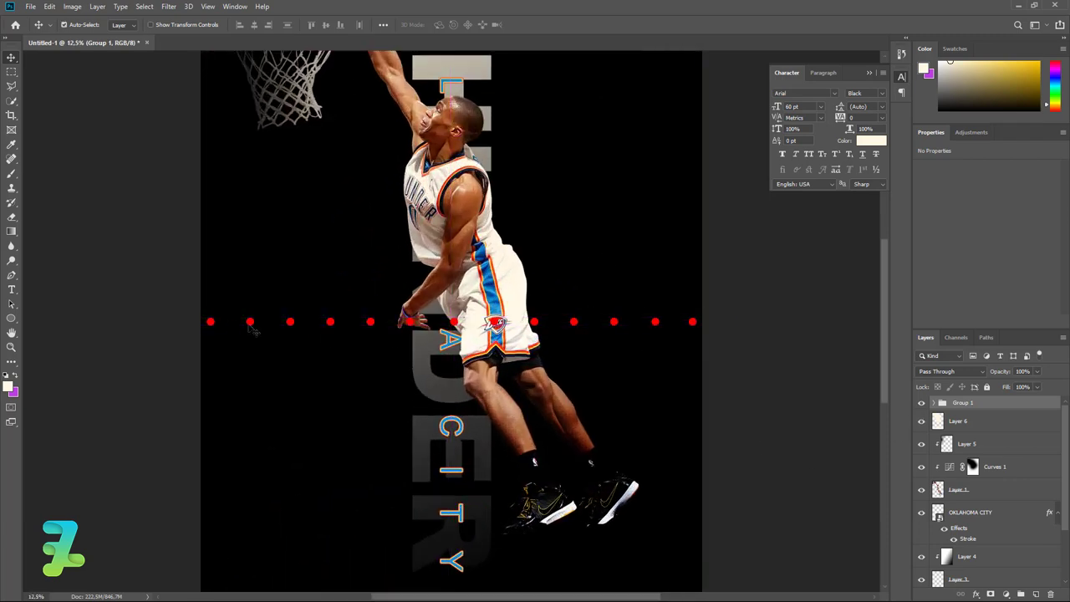
Delete alternate red dots in Group 1, leaving seven evenly spaced dots
left_click(249, 325)
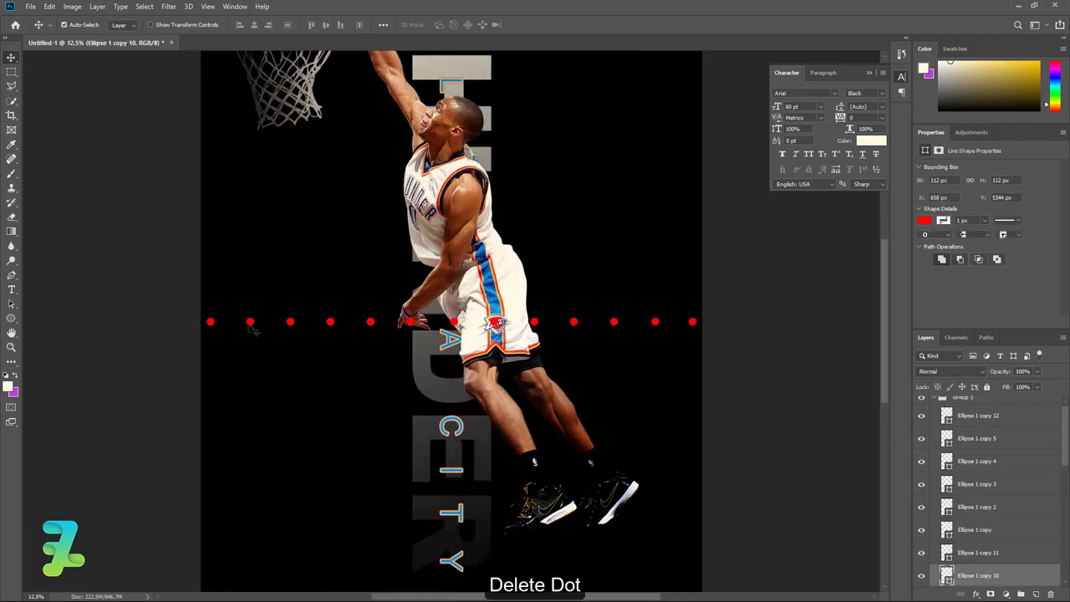
key("Delete")
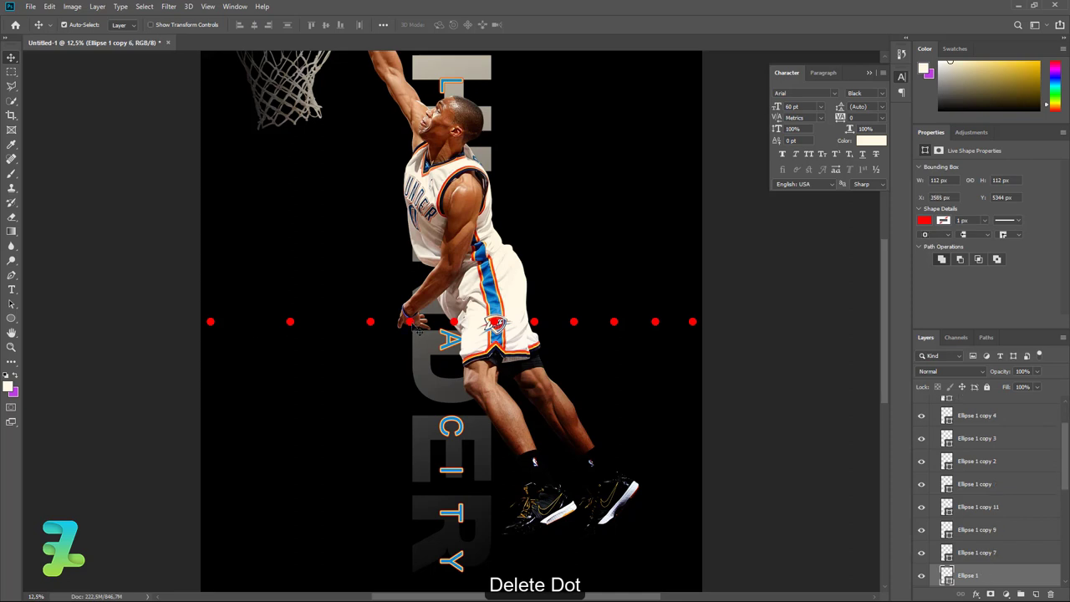
key("Delete")
left_click(498, 326)
key("Delete")
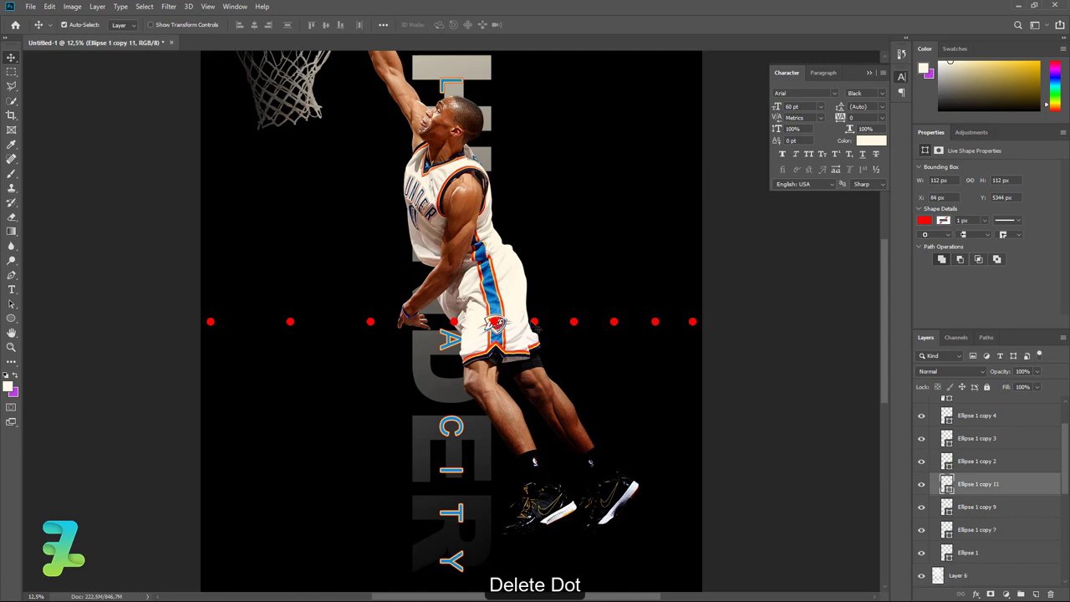
left_click(575, 323)
key("Delete")
left_click(654, 325)
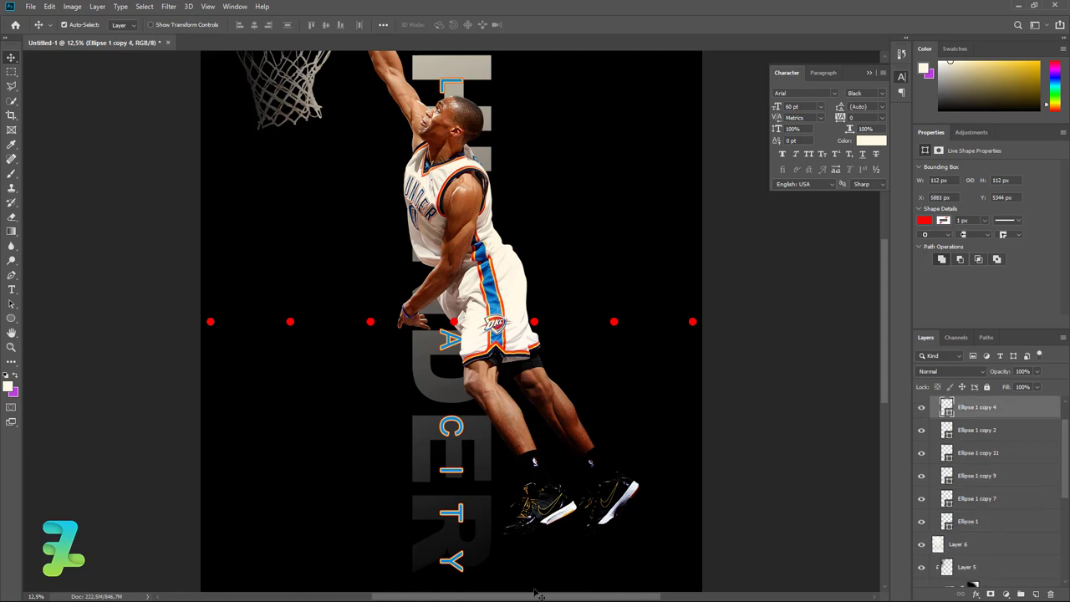
key("ctrl+minus")
key("ctrl+minus")
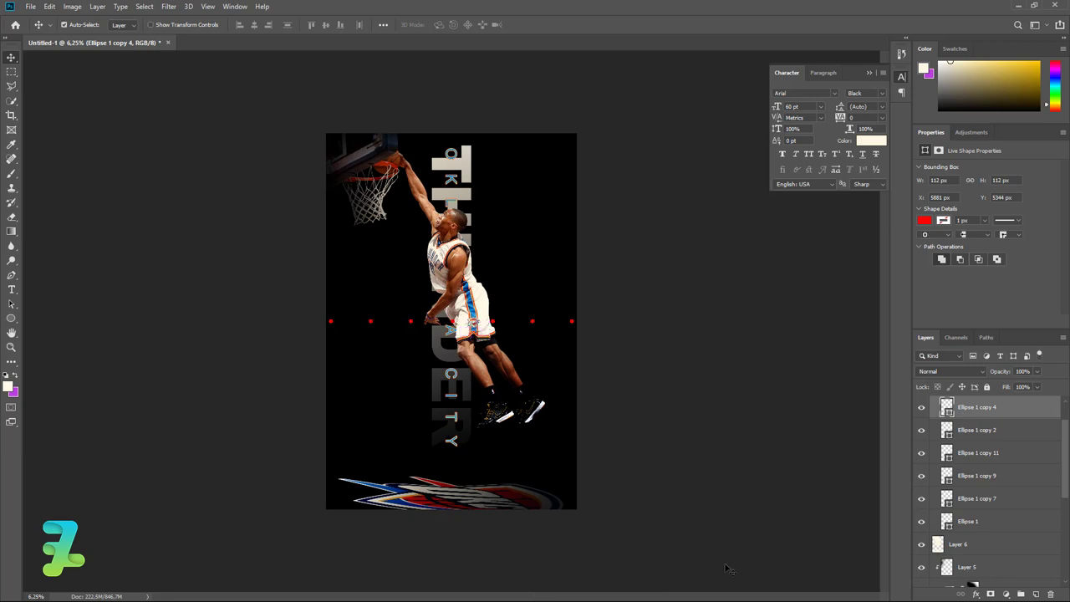
scroll(941, 410, "up", 1)
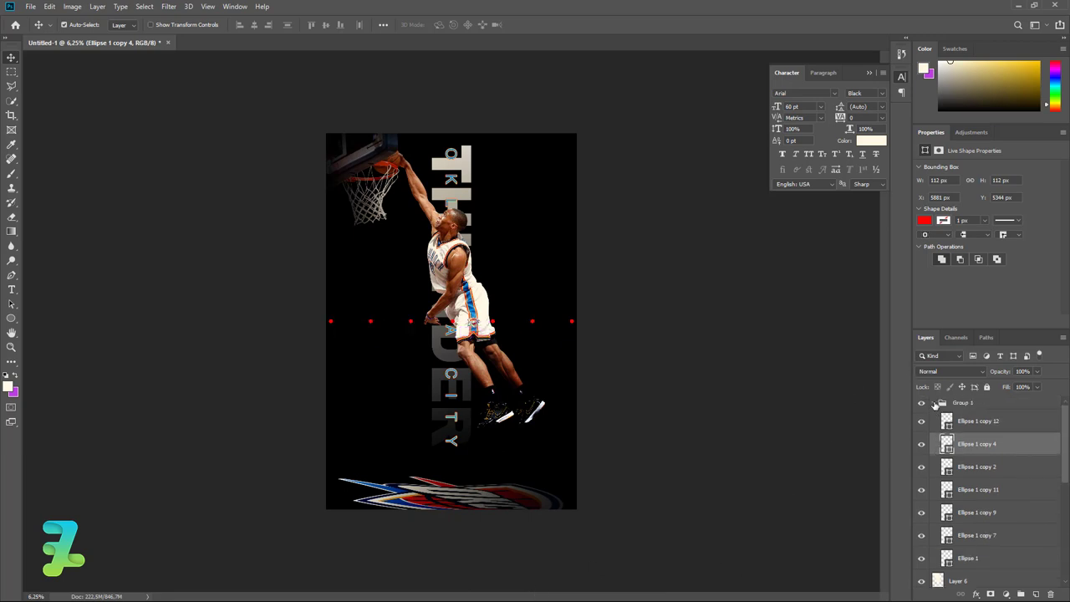
Add a new empty layer directly above Layer 2, beneath the logo
left_click(934, 404)
scroll(940, 418, "down", 2)
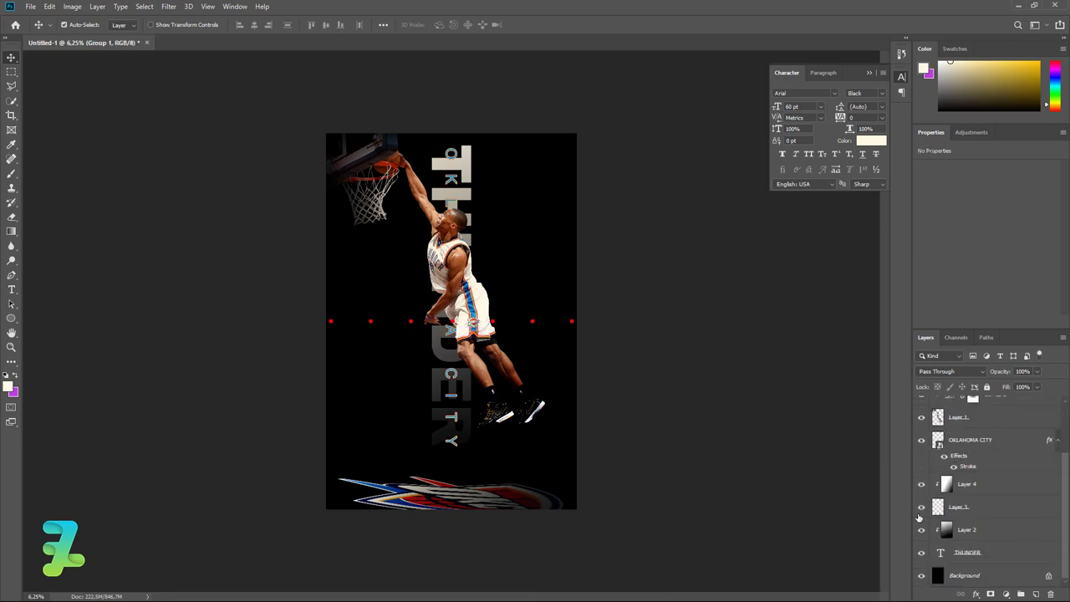
key("alt+bracketleft")
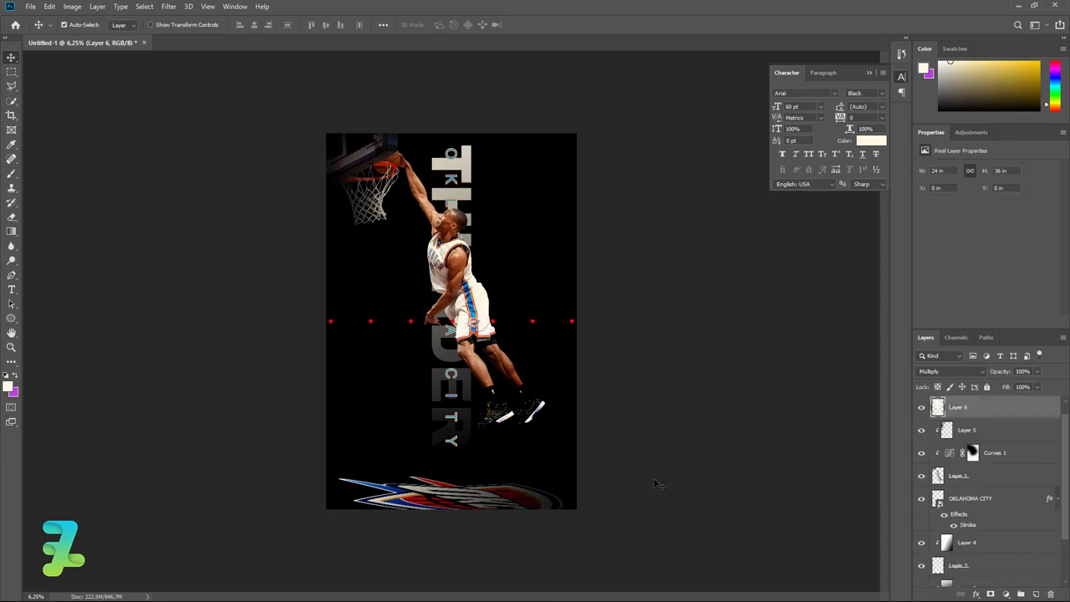
scroll(962, 447, "down", 1)
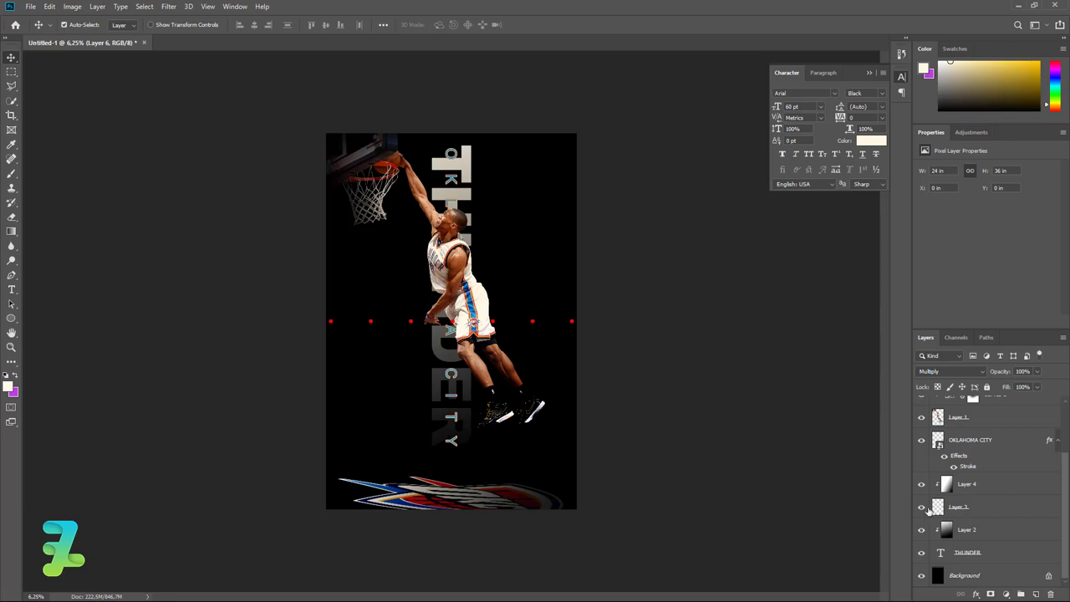
left_click(920, 508)
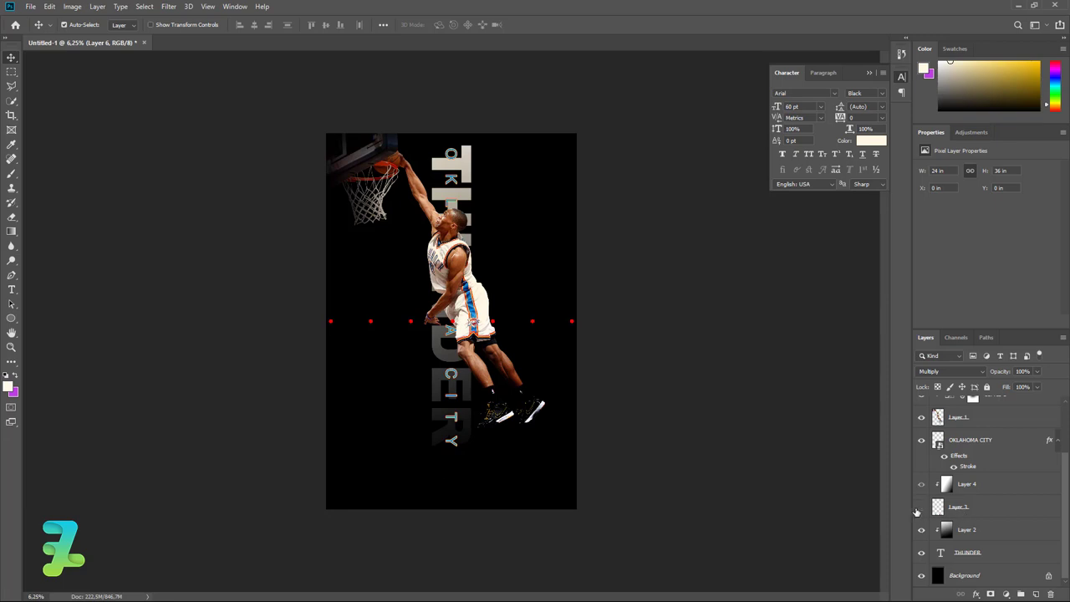
left_click(953, 528)
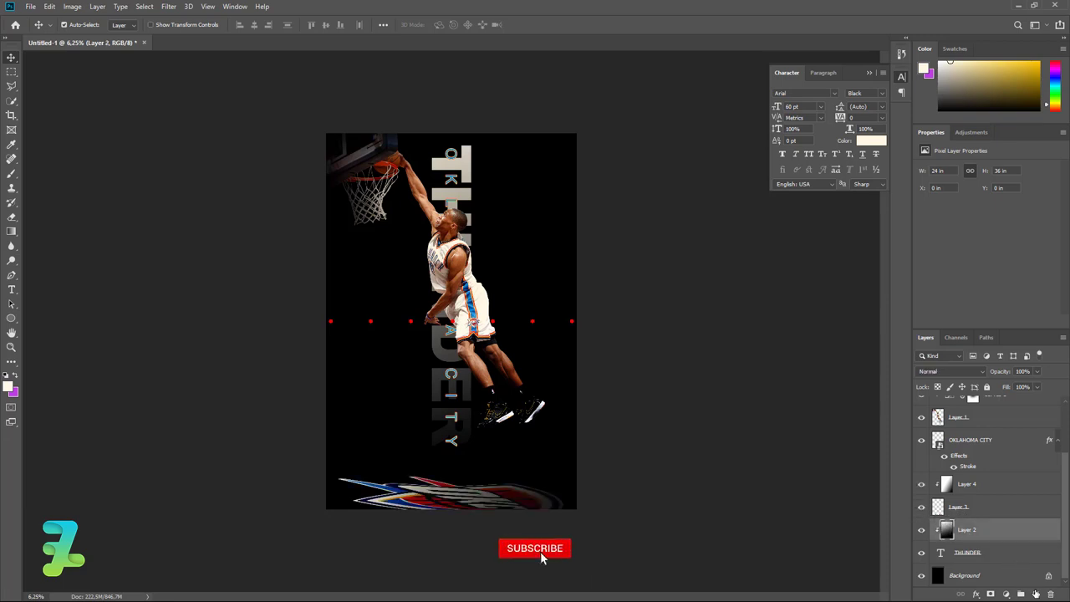
left_click(1035, 594)
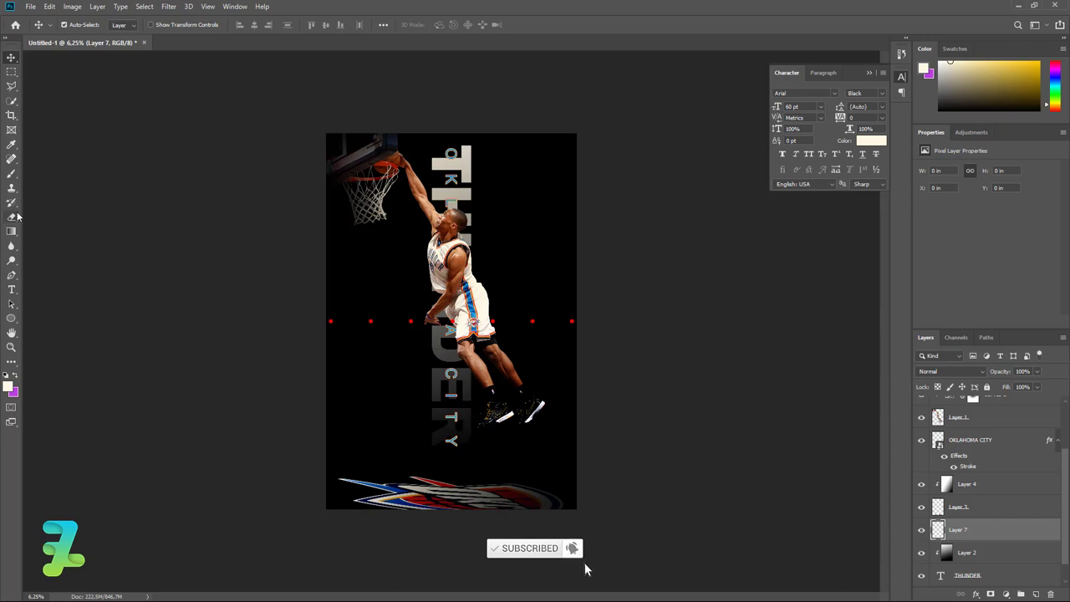
Switch to the soft Brush tool with pale yellow #ffeba7 as foreground colour
left_click(12, 174)
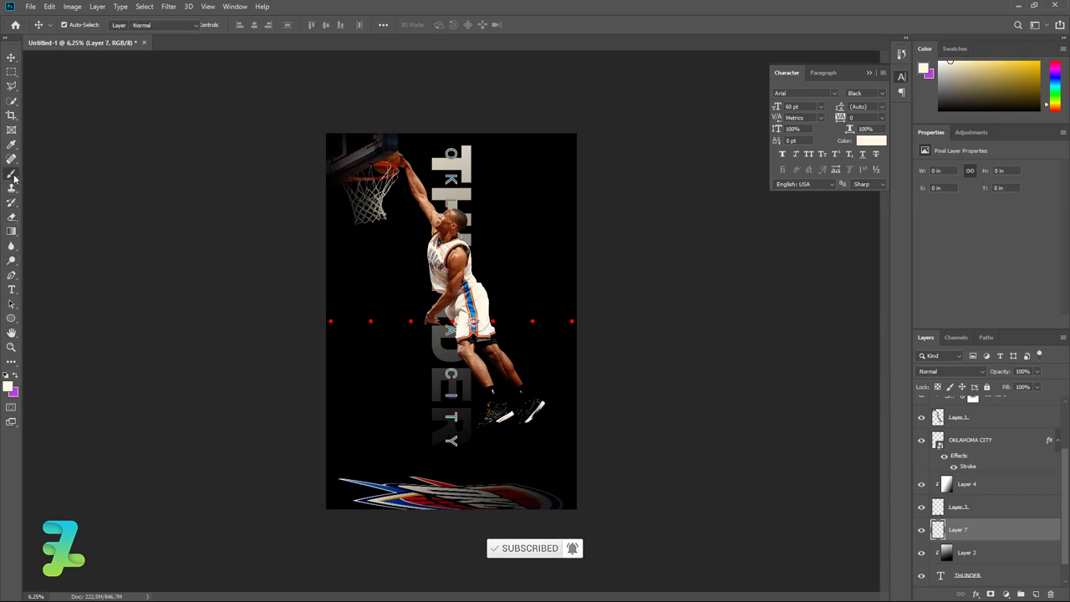
left_click(8, 386)
left_click_drag(623, 195, 610, 175)
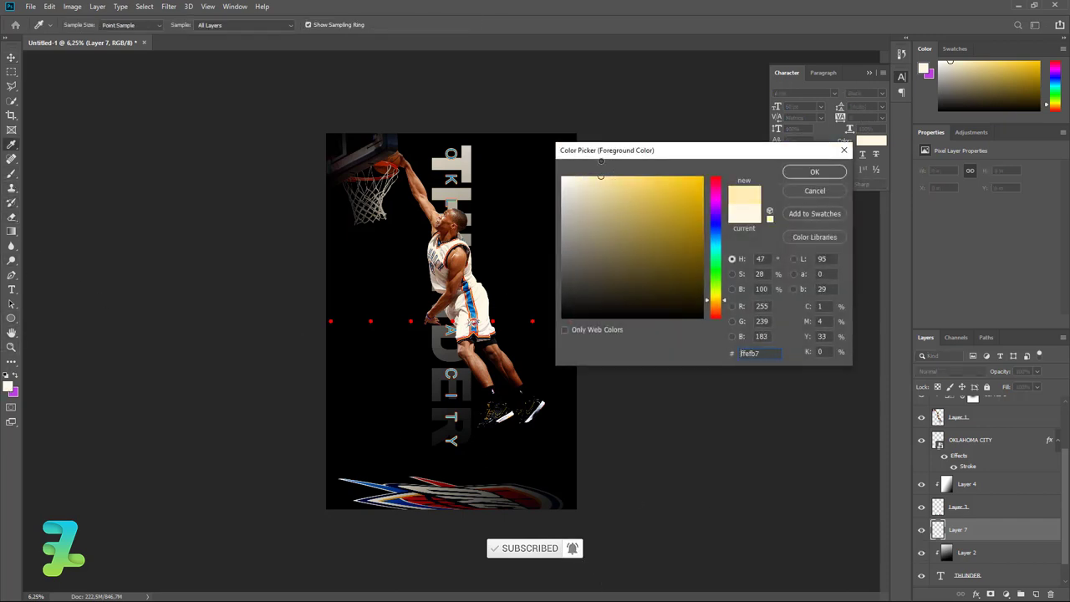
left_click(814, 172)
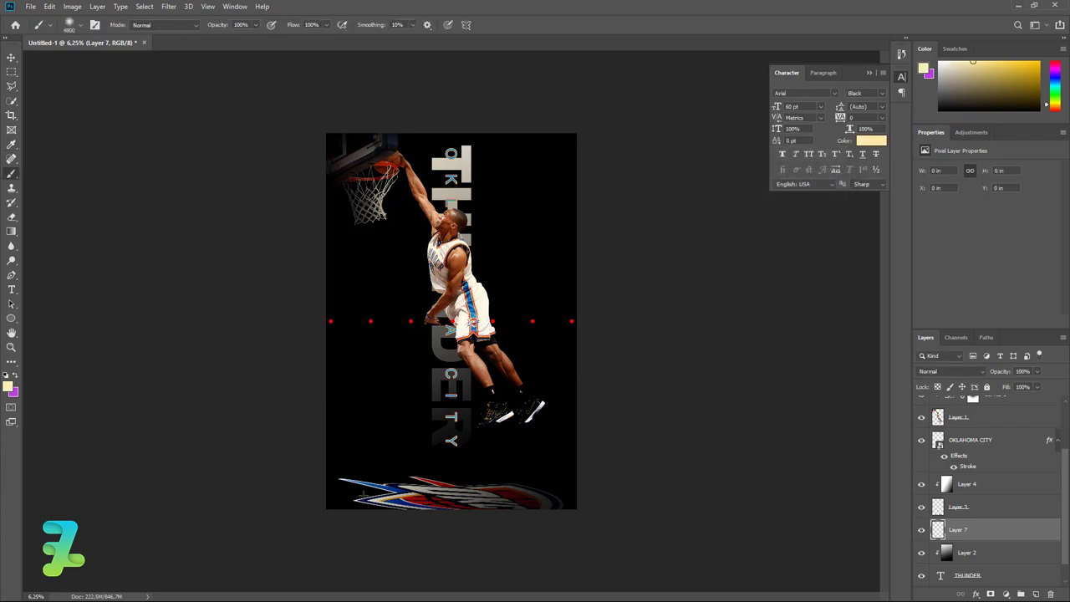
Paint soft cream glow along the bottom of the poster around the OKC logo
left_click(375, 524)
mouse_move(408, 525)
left_mouse_down()
mouse_move(395, 502)
mouse_move(492, 521)
left_mouse_up()
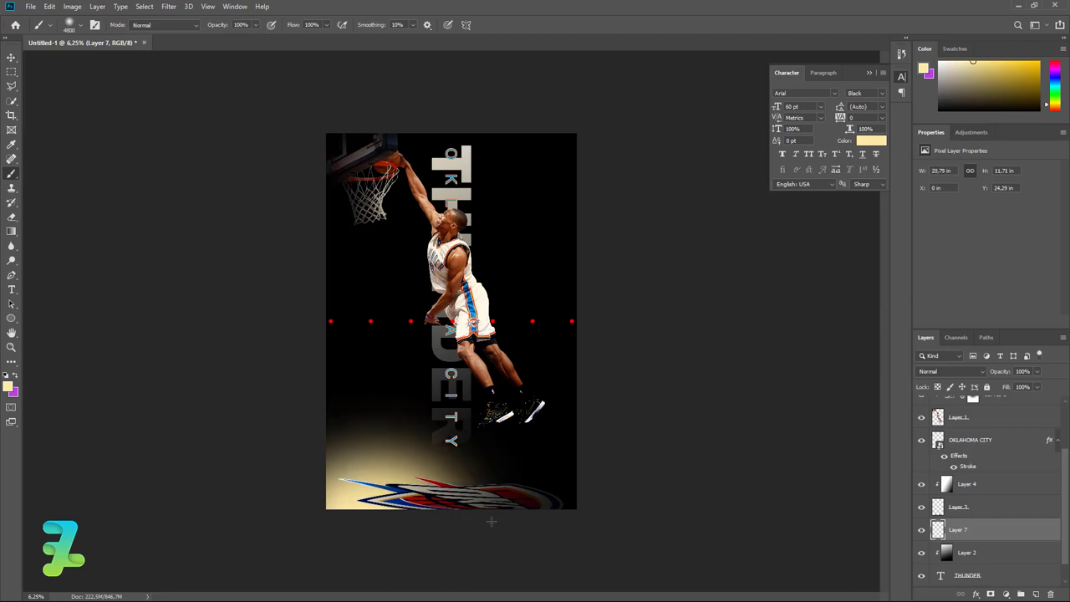
left_click(525, 528)
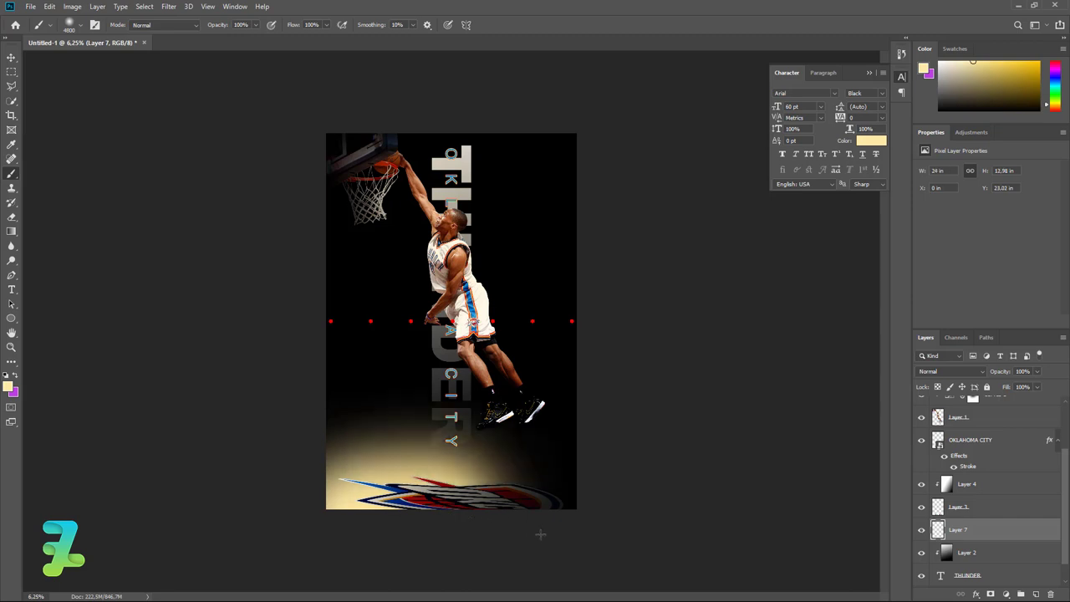
left_click(539, 533)
left_click(540, 533)
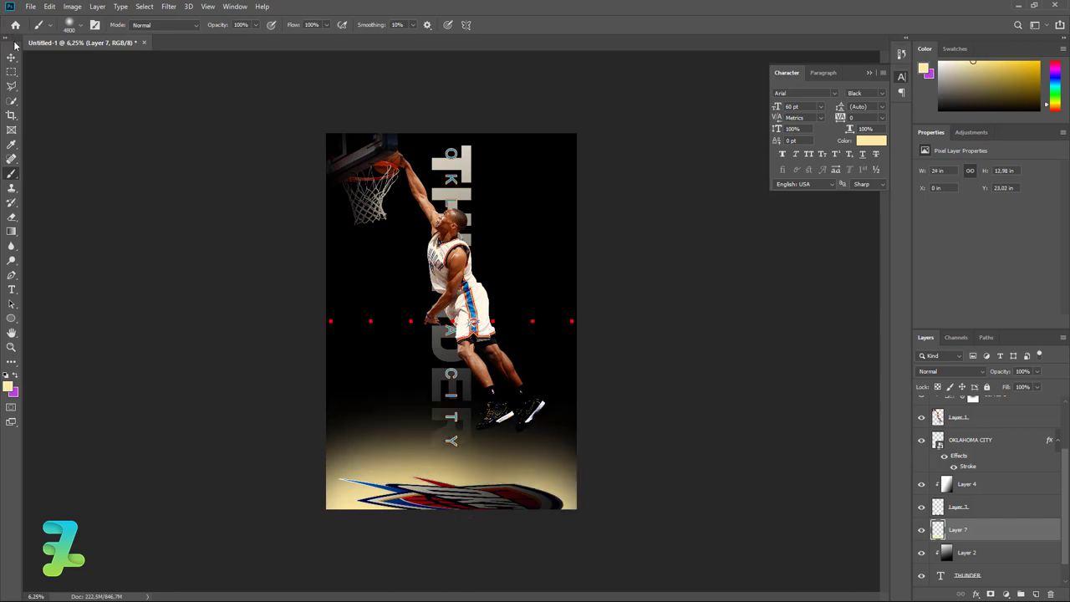
left_click(12, 57)
left_click(973, 370)
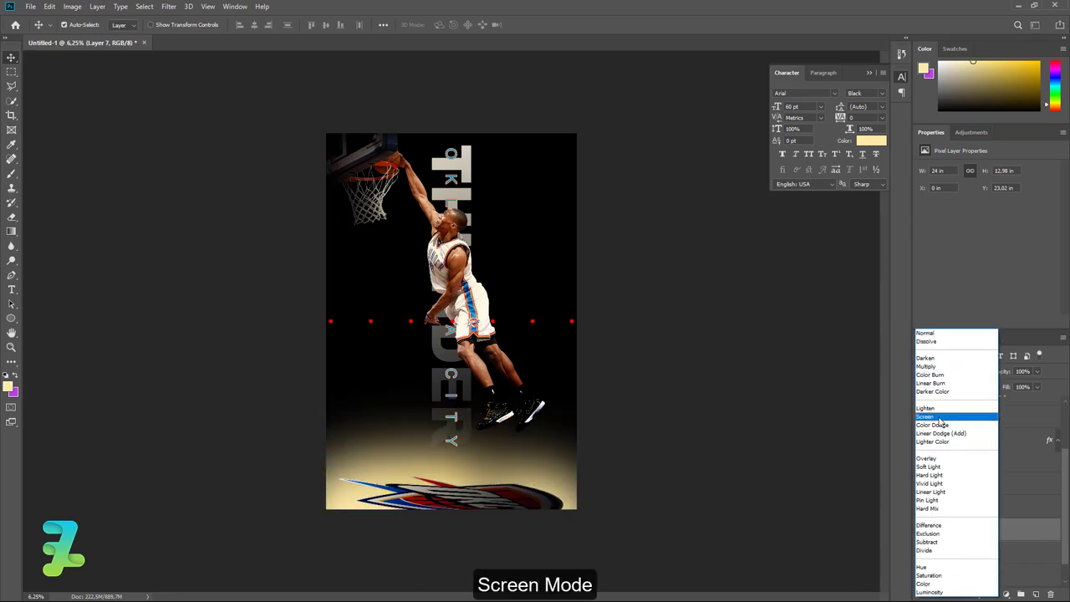
Set Layer 7 to Screen blend mode with opacity lowered to about 11%
left_click(940, 416)
left_click(1036, 371)
left_click_drag(1038, 383, 985, 381)
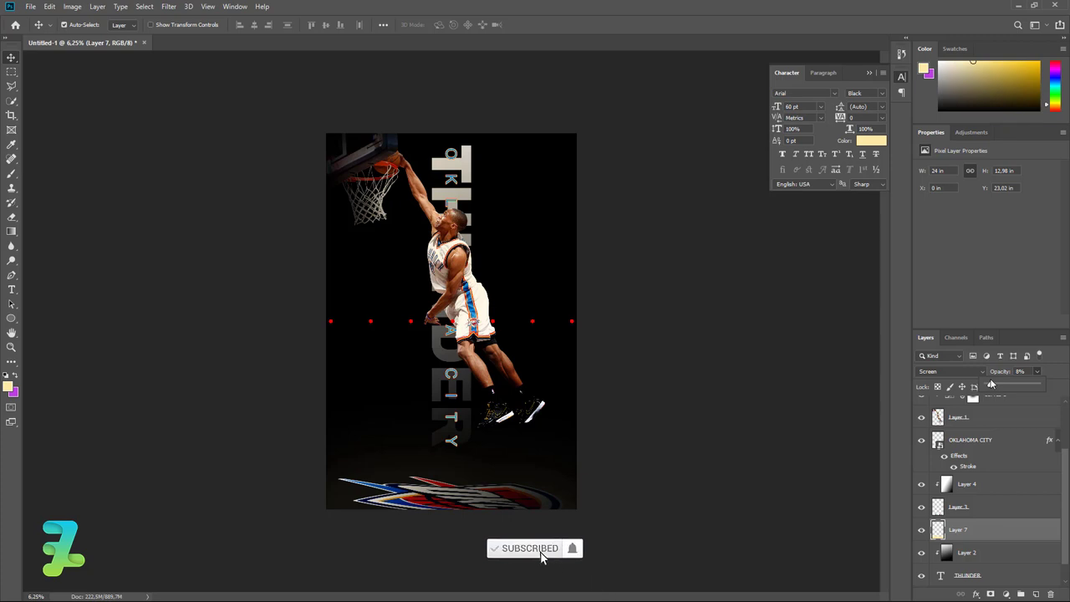
left_click_drag(990, 384, 986, 385)
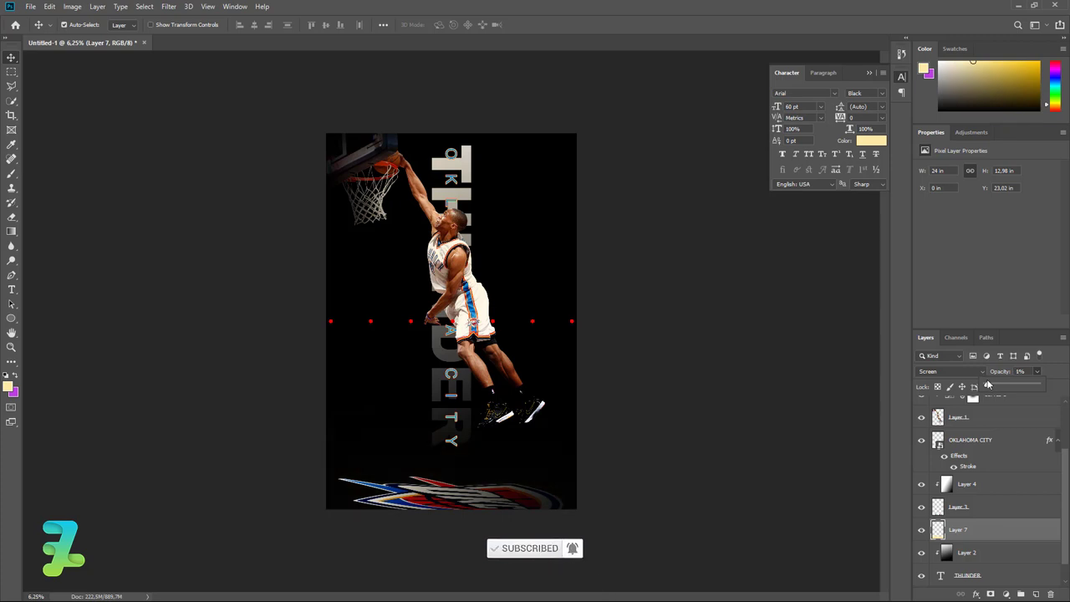
left_click_drag(988, 384, 992, 386)
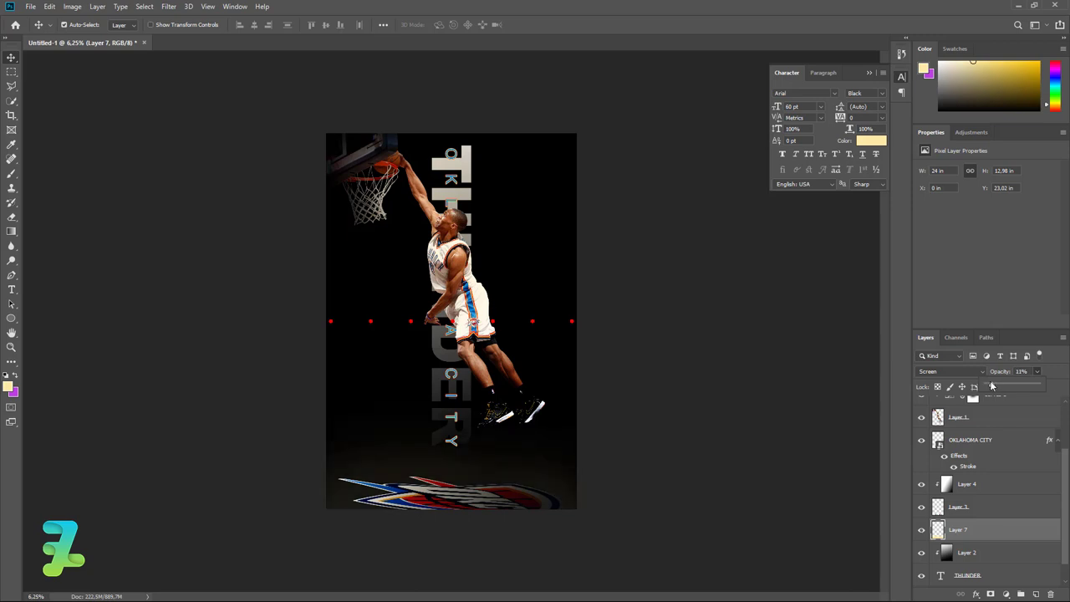
left_click(12, 173)
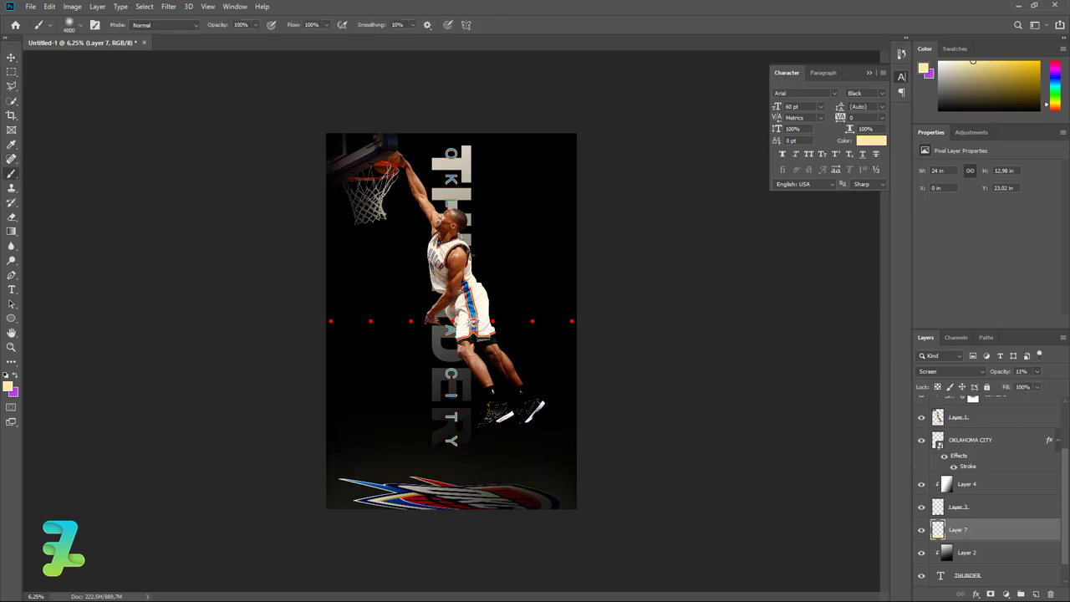
Paint faint glow near the top of the poster on Layer 7
left_click(425, 129)
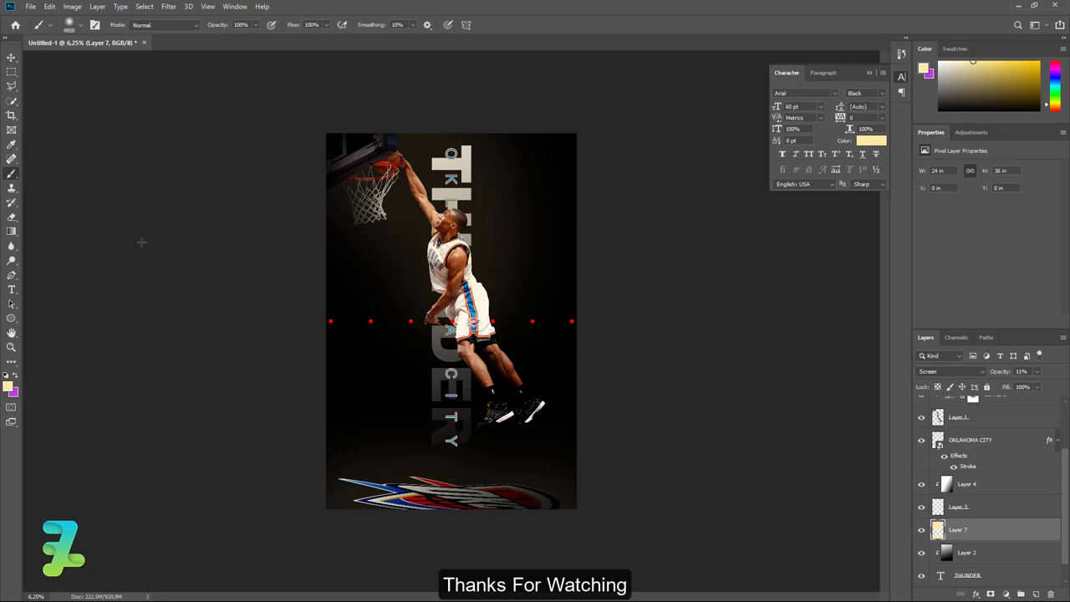
left_click(12, 57)
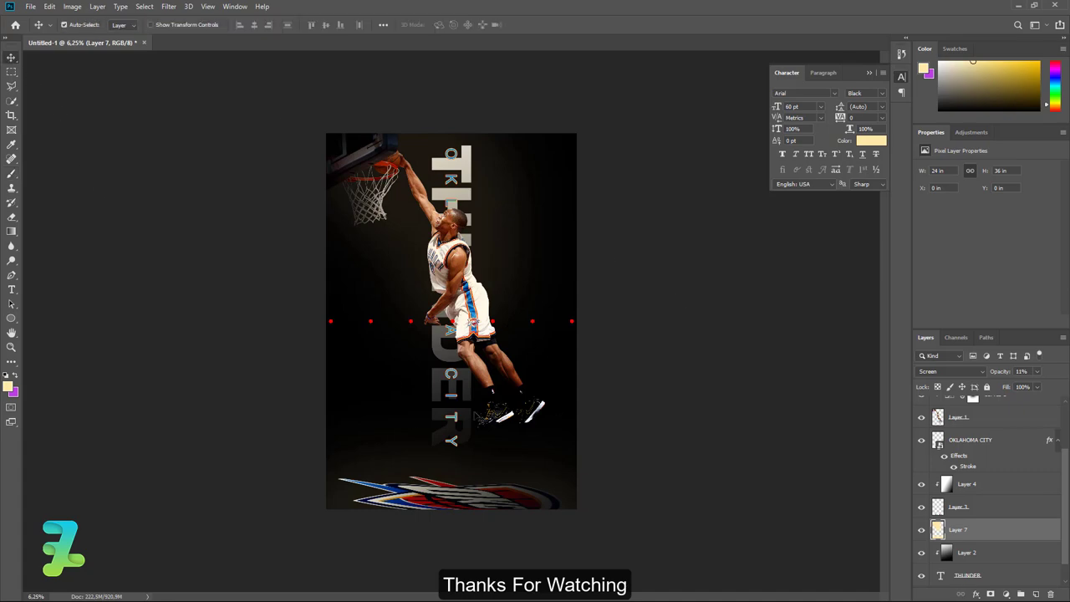